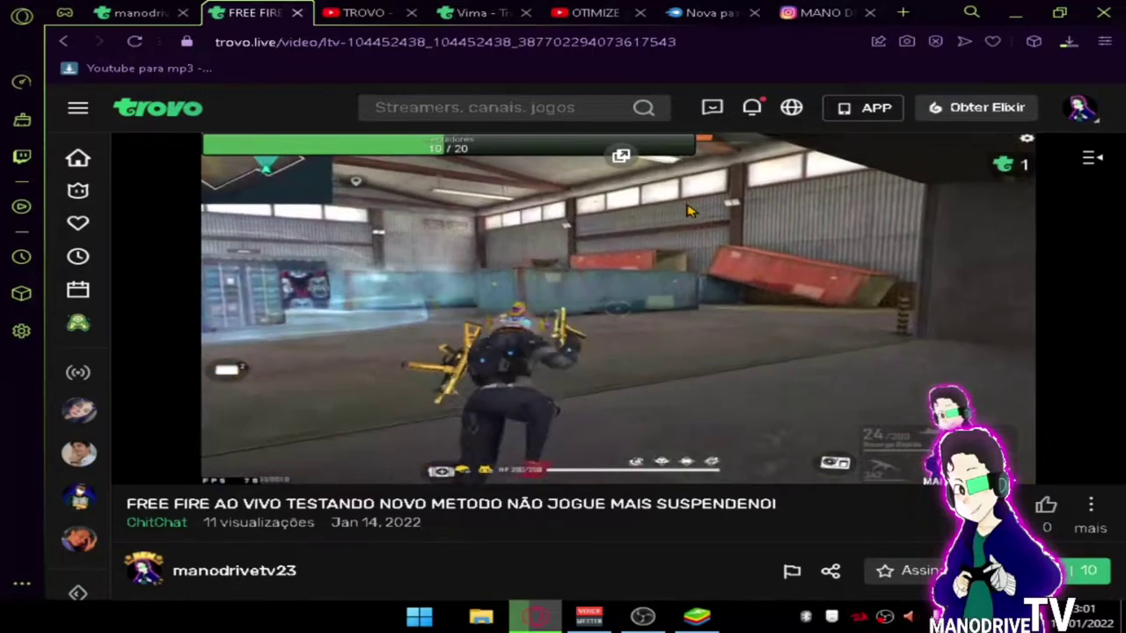
View the Free Fire start screen in full screen and return the emulator to its window
mouse_move(685, 190)
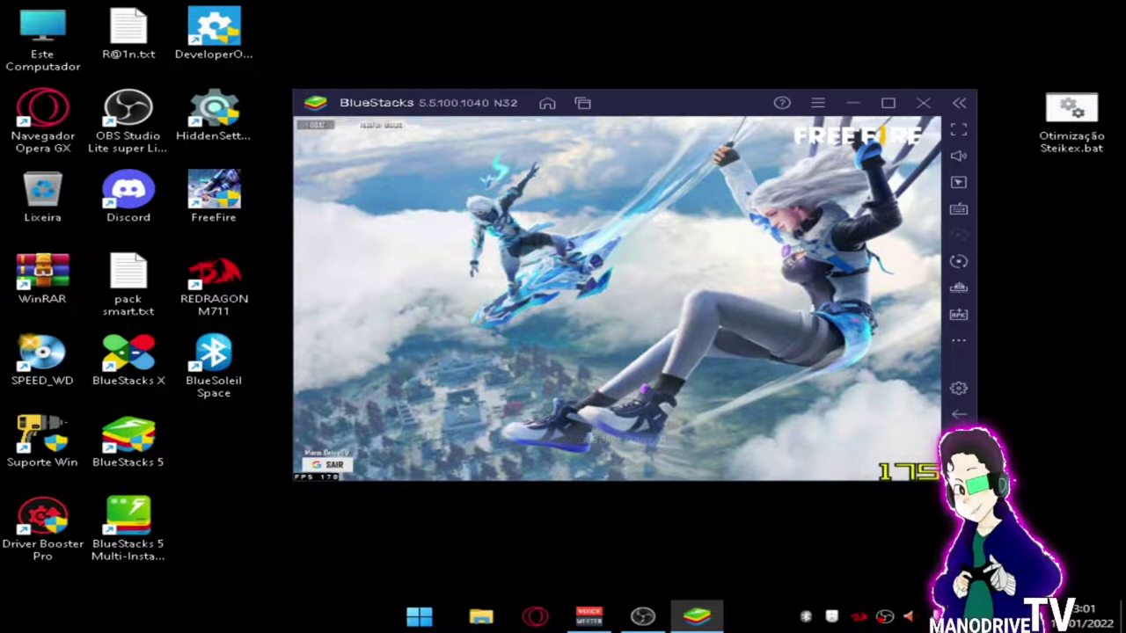
click(957, 129)
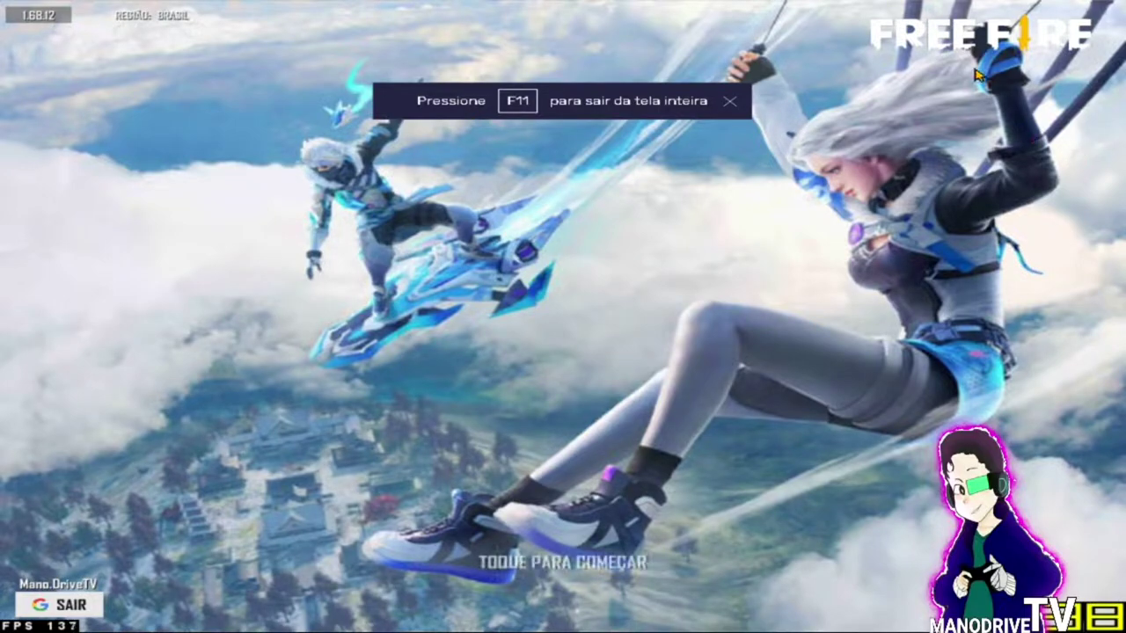
key(F11)
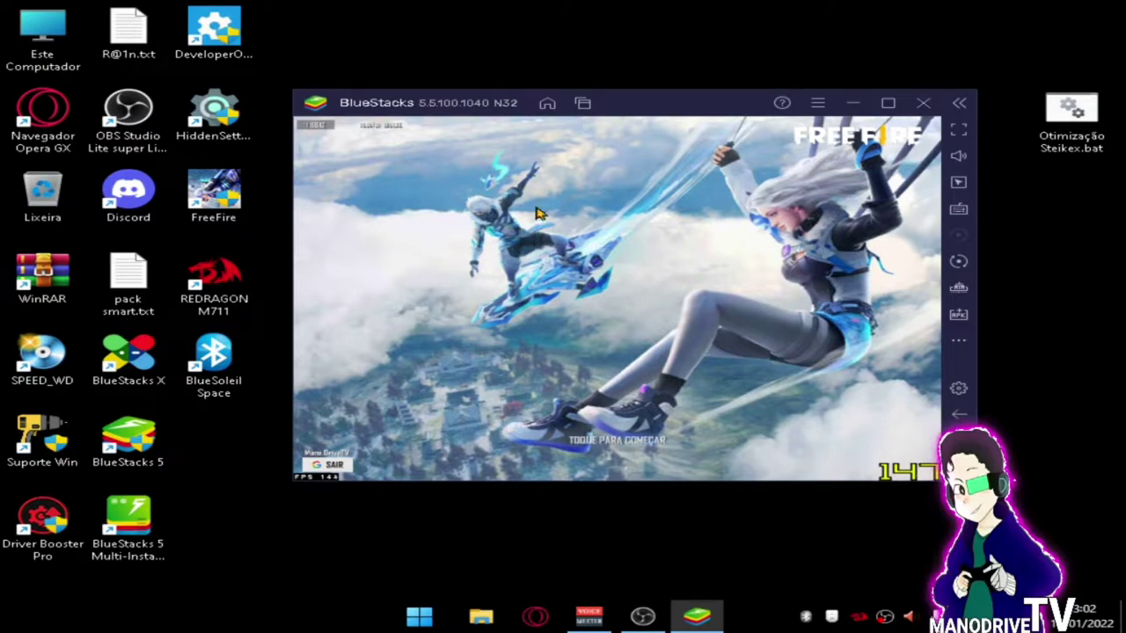
Close Free Fire and all other recent apps in BlueStacks, and maximize the emulator window
click(582, 103)
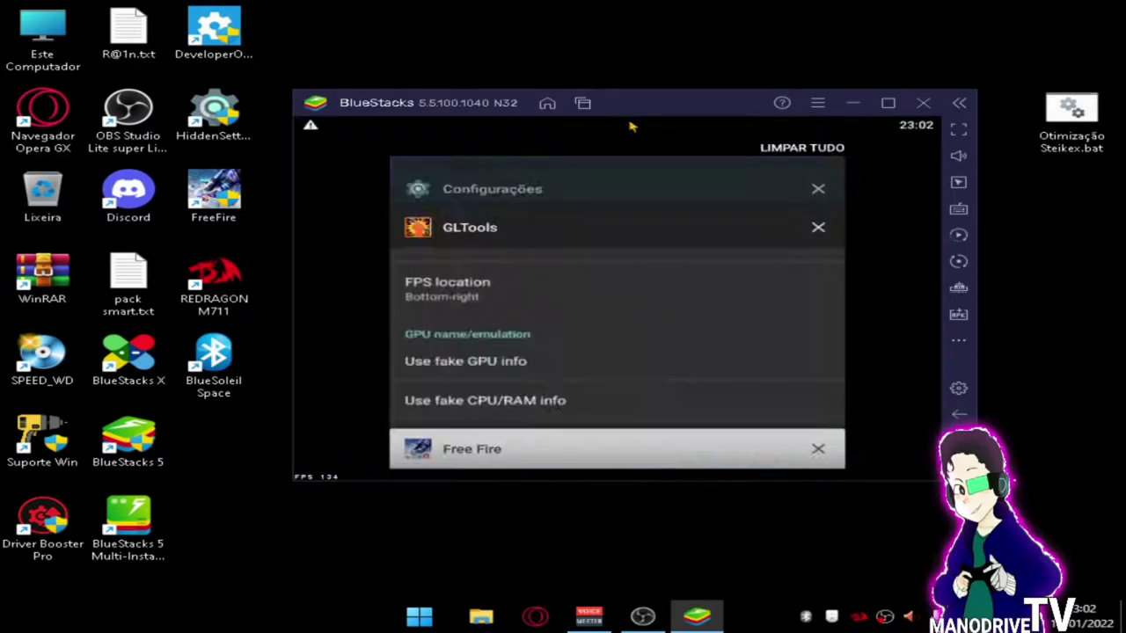
click(818, 449)
click(814, 149)
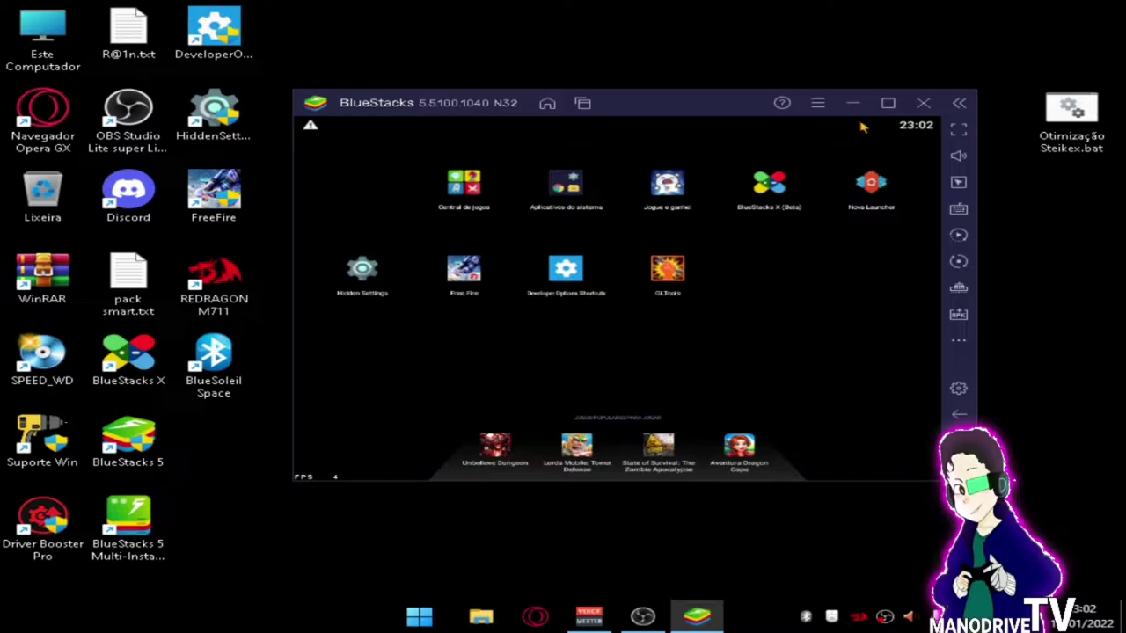
click(887, 103)
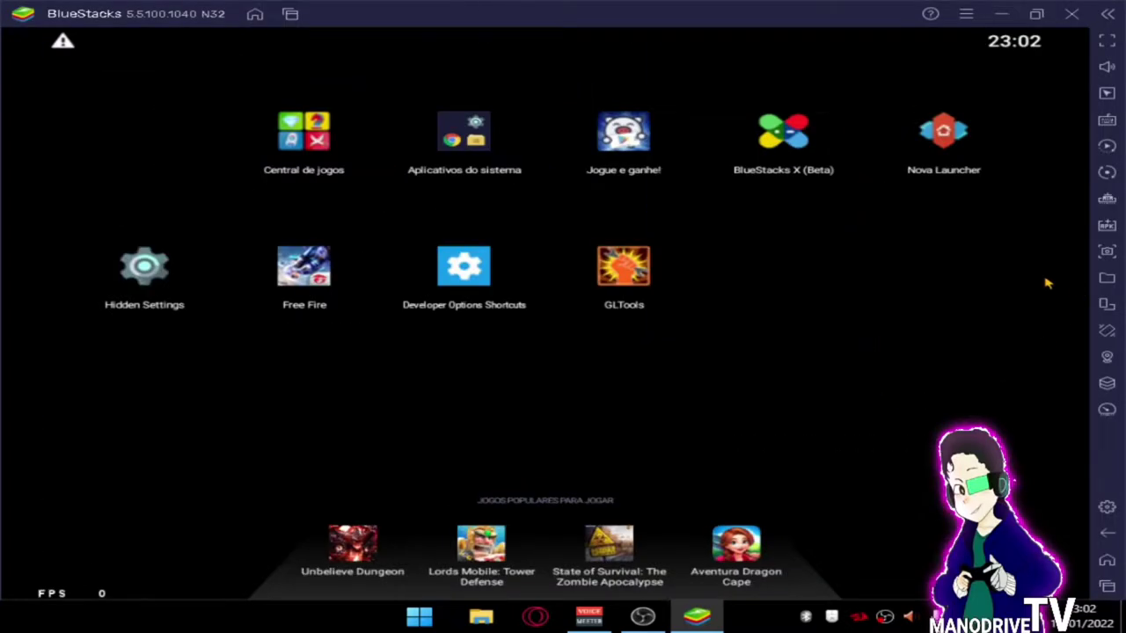
Look through the APK files in the DOWLOAD 2 folder, including Nova - Launcher-Final.apk and GLTOOLS.apk, and leave without installing
click(1105, 226)
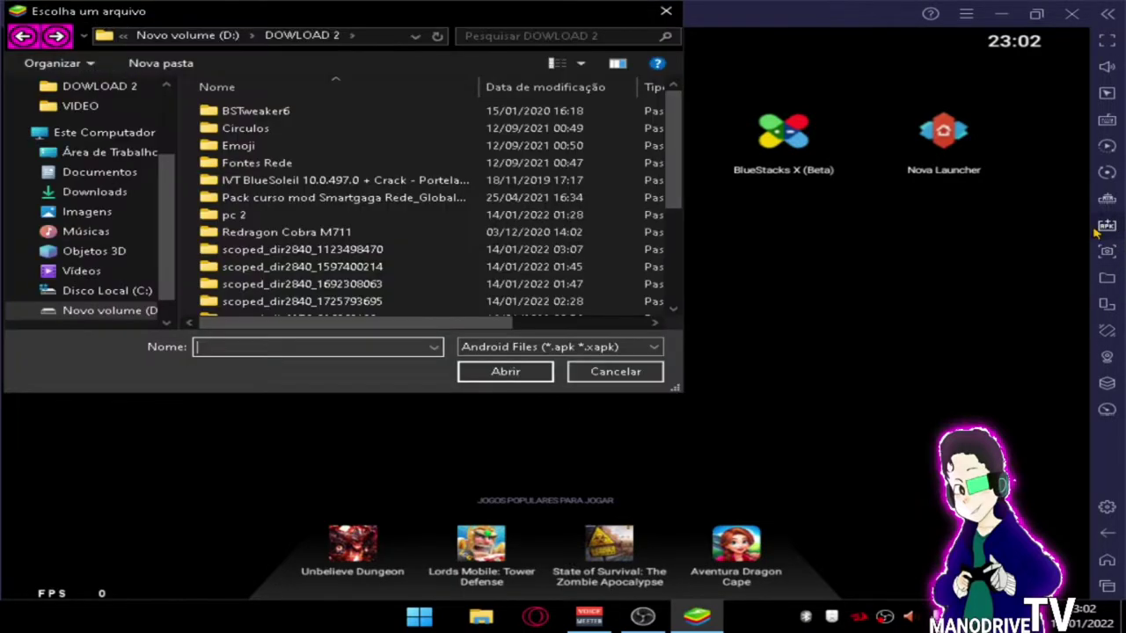
scroll(418, 238, down, 4)
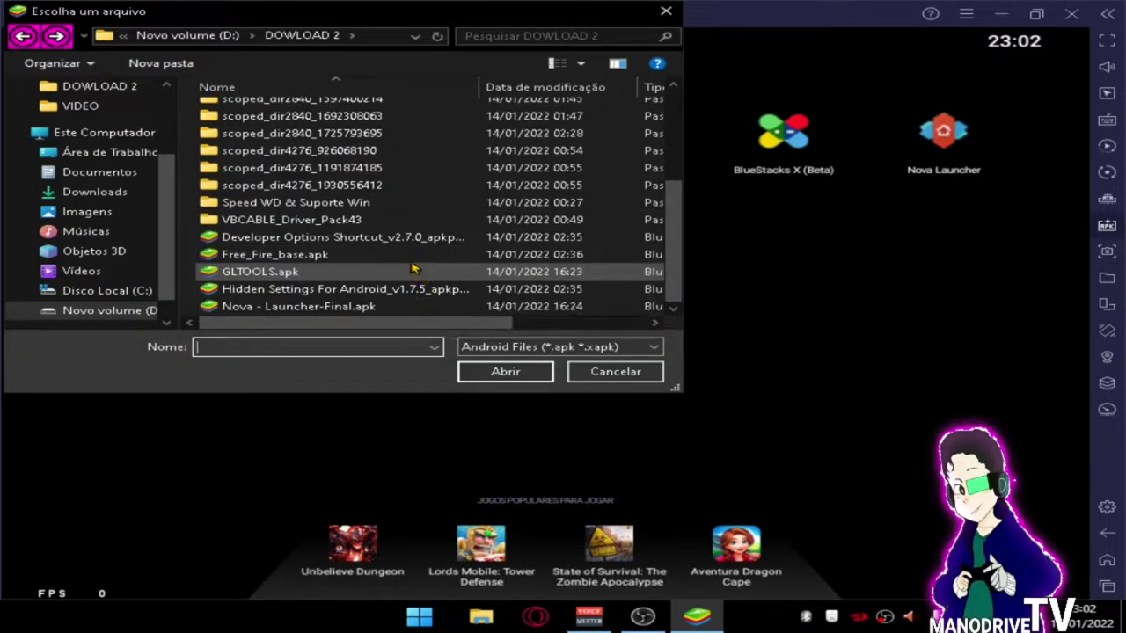
click(259, 308)
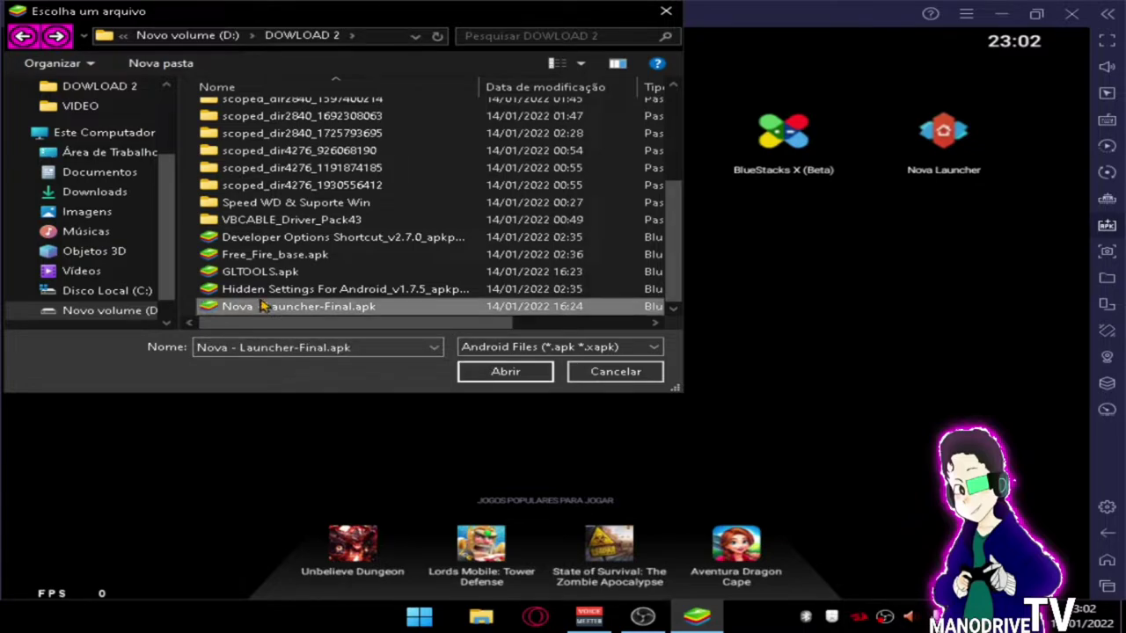
click(271, 272)
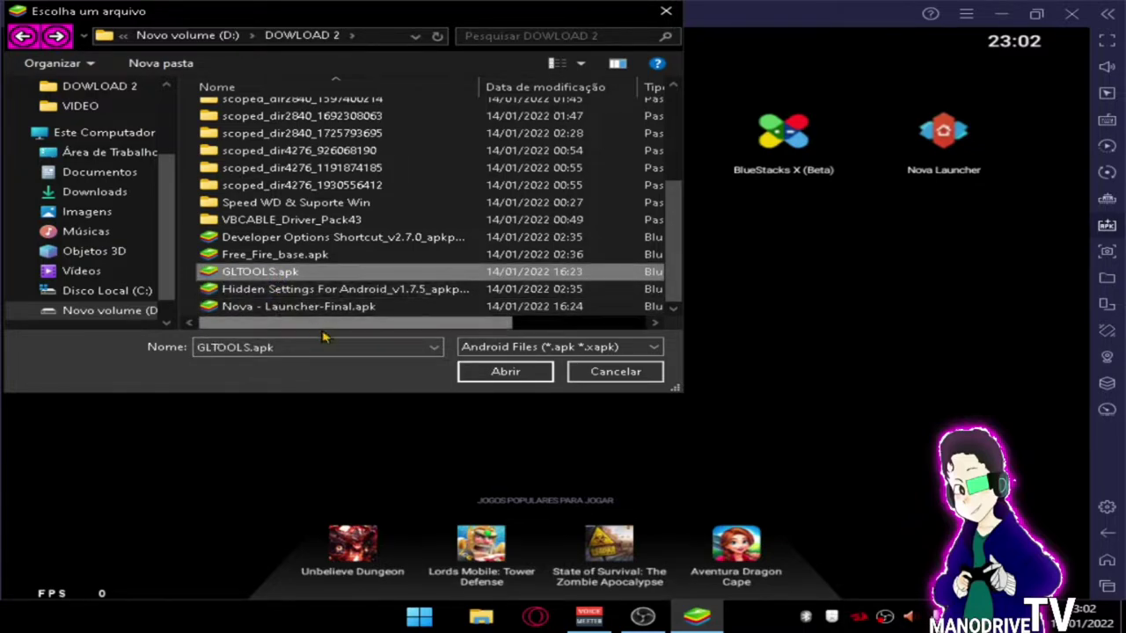
click(594, 372)
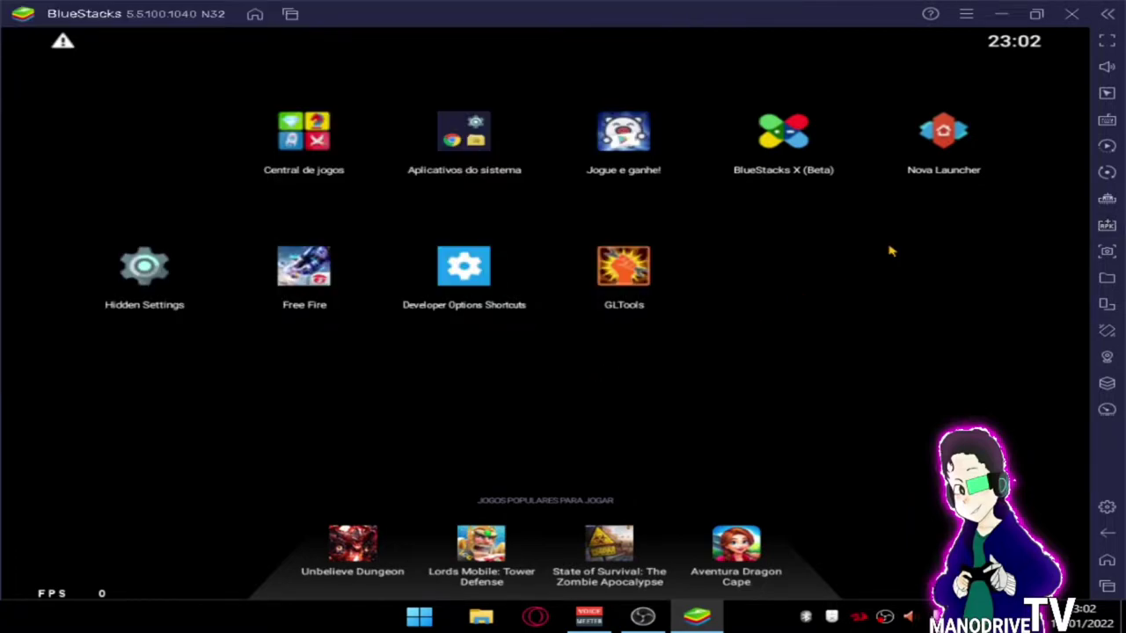
Launch Nova Launcher and bring up its full list of apps
click(956, 149)
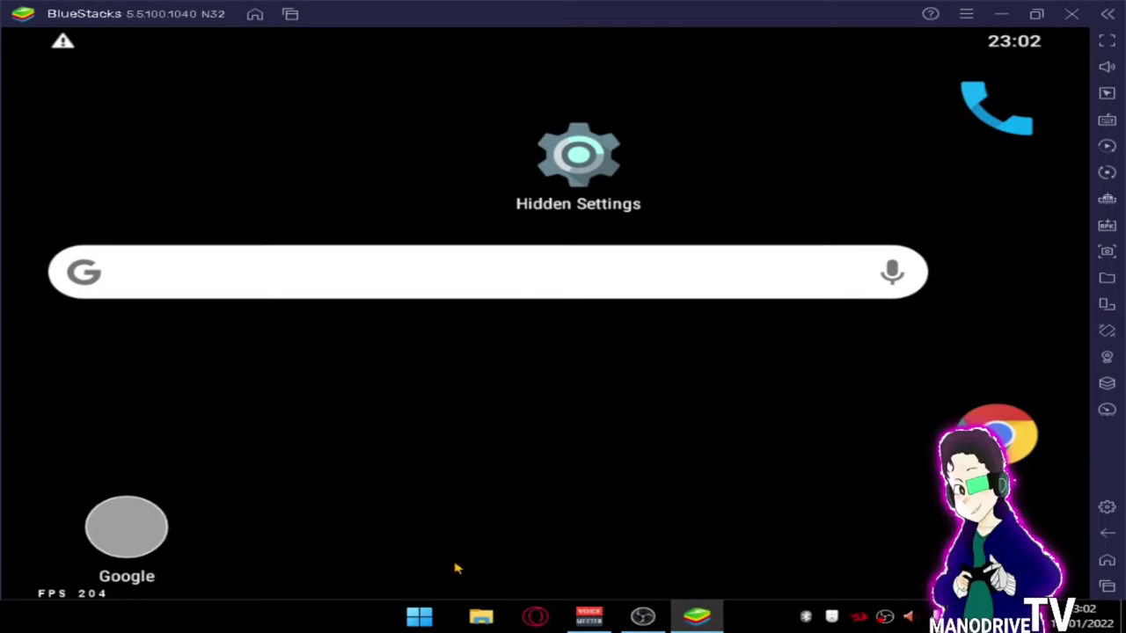
drag(455, 555, 666, 7)
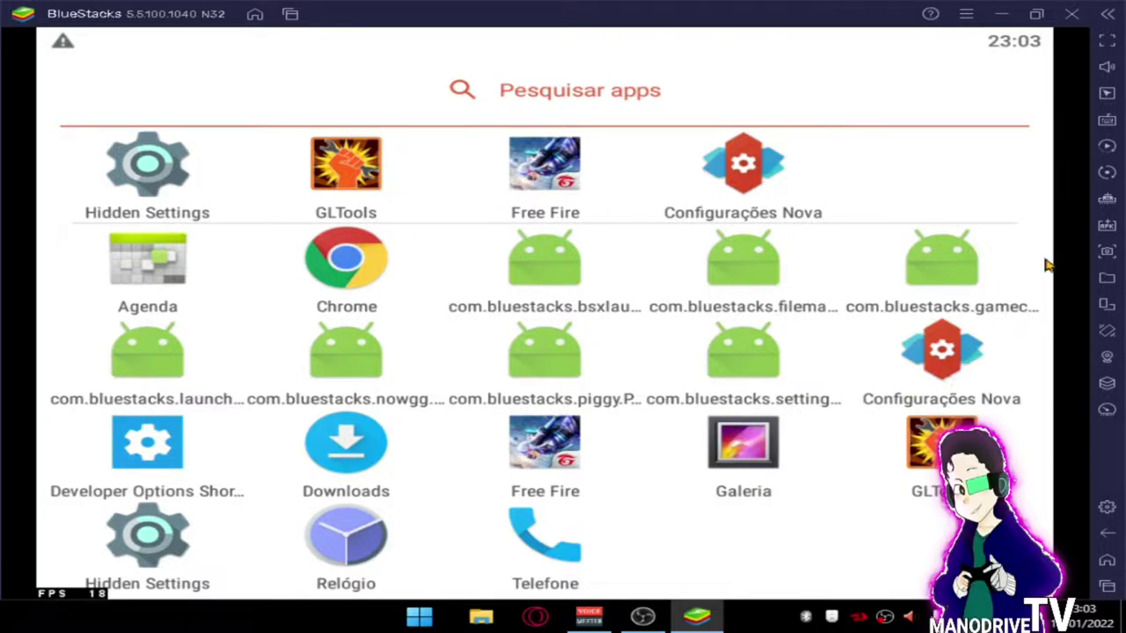
Choose GLTOOLS.apk from the DOWLOAD 2 folder for installation in the emulator
click(1101, 226)
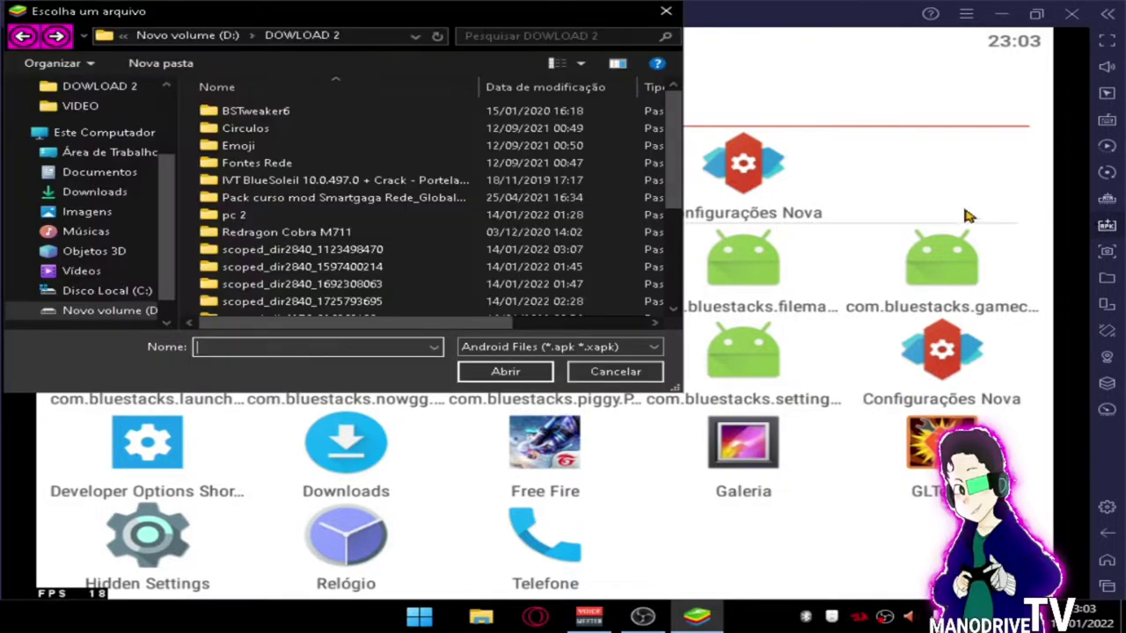
scroll(440, 290, down, 4)
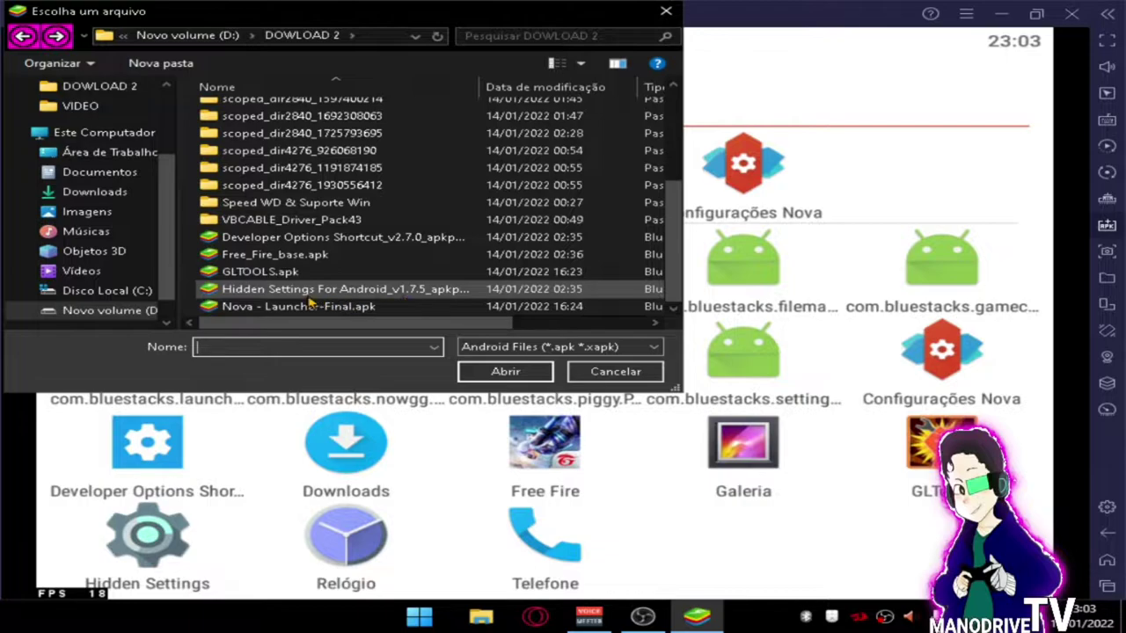
click(268, 274)
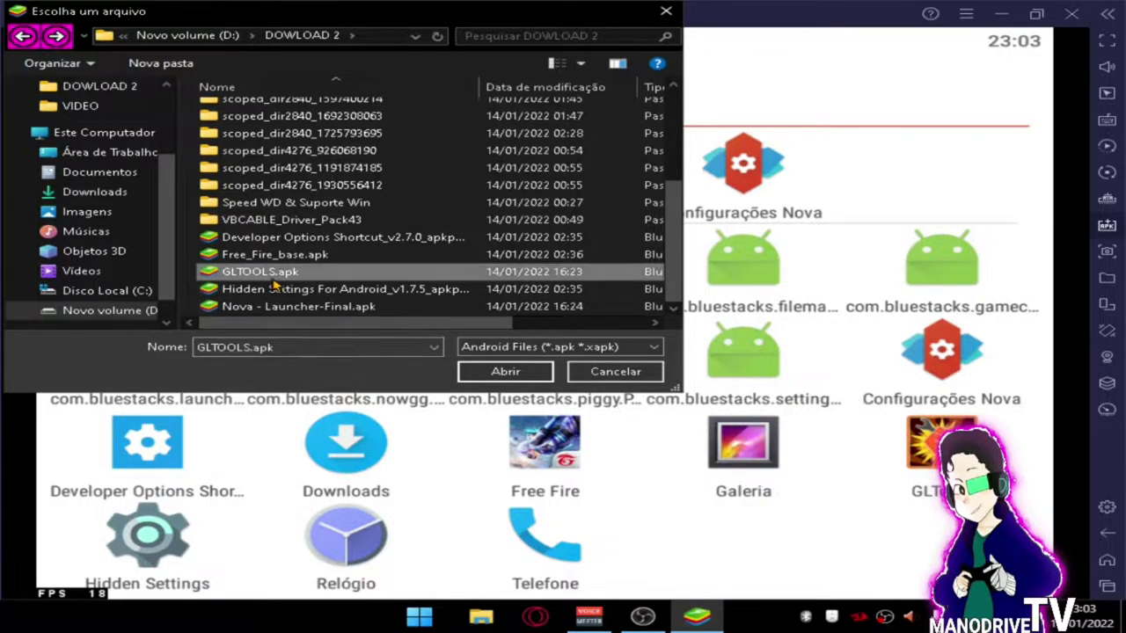
click(479, 375)
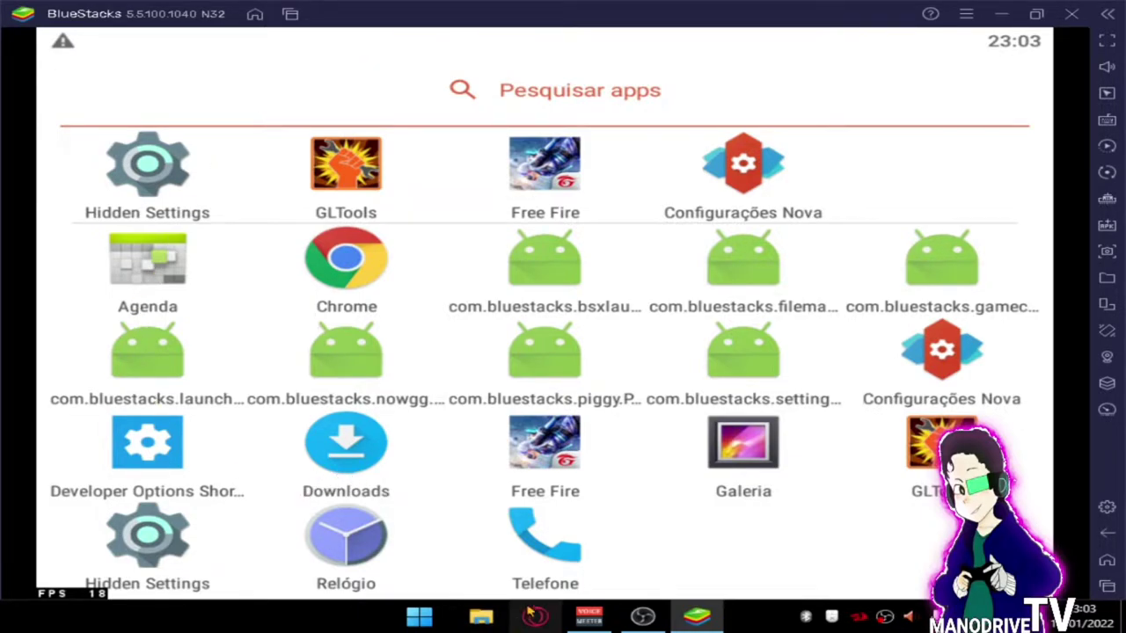
Switch to File Explorer, go to Disco Local (C:) and select the ProgramData folder
click(483, 617)
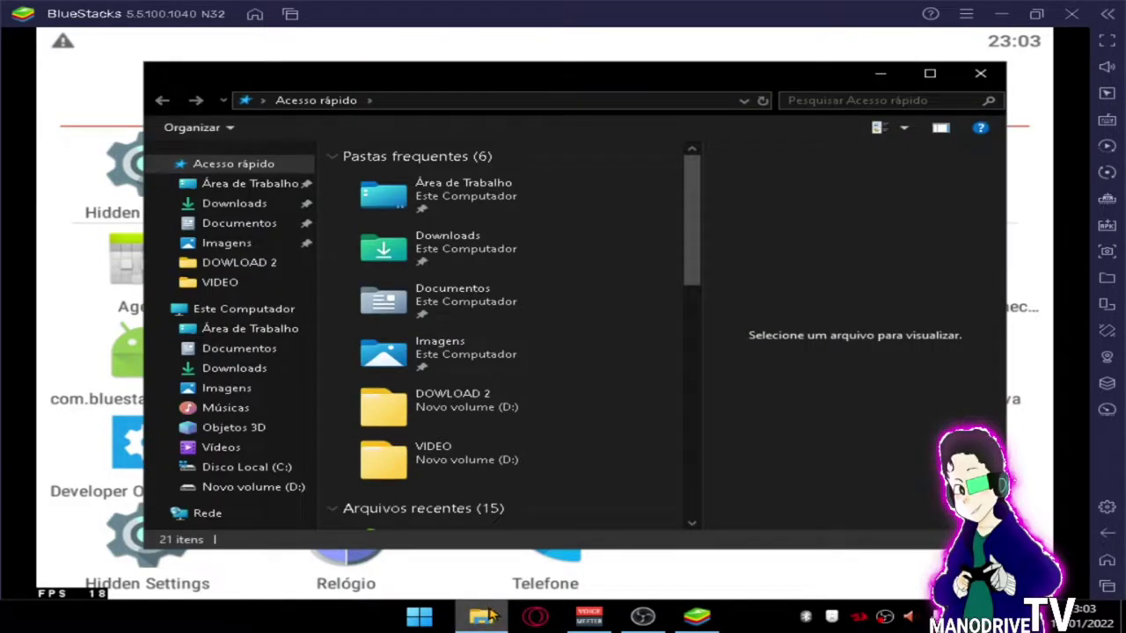
scroll(512, 422, down, 2)
scroll(513, 422, down, 2)
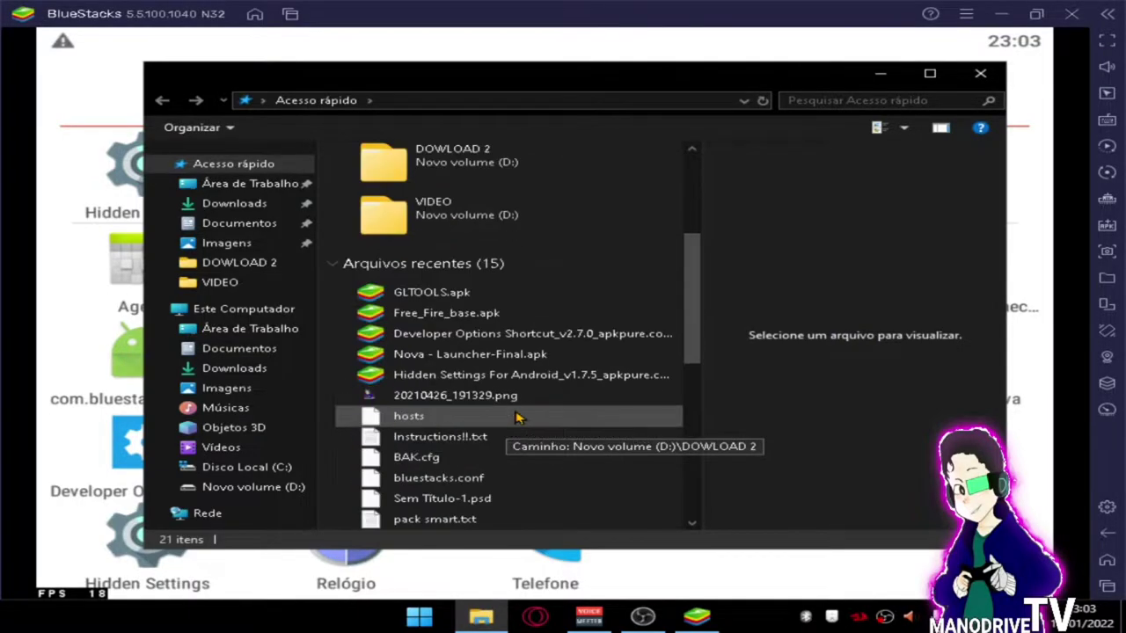
click(259, 469)
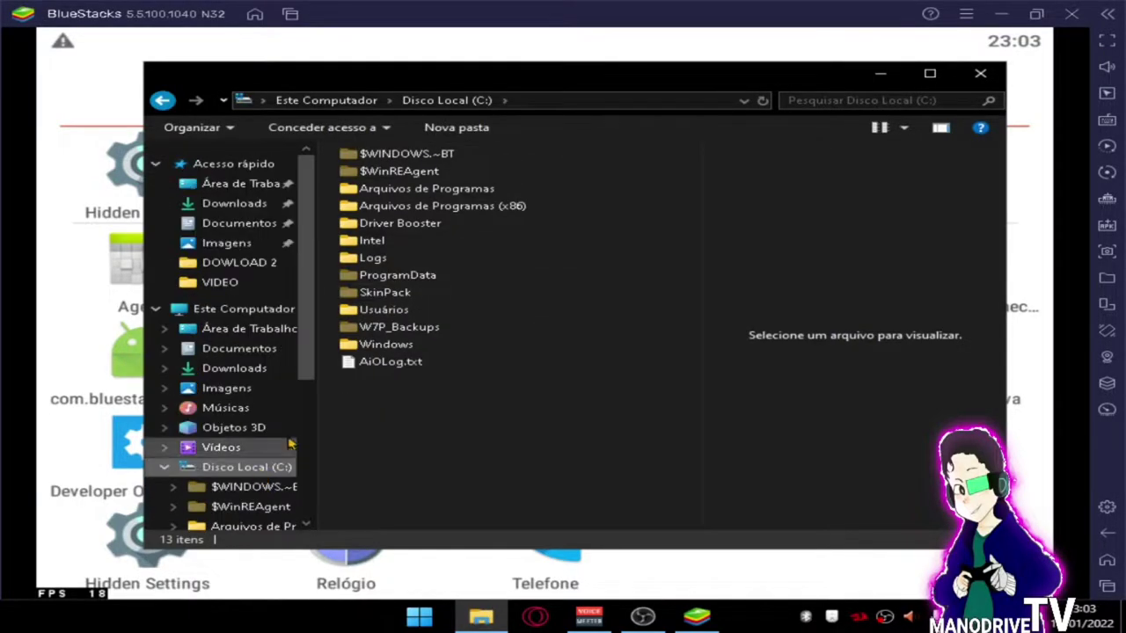
click(424, 279)
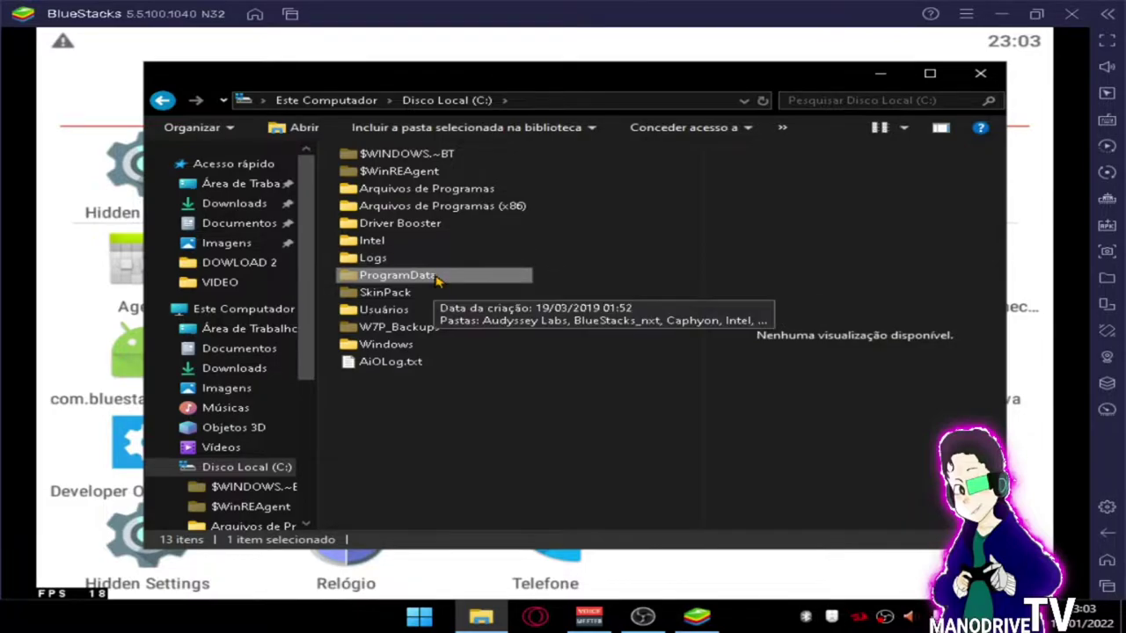
click(939, 129)
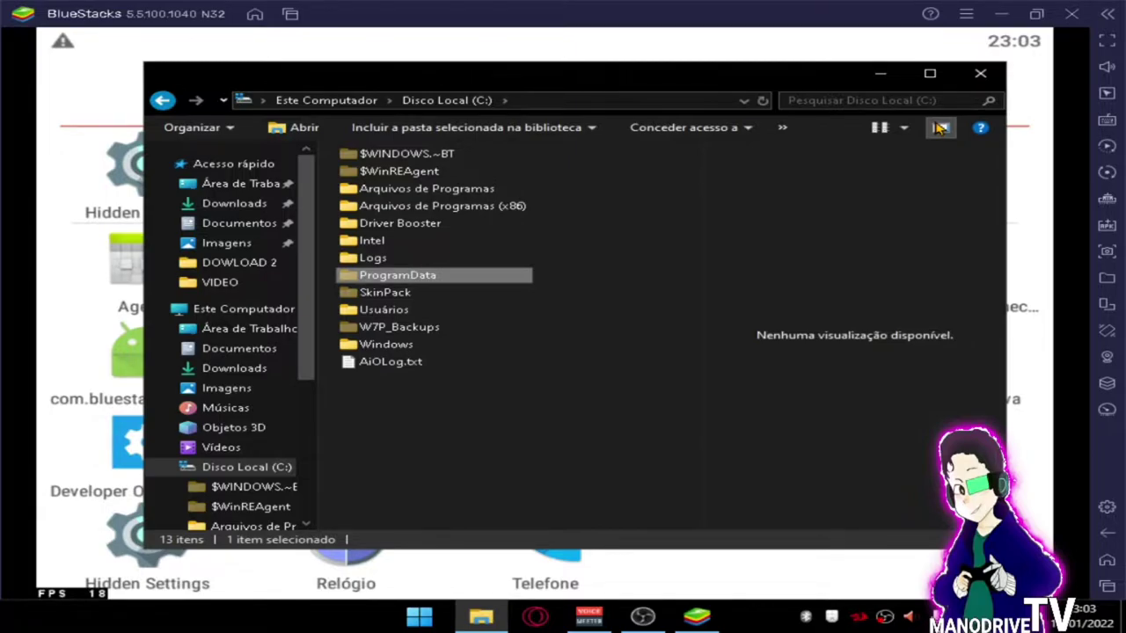
click(939, 128)
click(939, 129)
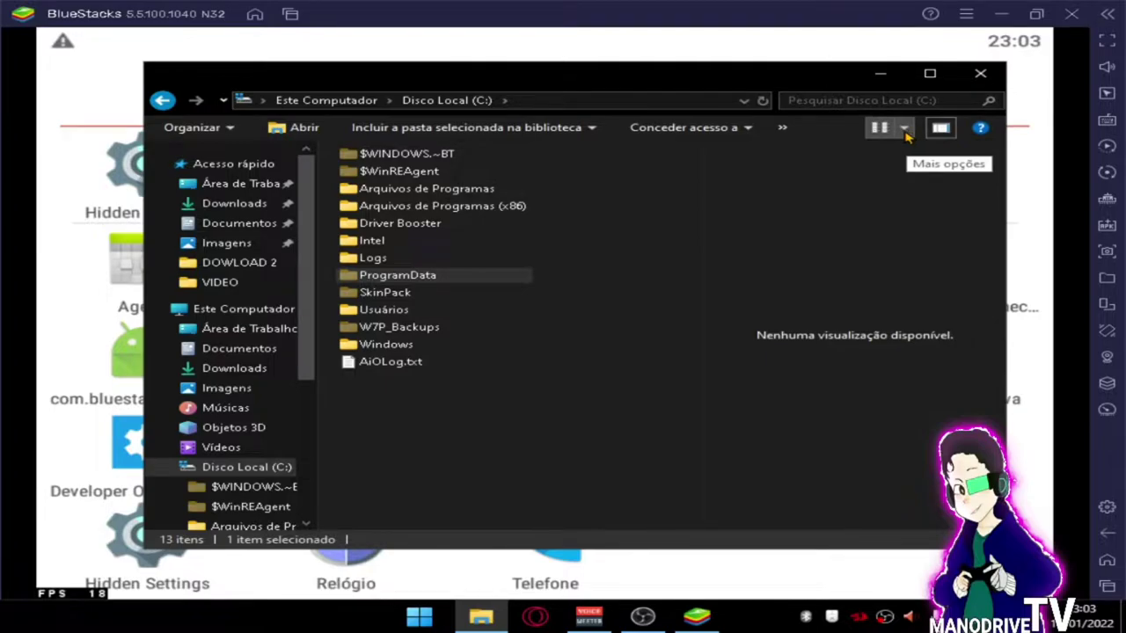
click(904, 129)
click(900, 134)
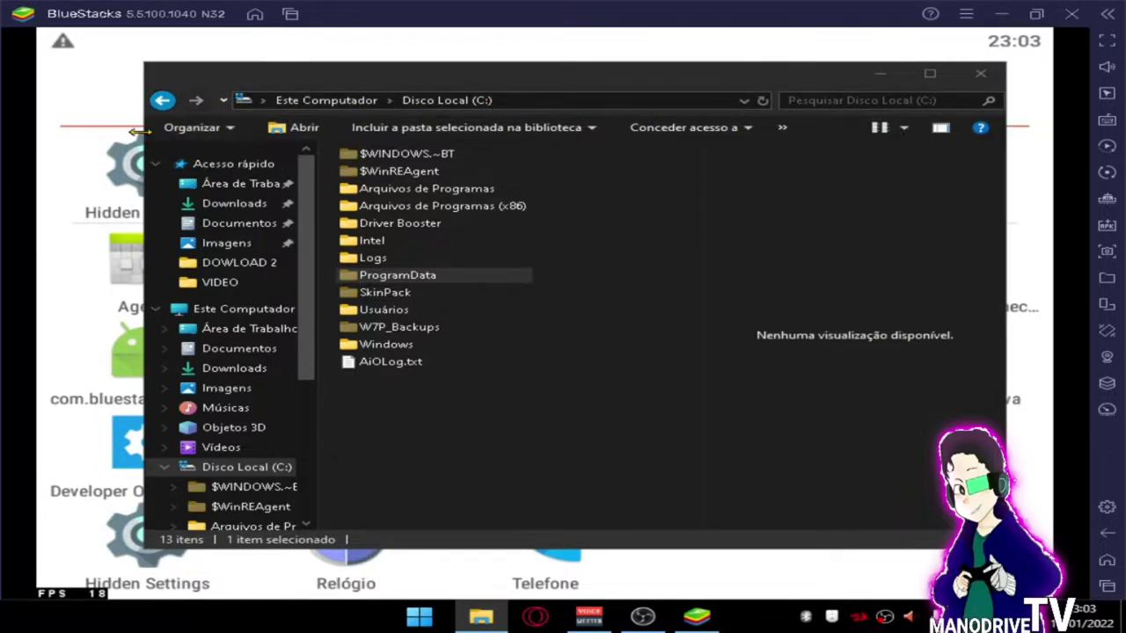
click(903, 129)
click(903, 129)
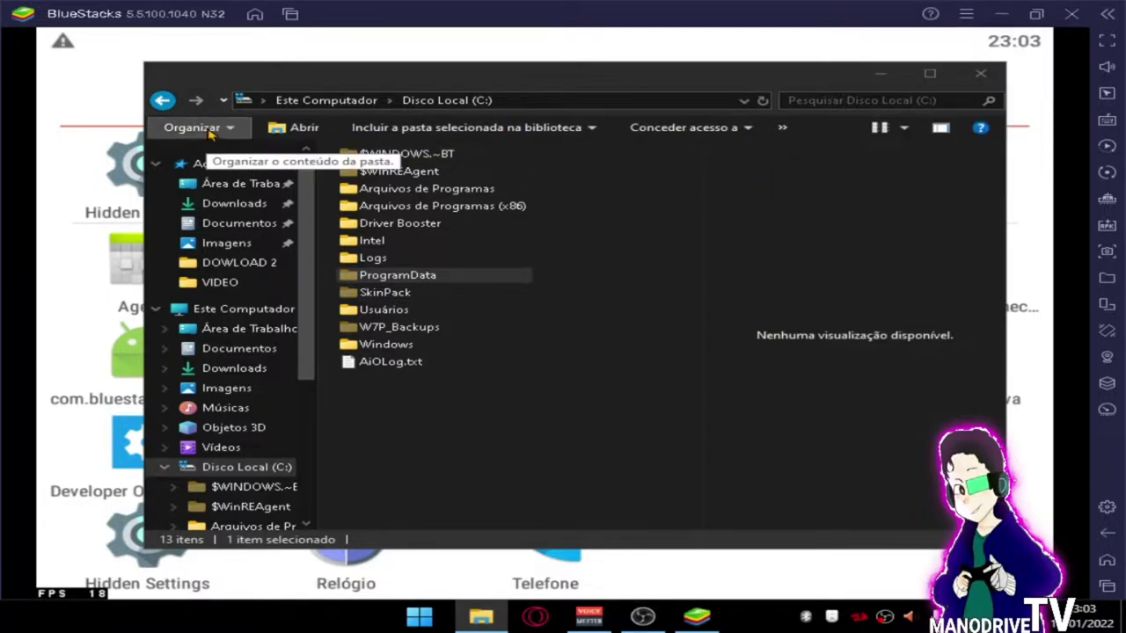
click(717, 128)
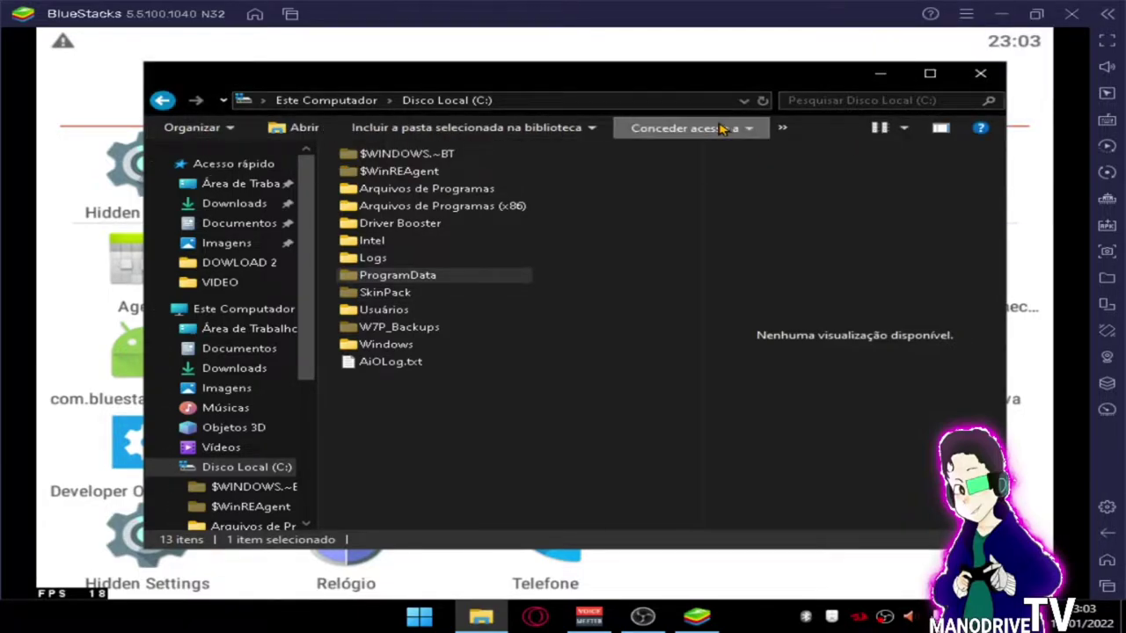
click(591, 172)
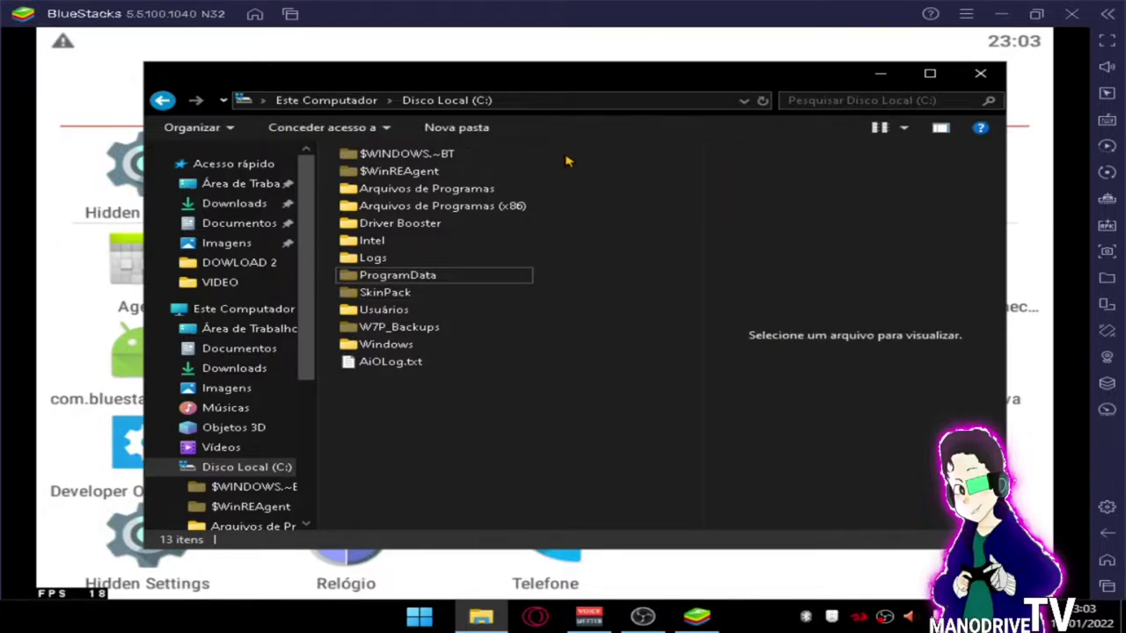
click(224, 204)
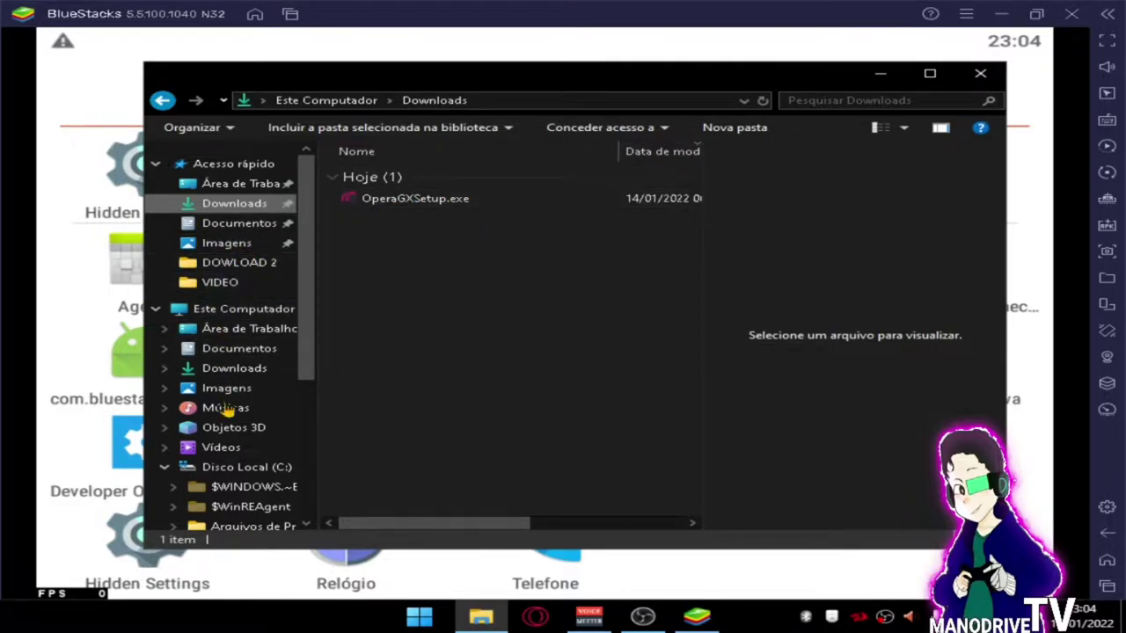
click(251, 467)
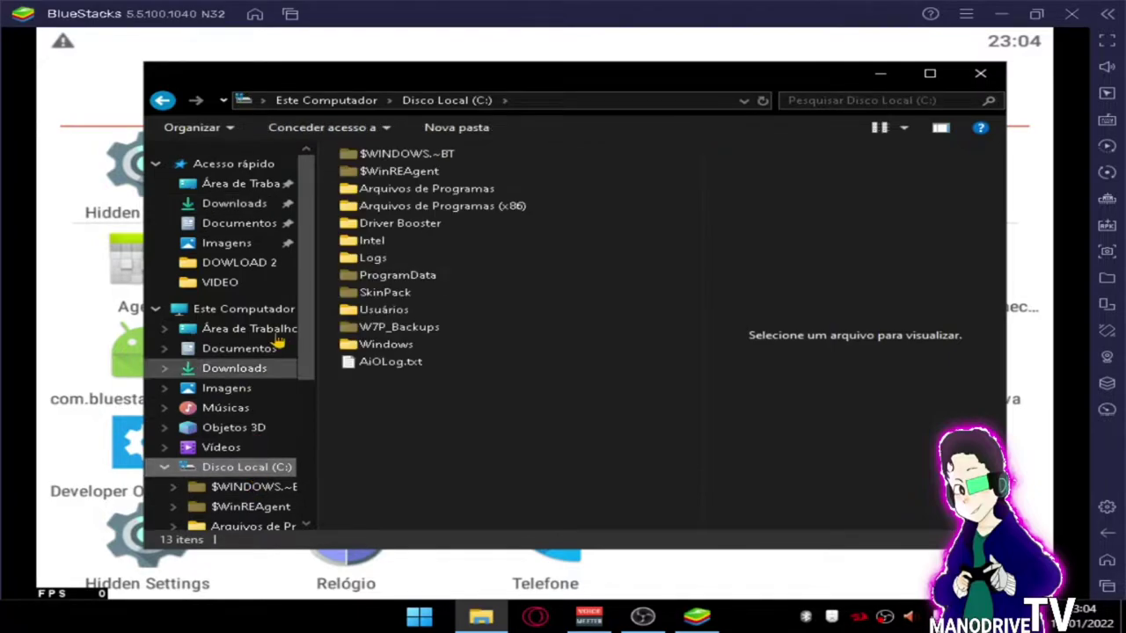
click(376, 129)
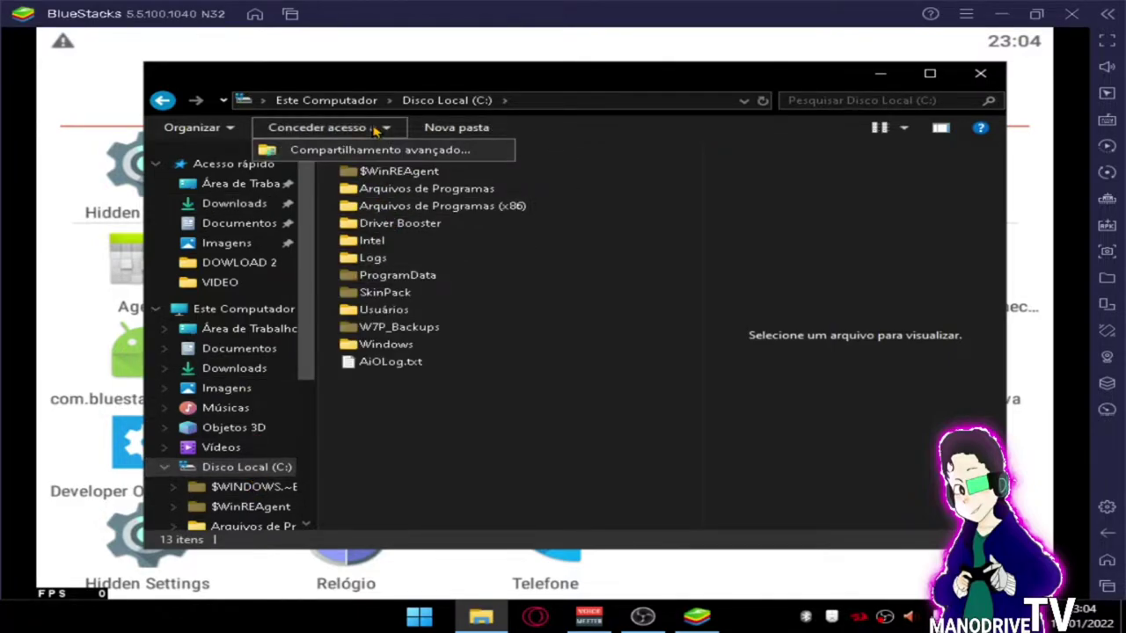
click(227, 129)
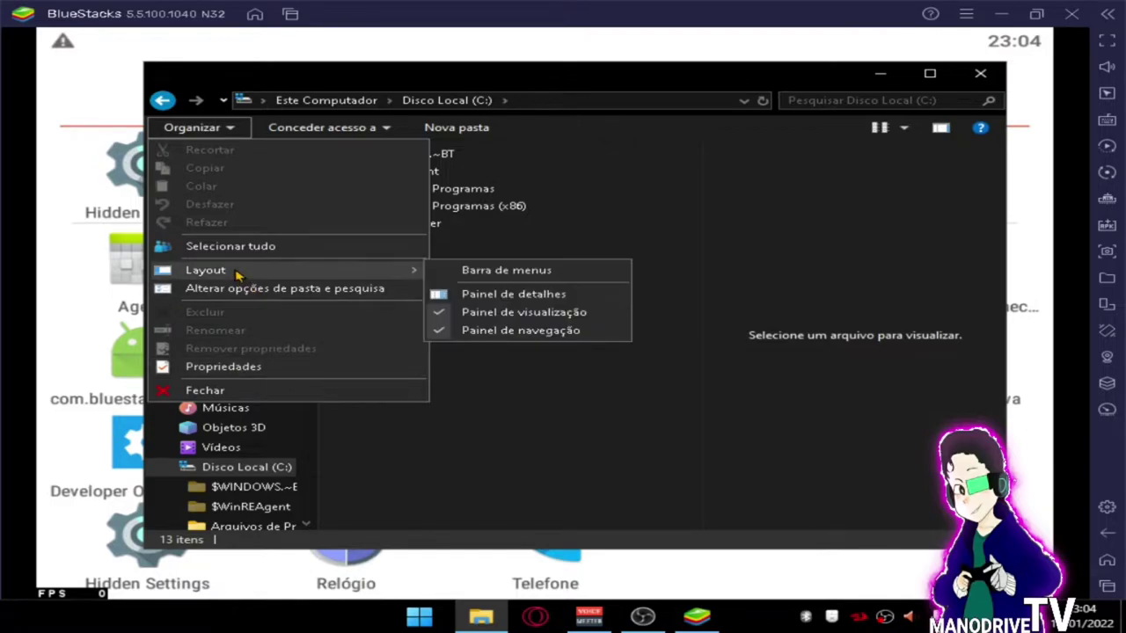
click(256, 367)
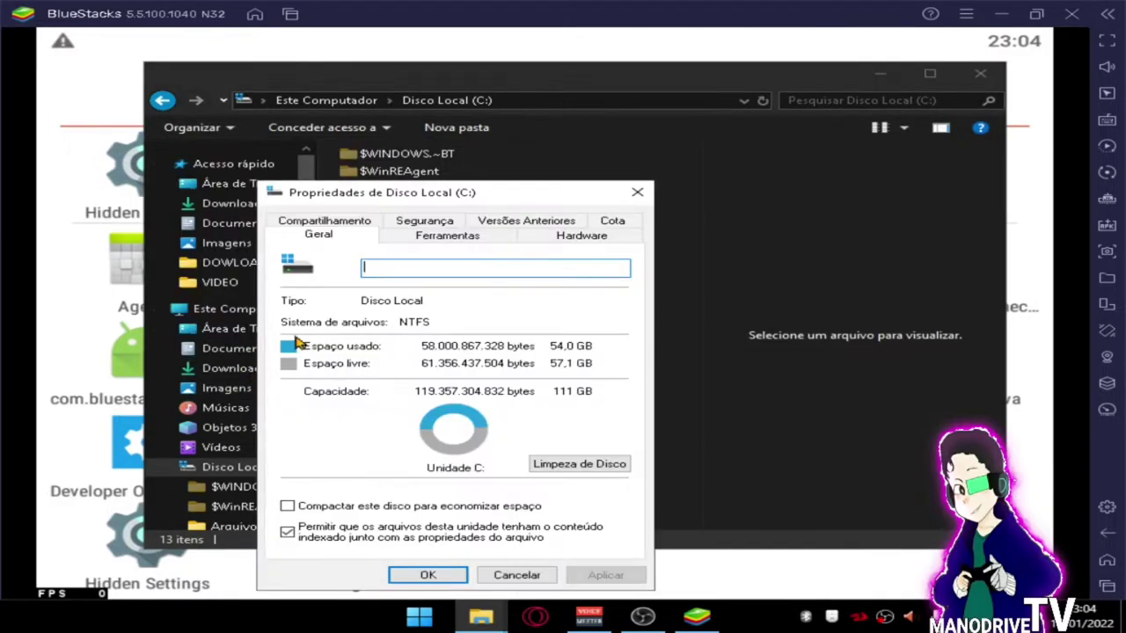
click(639, 193)
click(240, 127)
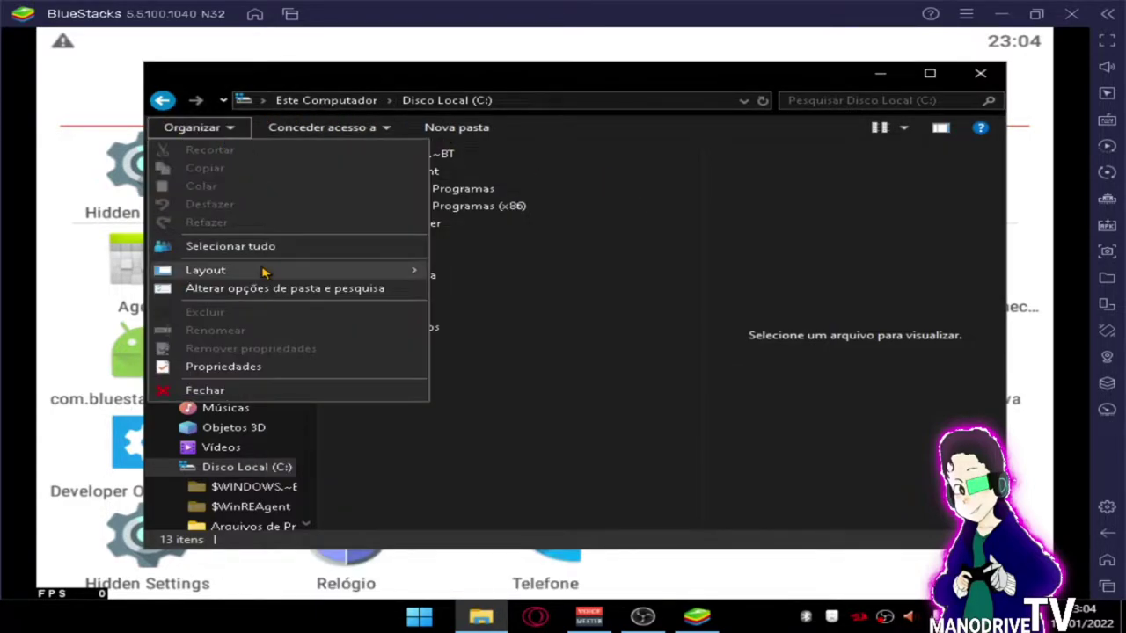
mouse_move(313, 275)
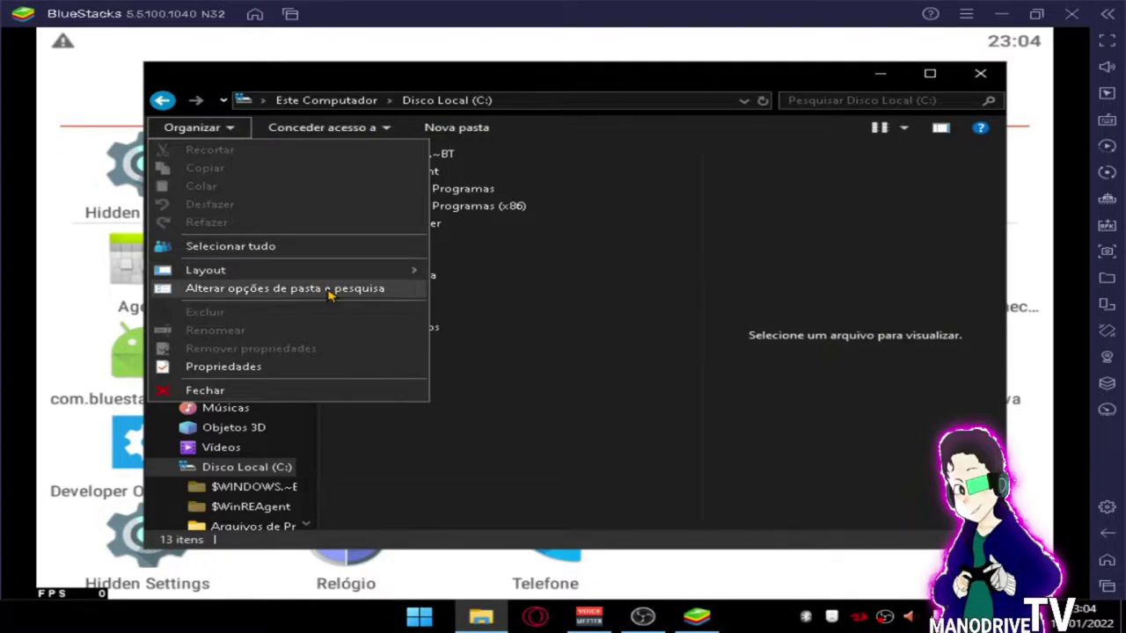
click(331, 292)
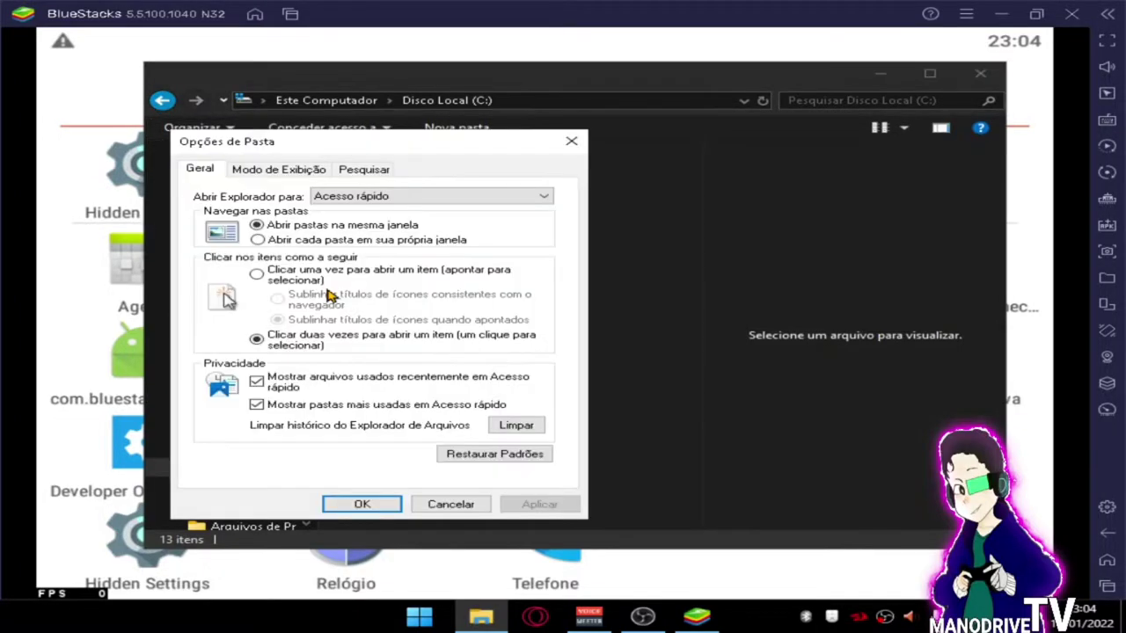
click(571, 143)
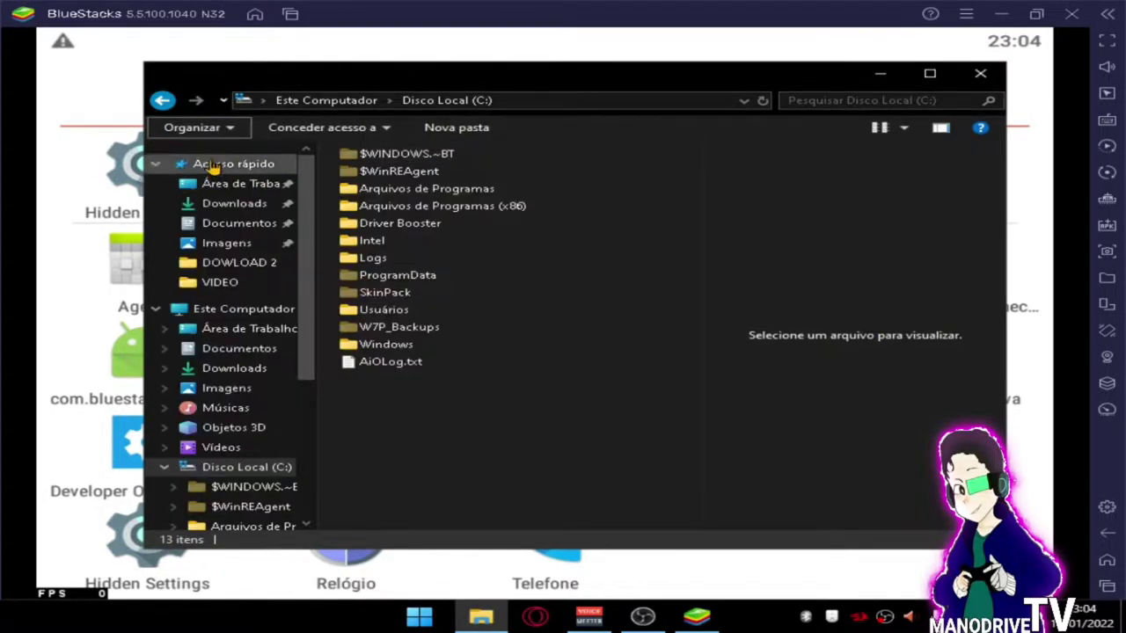
Check in the folder view options that Mostrar arquivos, pastas e unidades ocultas is selected, and accept the settings
click(231, 128)
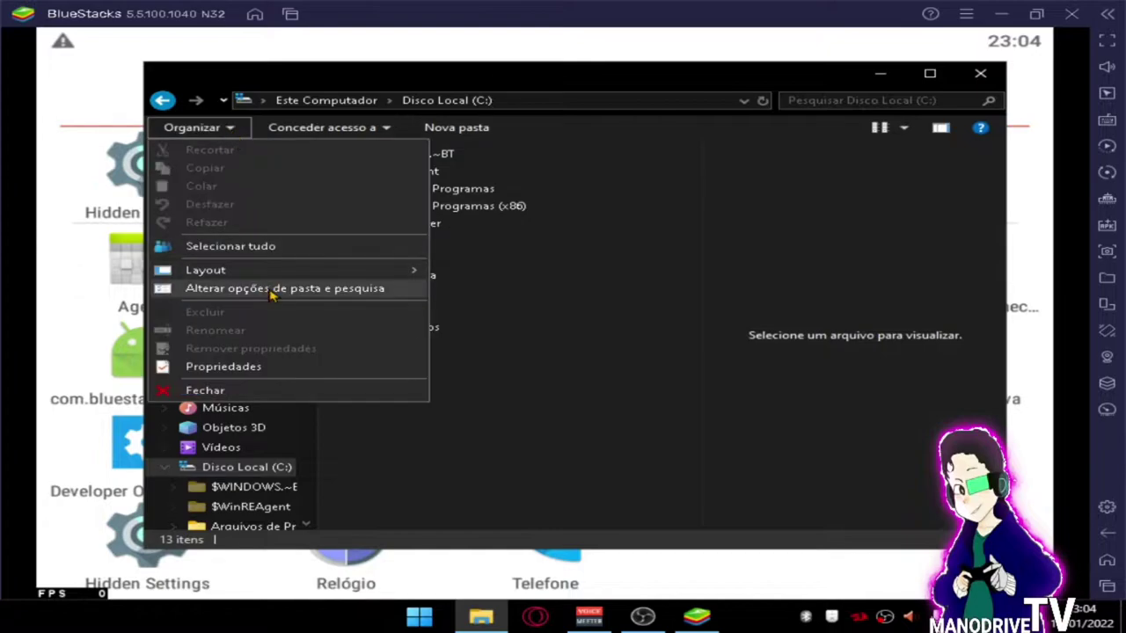
click(359, 292)
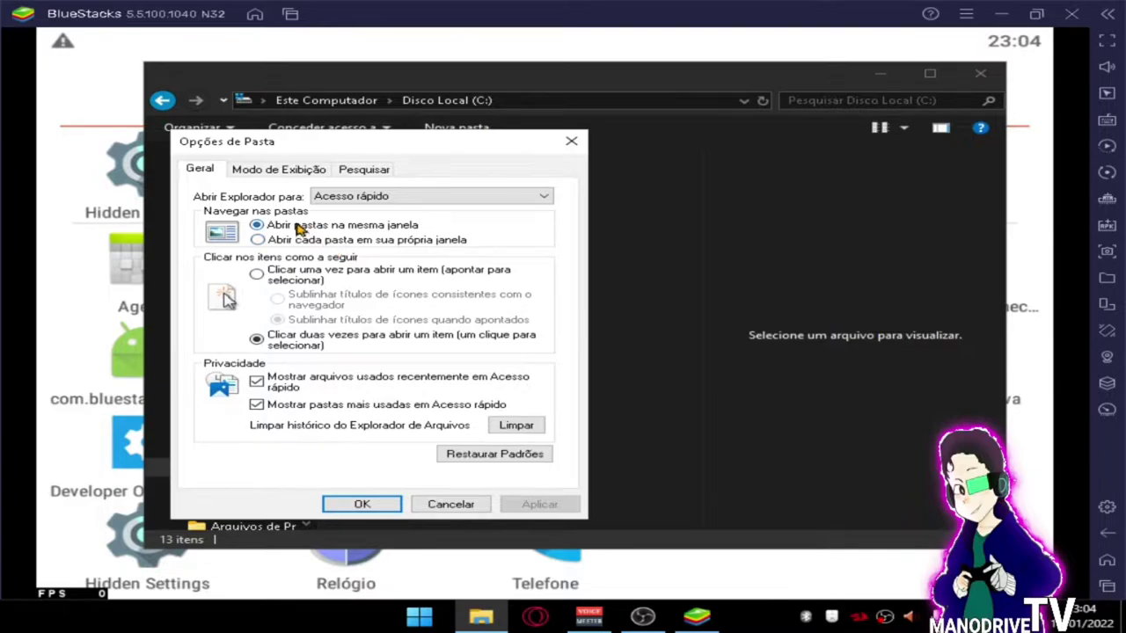
click(259, 170)
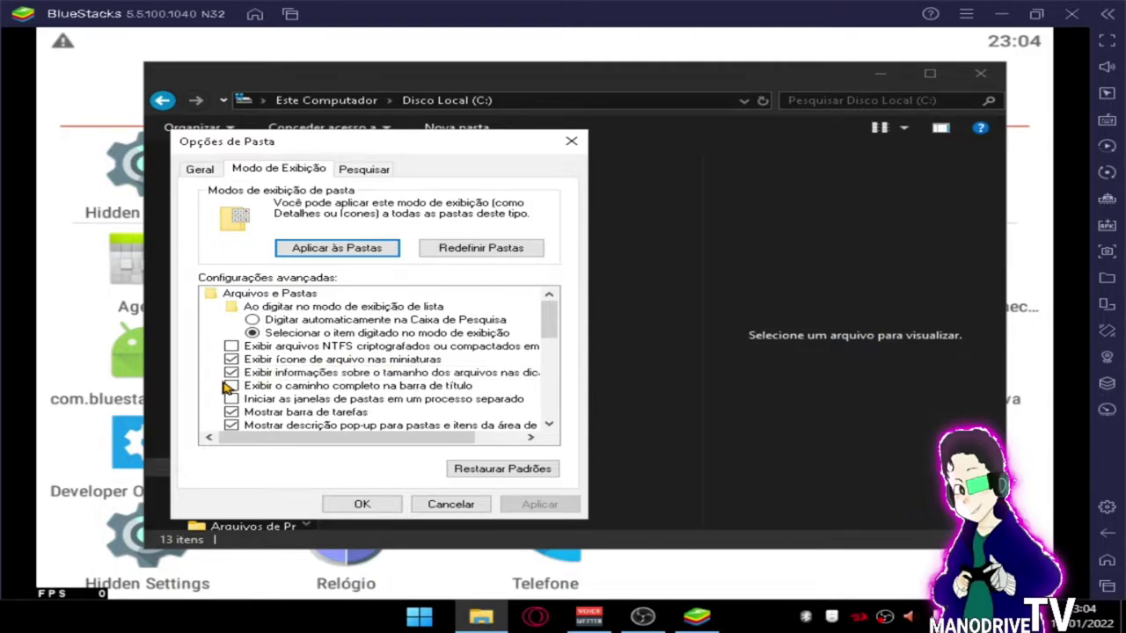
scroll(475, 382, down, 2)
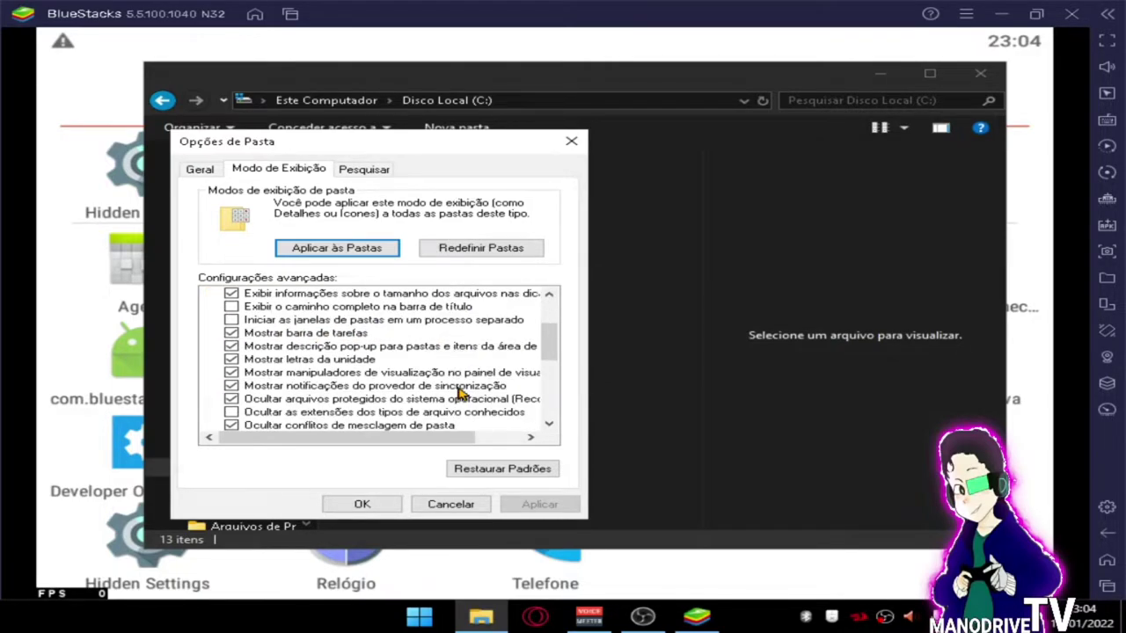
scroll(459, 393, down, 1)
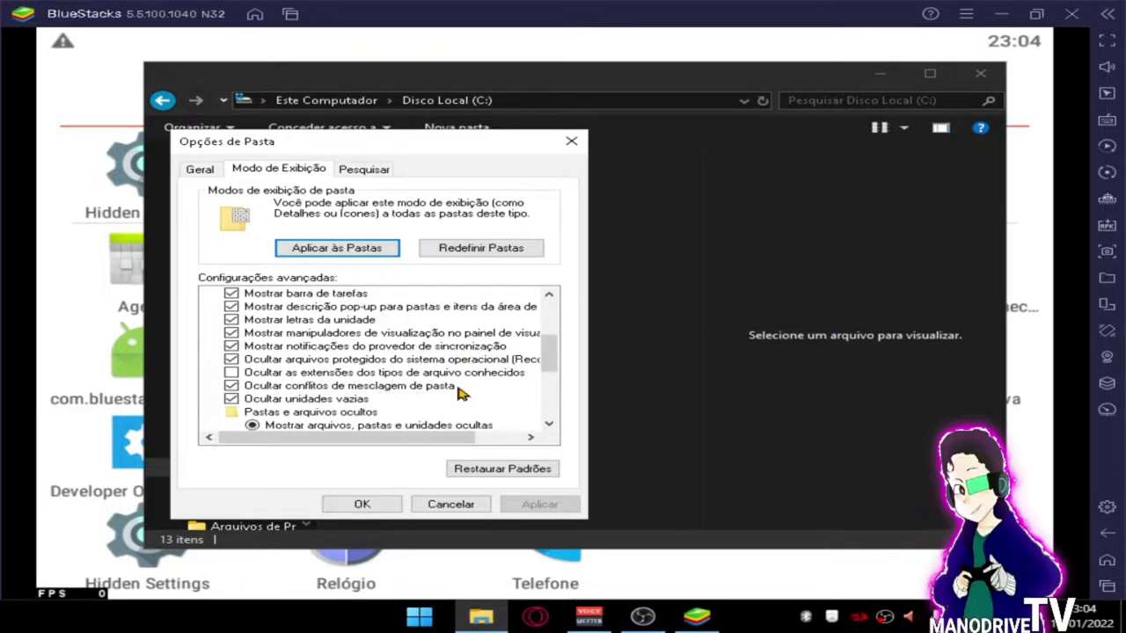
scroll(459, 393, down, 1)
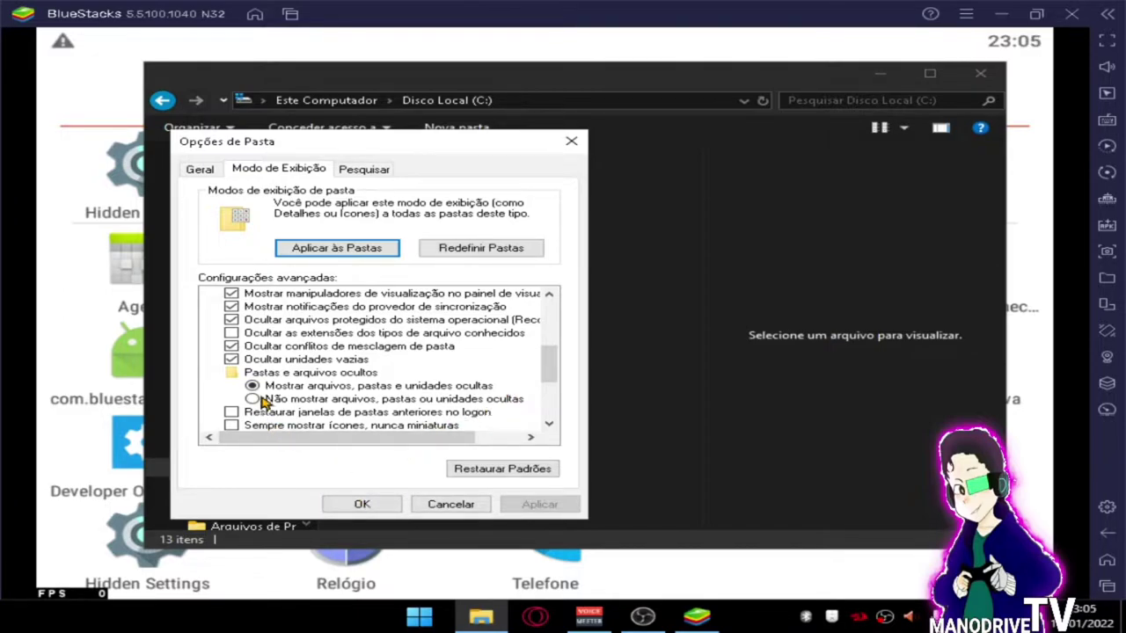
click(362, 504)
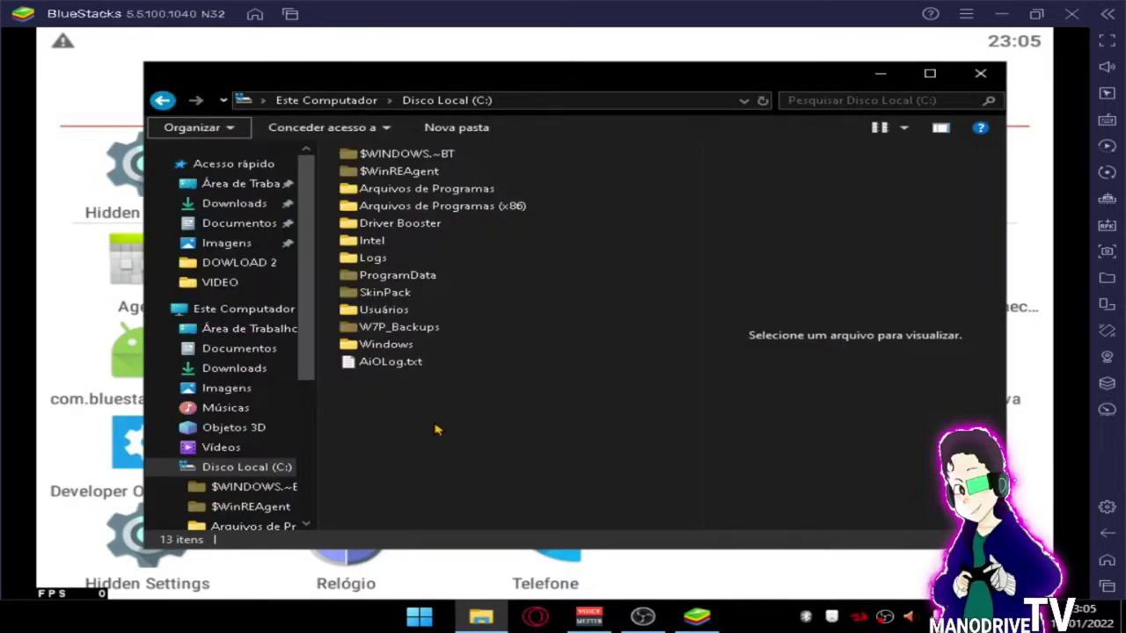
Open the ProgramData folder on Disco Local (C:) and go into its BlueStacks_nxt folder
double_click(401, 275)
scroll(545, 291, down, 3)
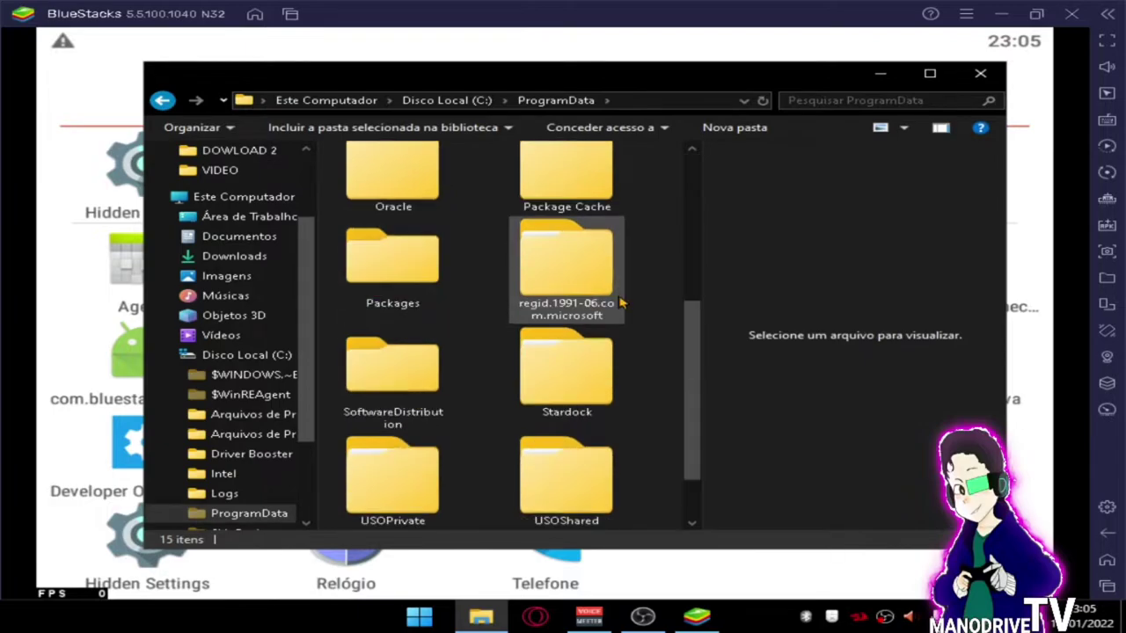
scroll(623, 329, up, 3)
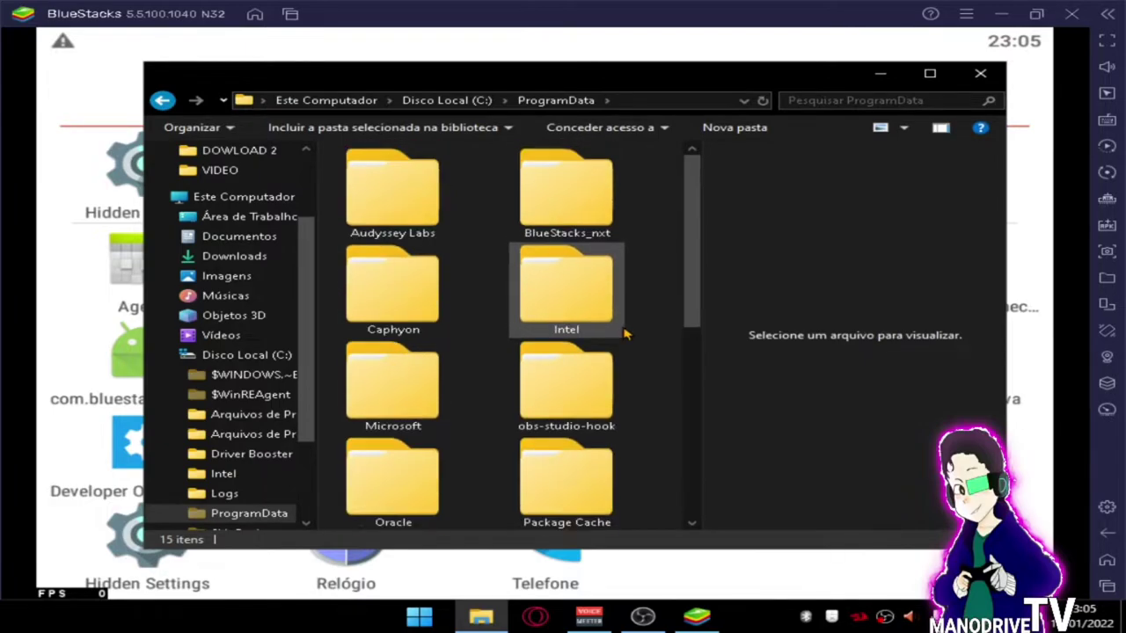
click(562, 197)
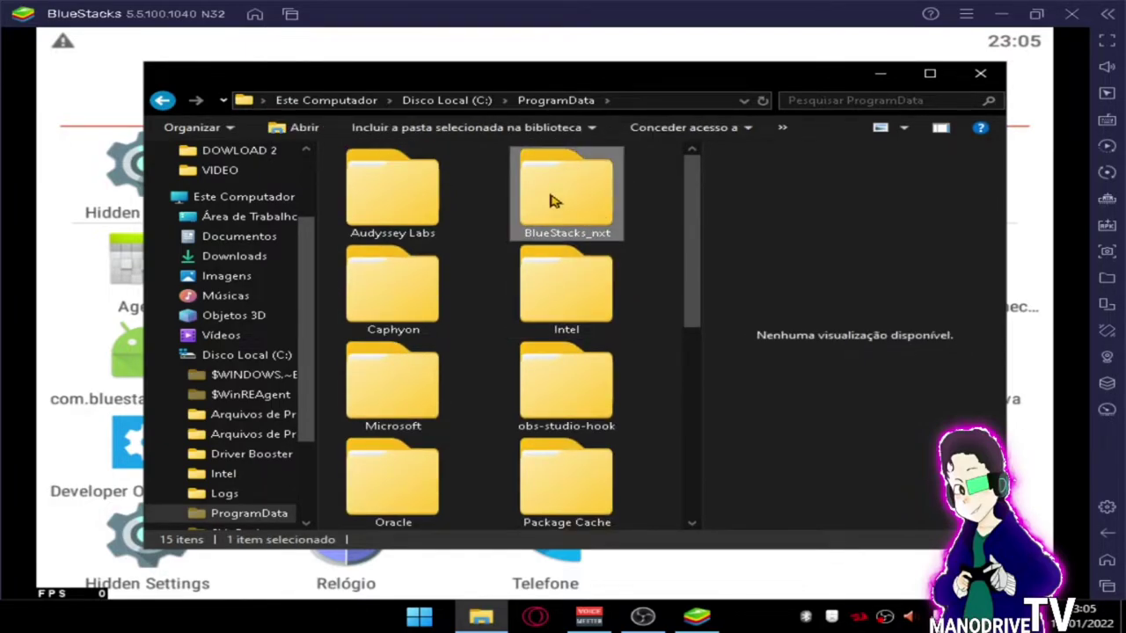
double_click(554, 201)
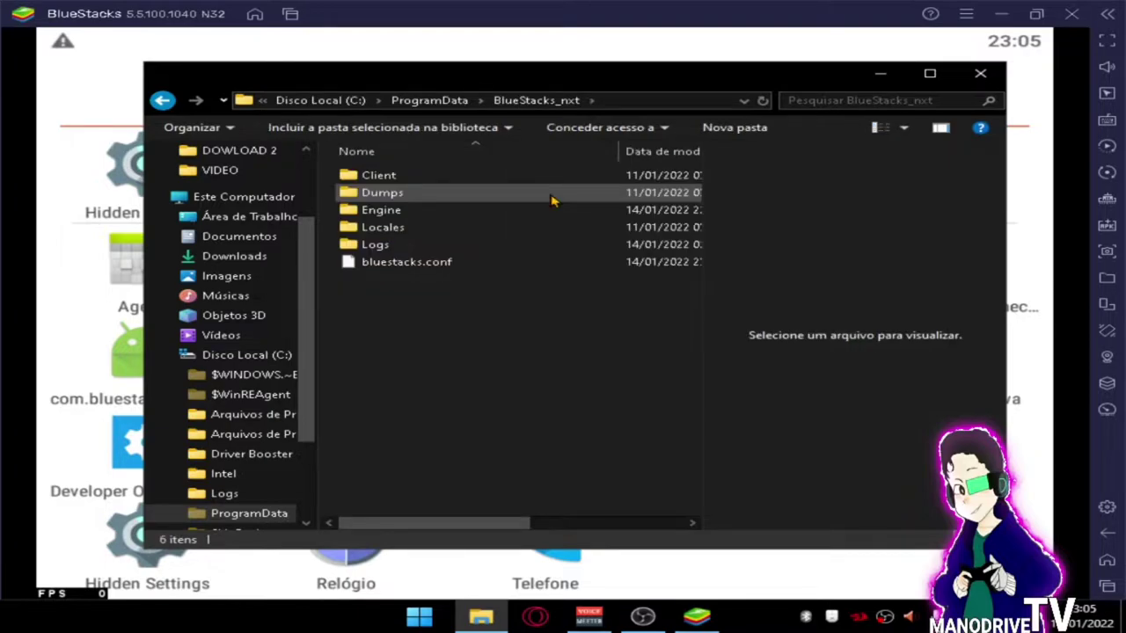
Open bluestacks.conf with Bloco de notas, keeping it as the app always used for .conf files
click(389, 250)
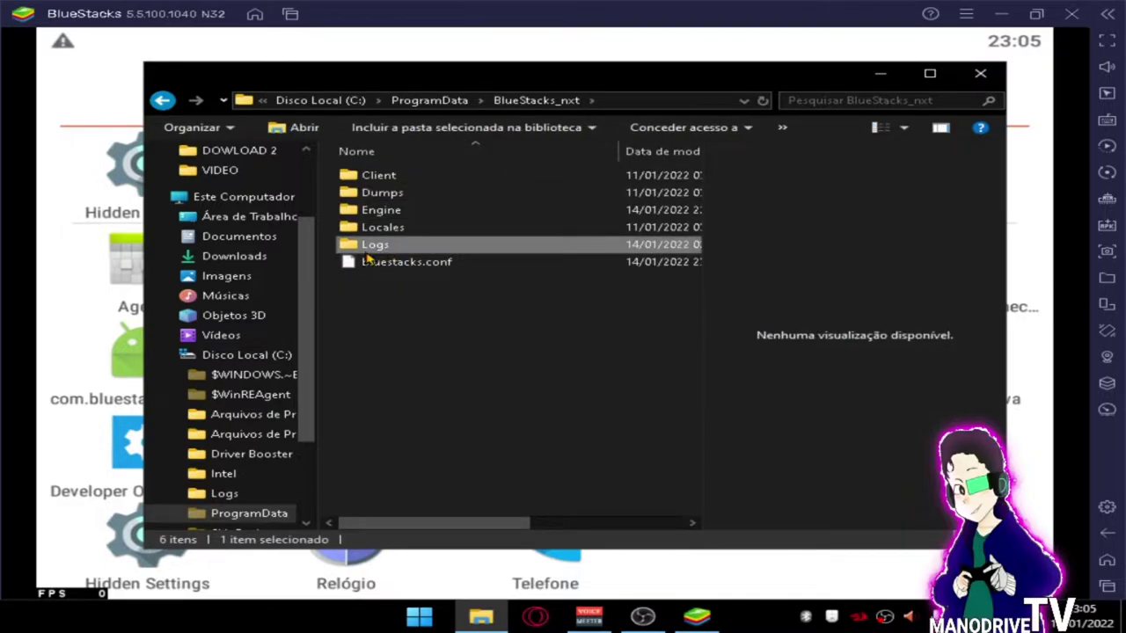
click(368, 262)
right_click(369, 263)
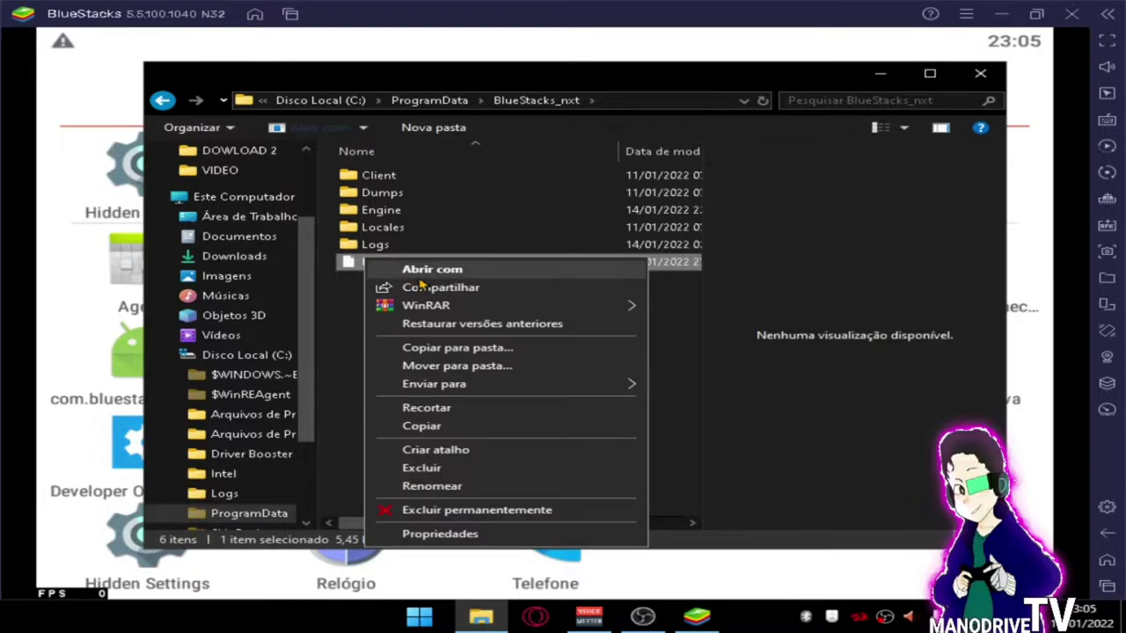
click(563, 276)
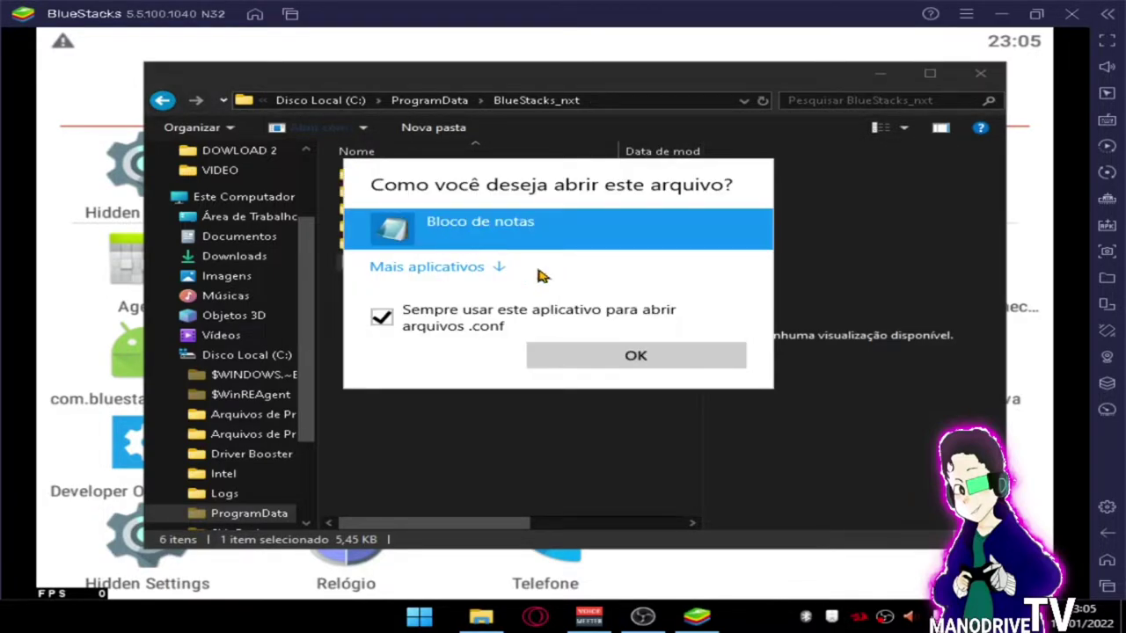
click(661, 357)
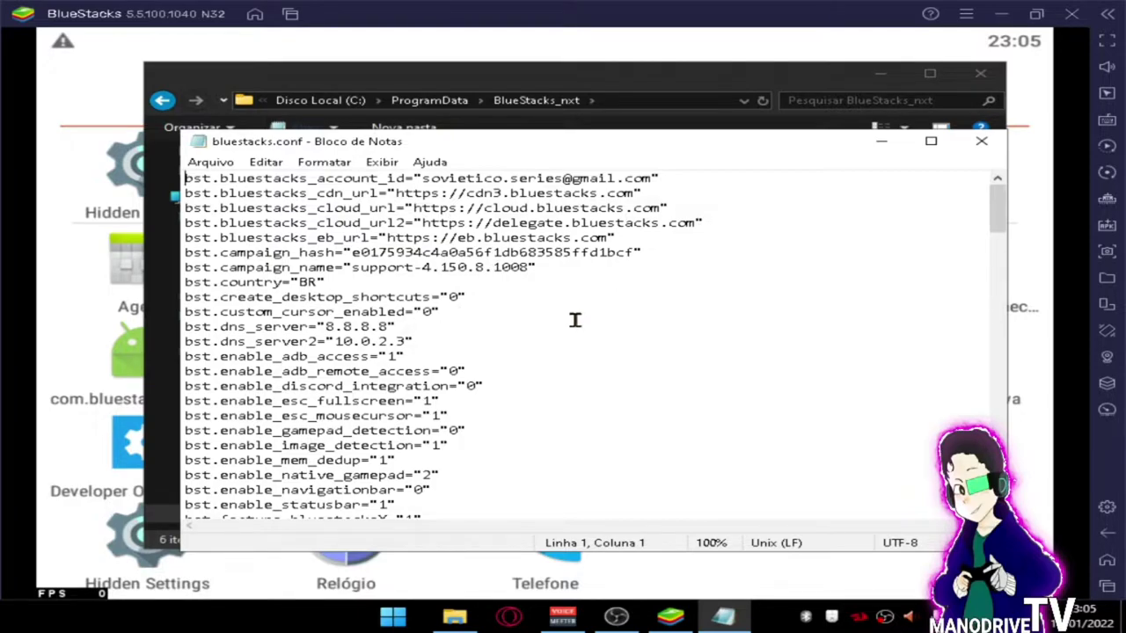
Find the bst.instance.Nougat32.enable_root_access line in bluestacks.conf, highlight the setting and place the cursor at its value
scroll(575, 320, down, 2)
scroll(575, 320, down, 4)
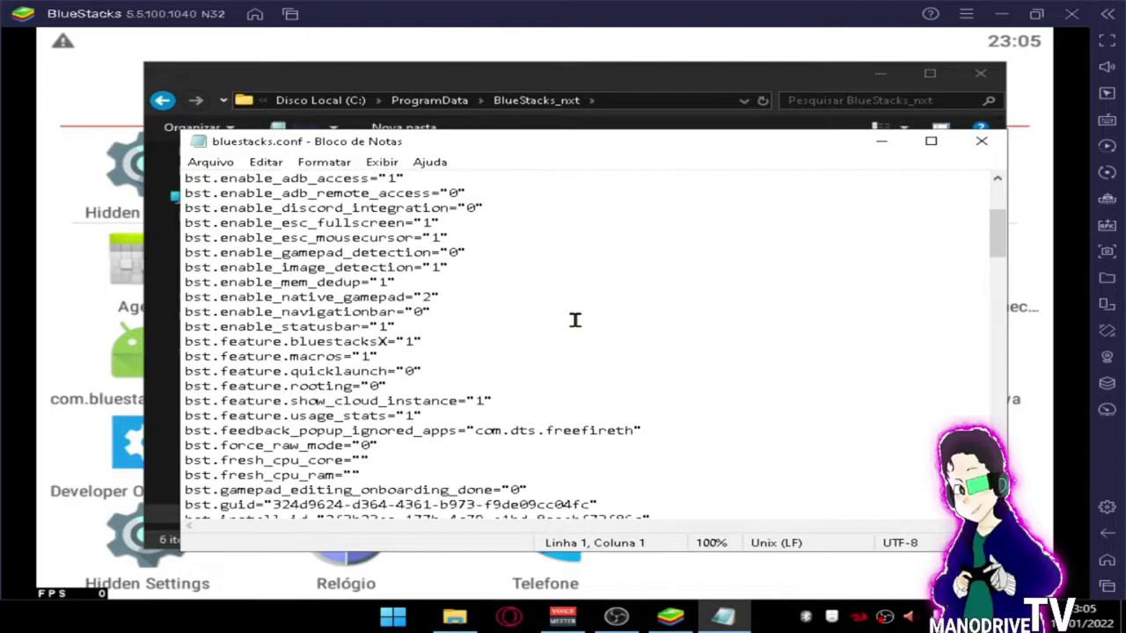
scroll(575, 321, down, 1)
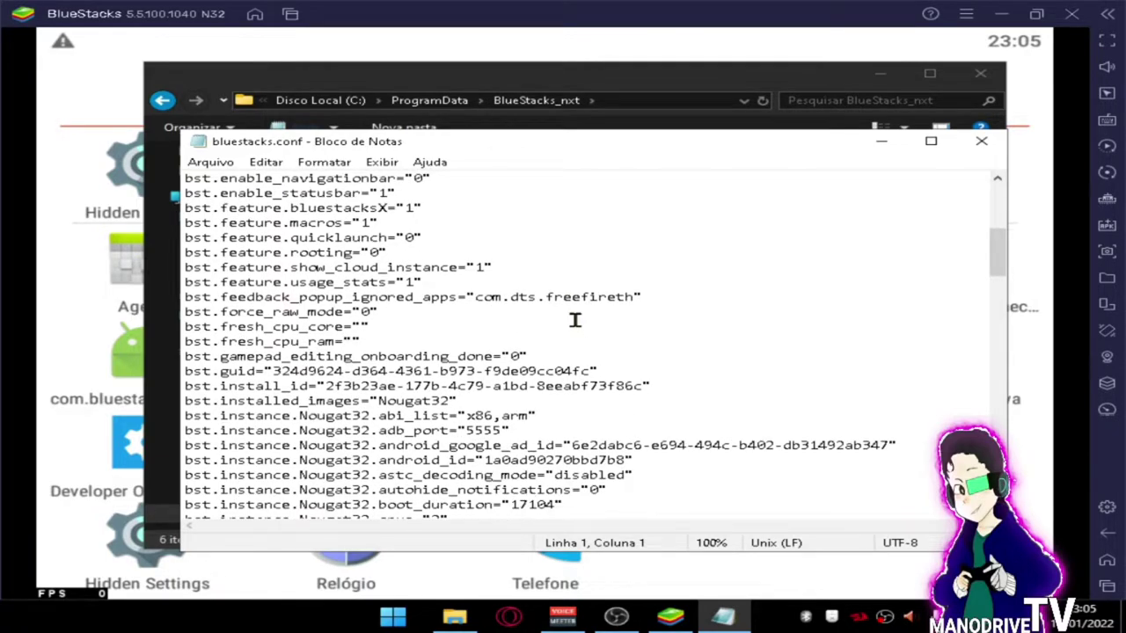
scroll(575, 320, down, 1)
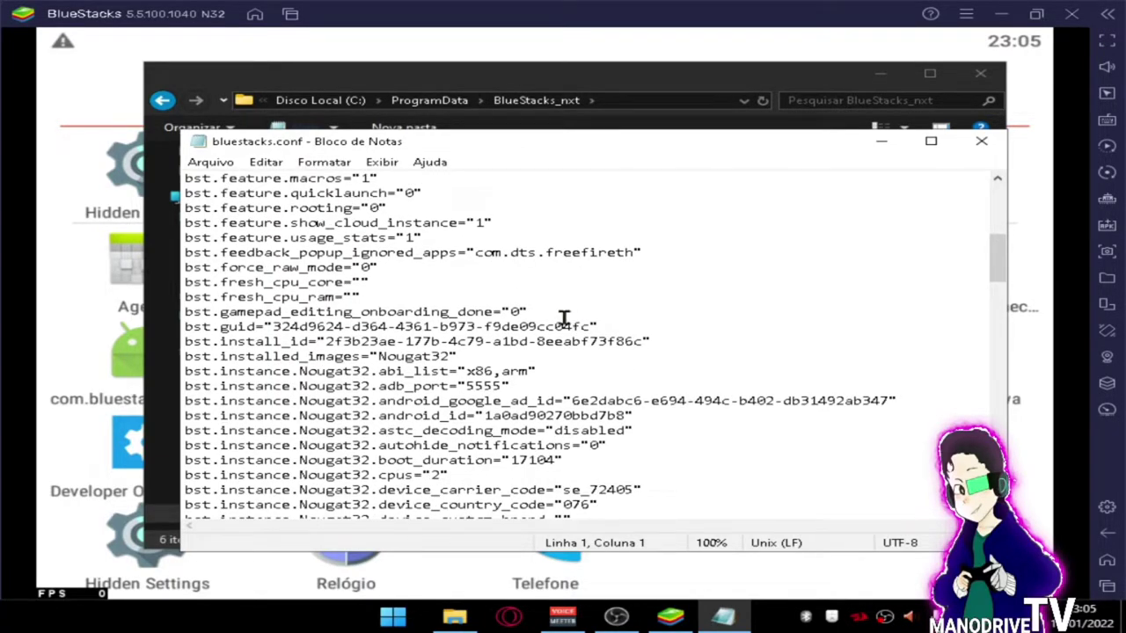
scroll(564, 318, down, 4)
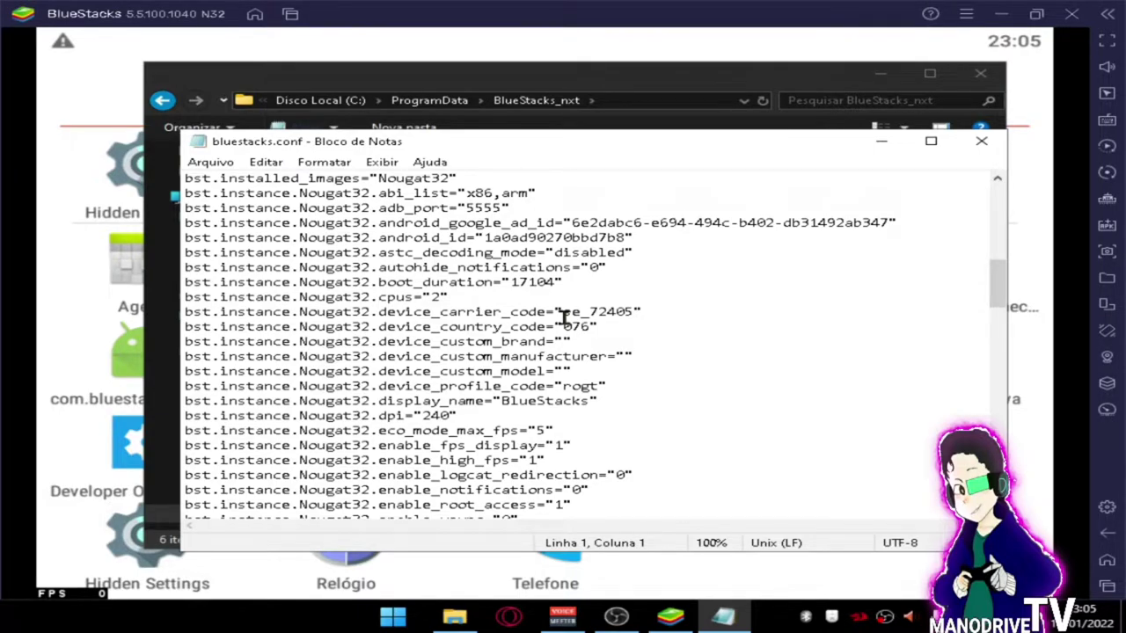
scroll(564, 319, down, 1)
scroll(564, 318, down, 1)
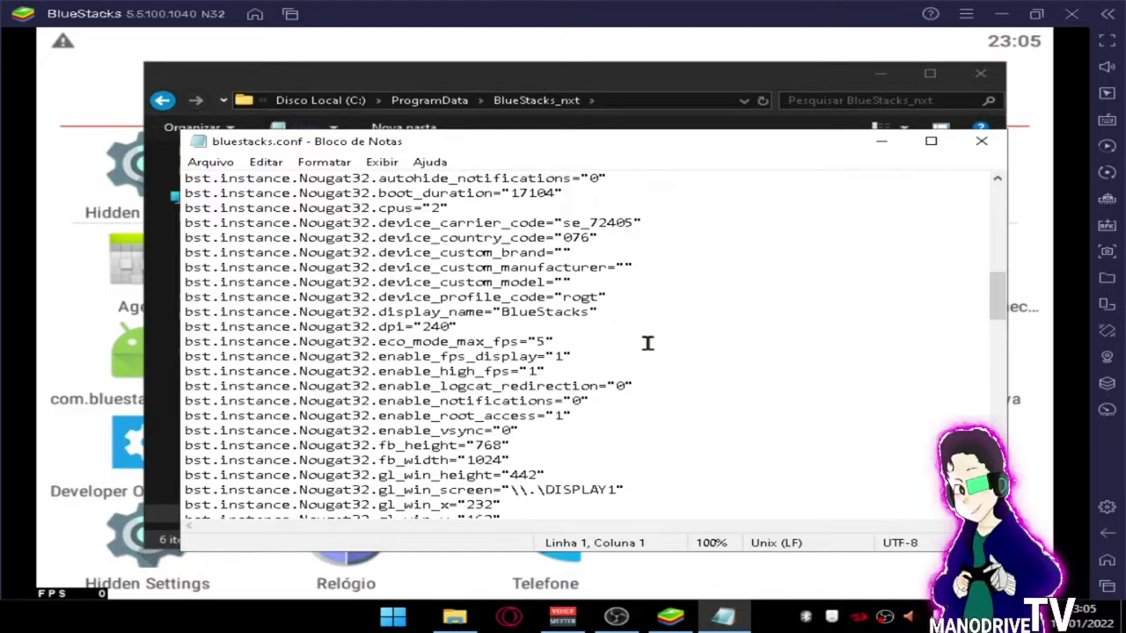
drag(568, 417, 370, 413)
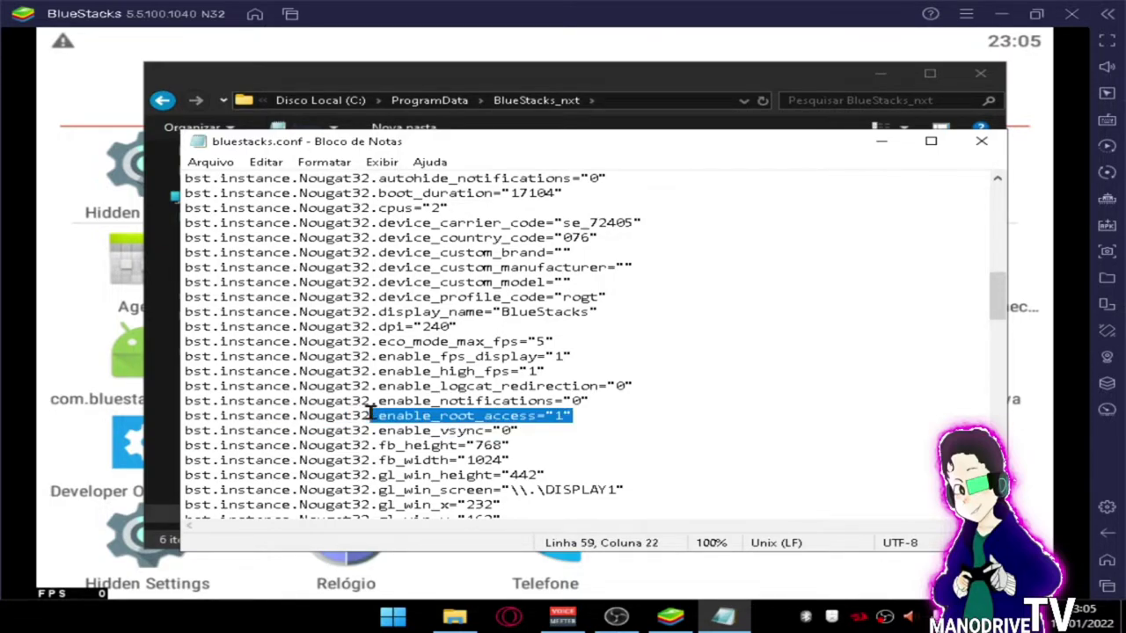
click(563, 413)
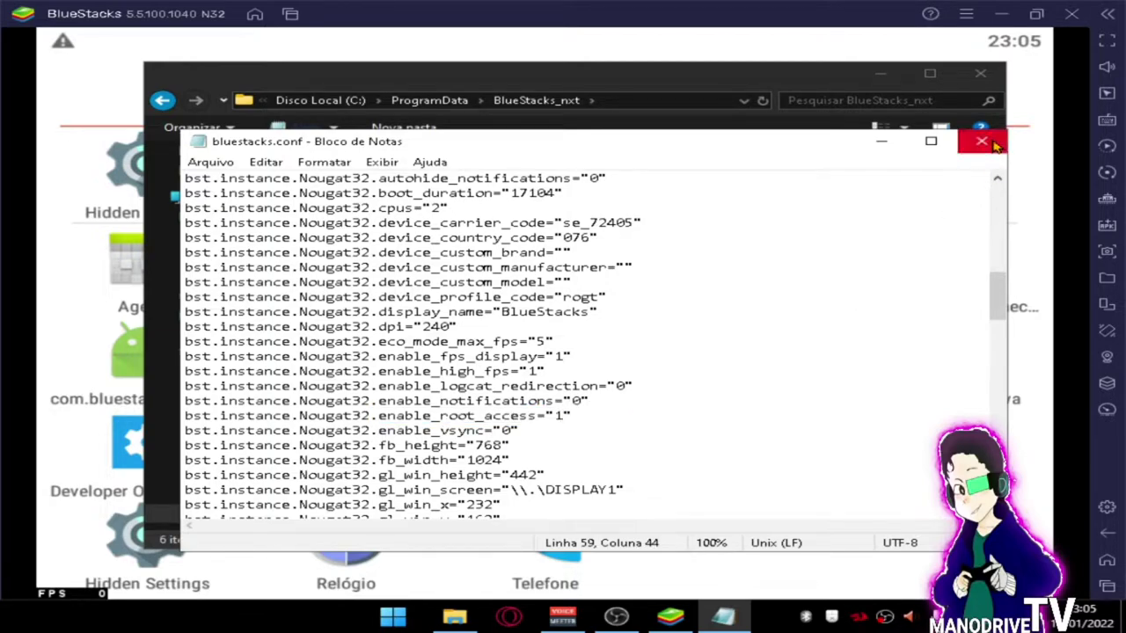
Save bluestacks.conf and close it
click(210, 162)
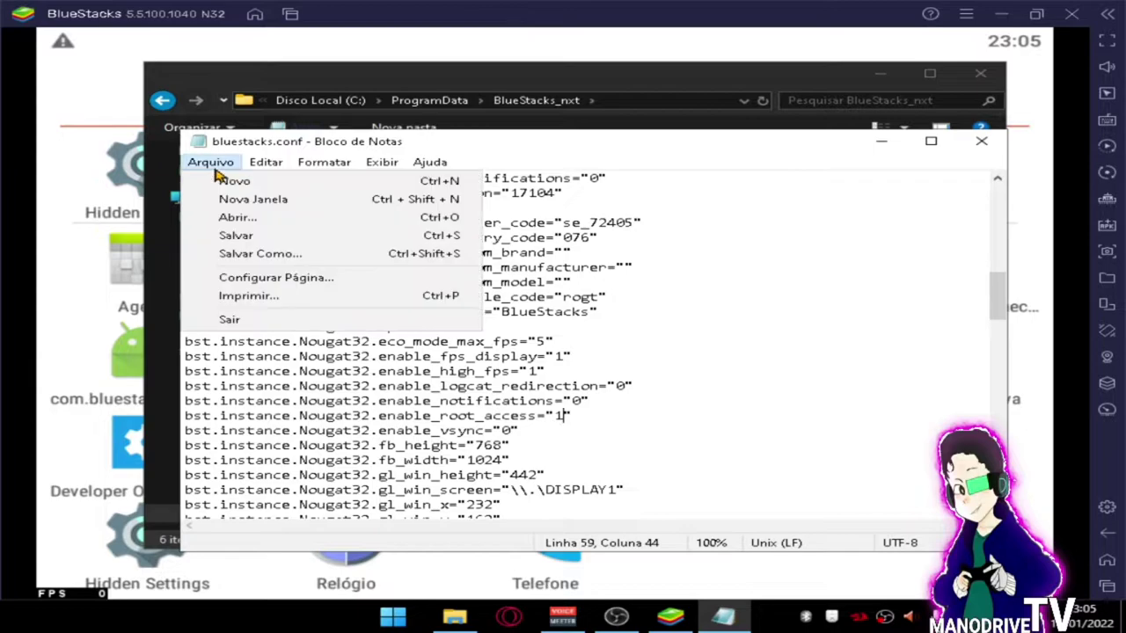
click(241, 235)
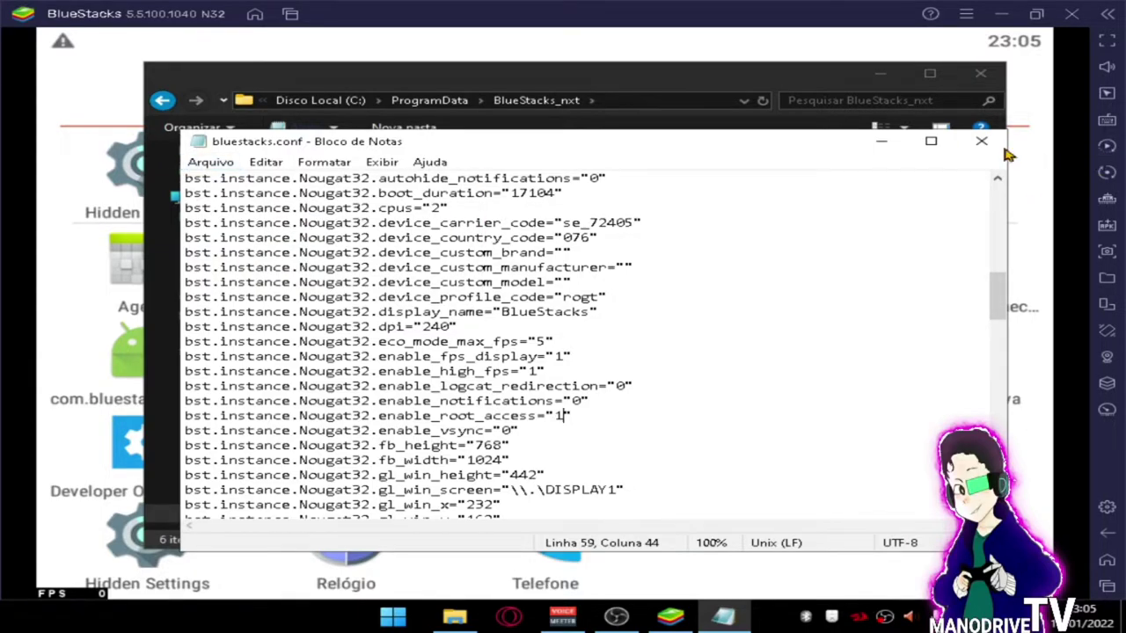
click(983, 142)
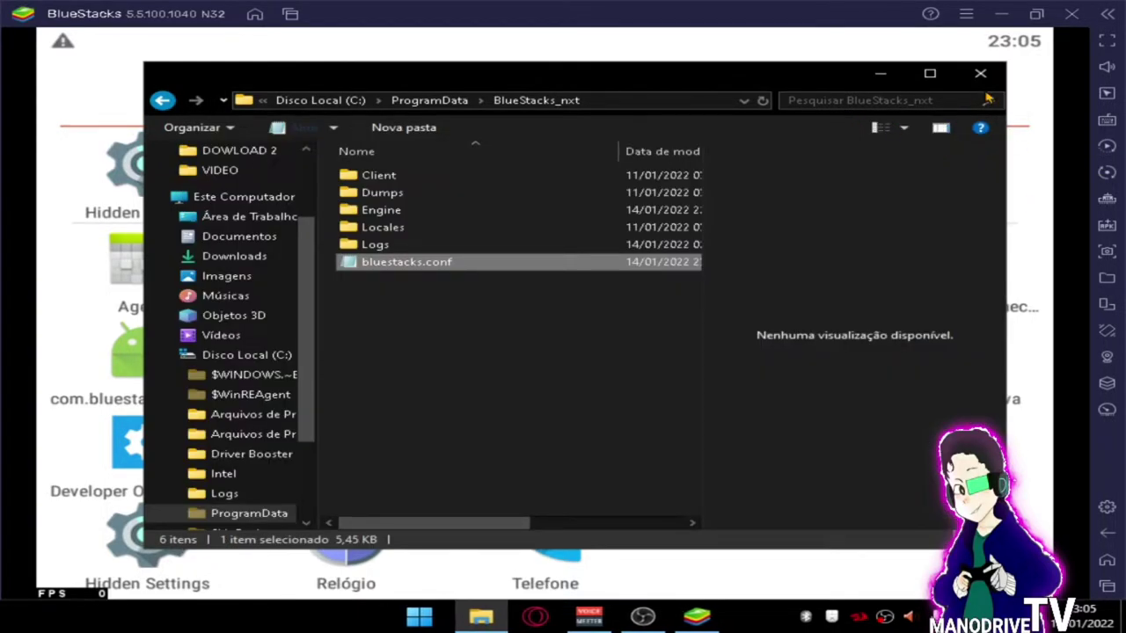
Go to the BSTweaker6 folder inside DOWLOAD 2 and launch BlueStacksTweaker.exe
click(236, 375)
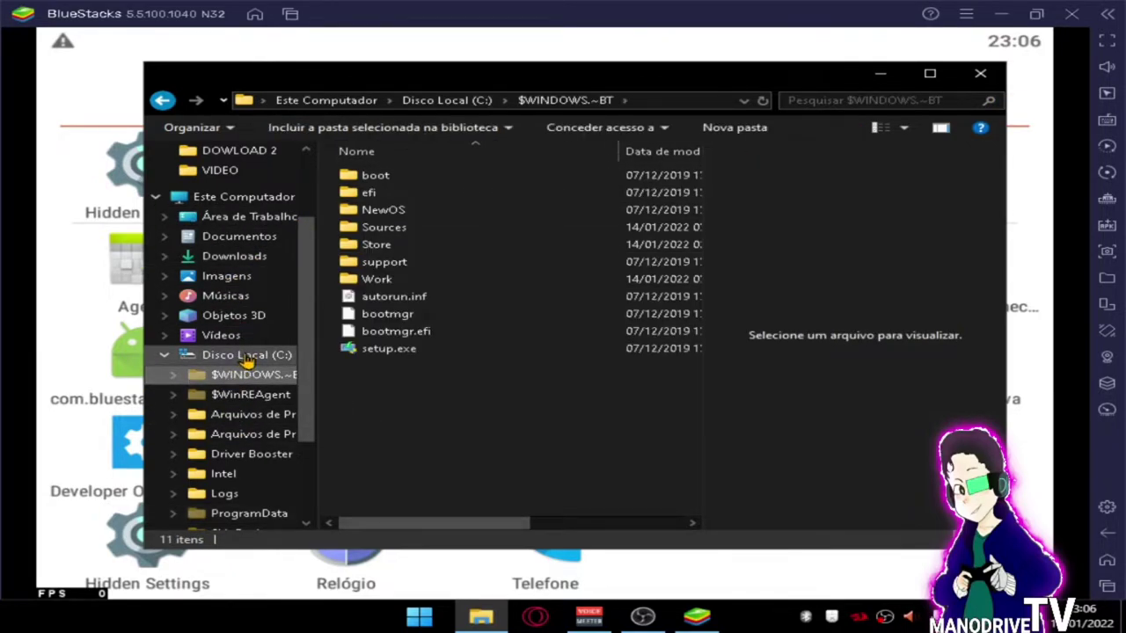
click(246, 357)
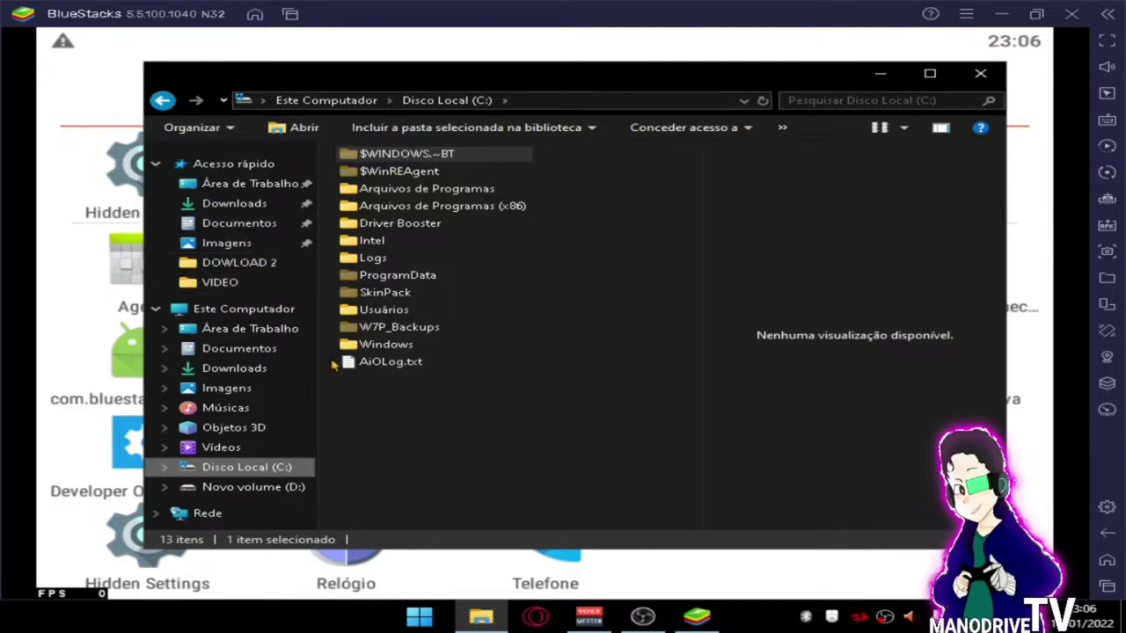
click(273, 269)
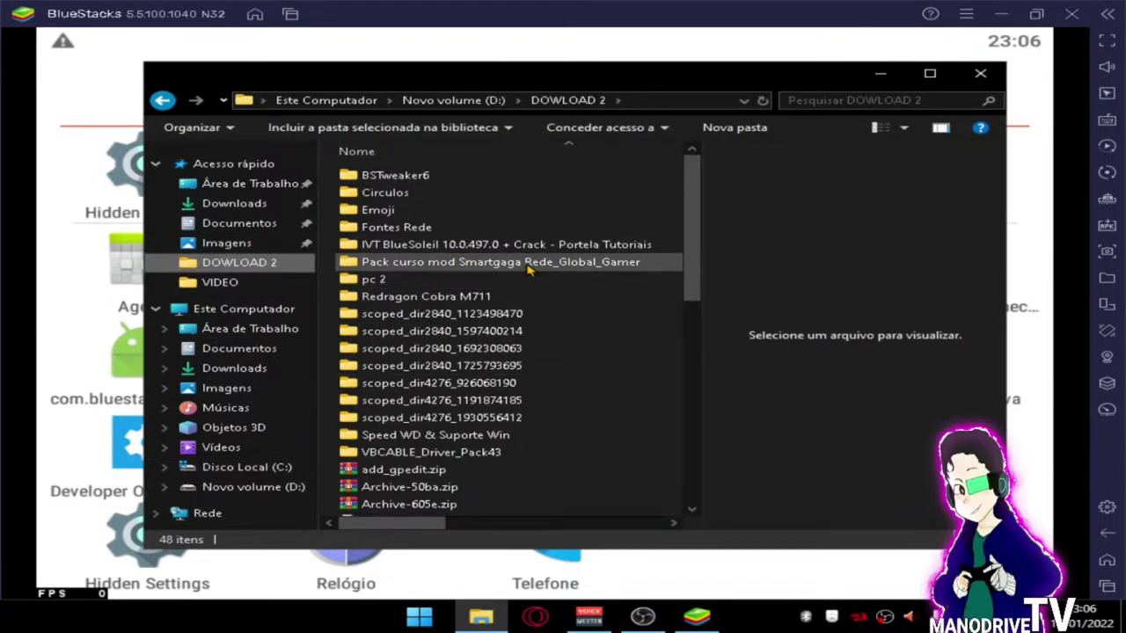
click(409, 175)
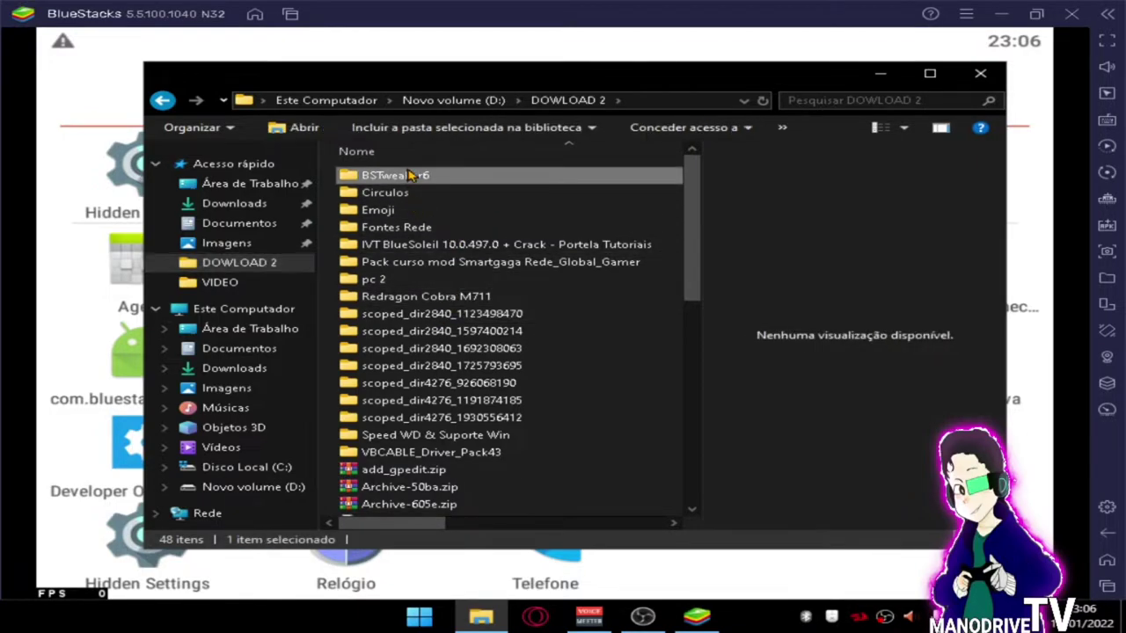
double_click(490, 181)
click(455, 248)
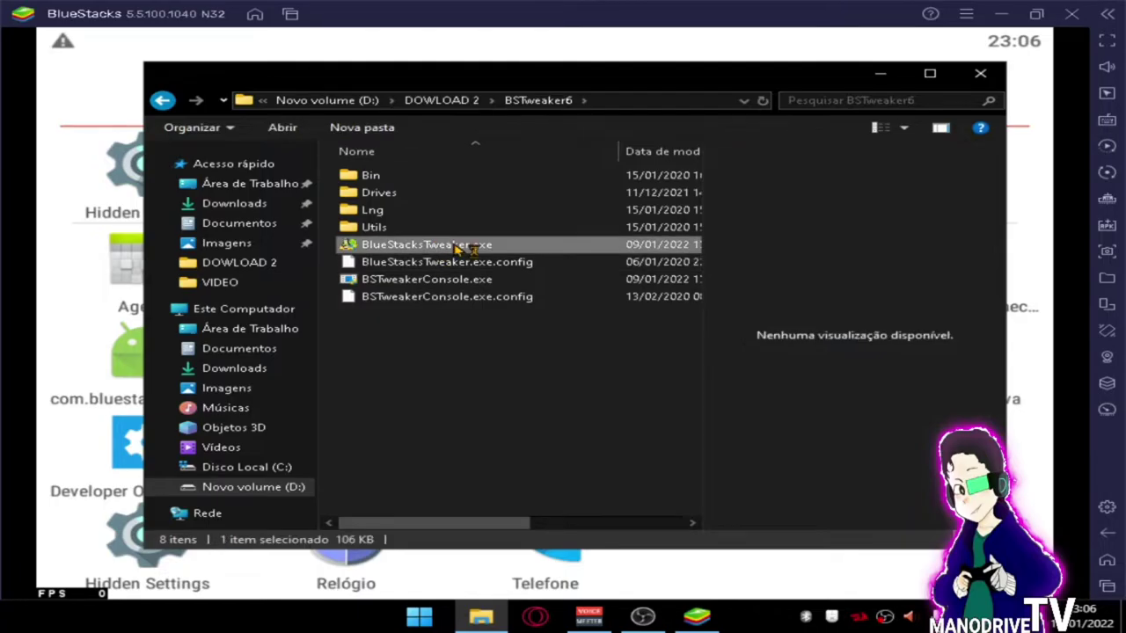
double_click(455, 247)
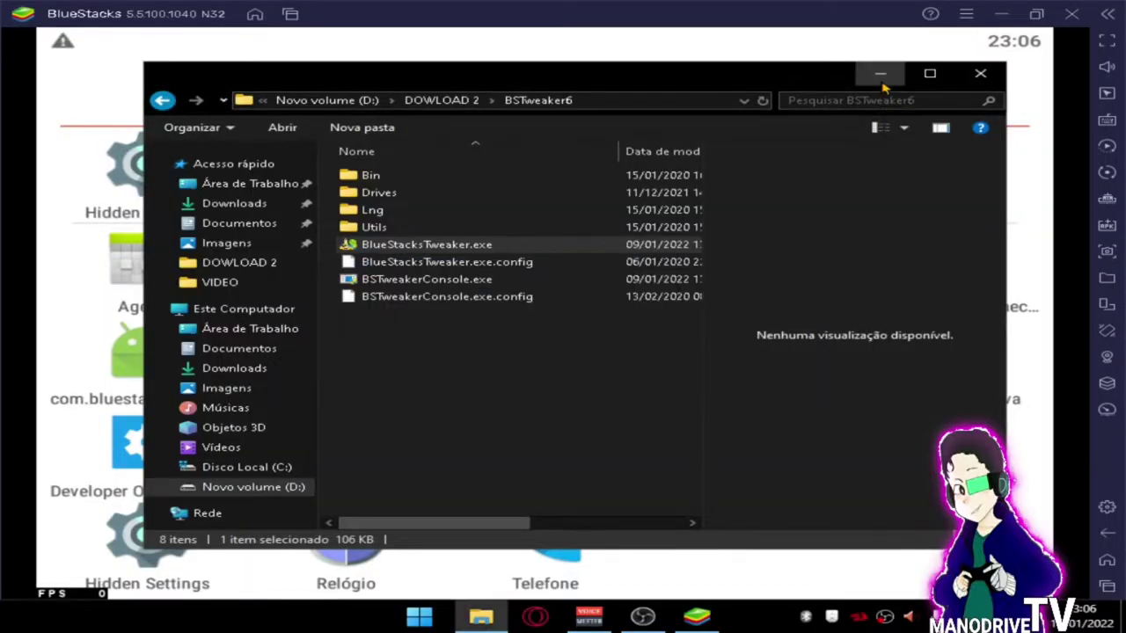
Minimize the BSTweaker6 folder and BlueStacks windows and close BlueStacks Tweaker
click(879, 72)
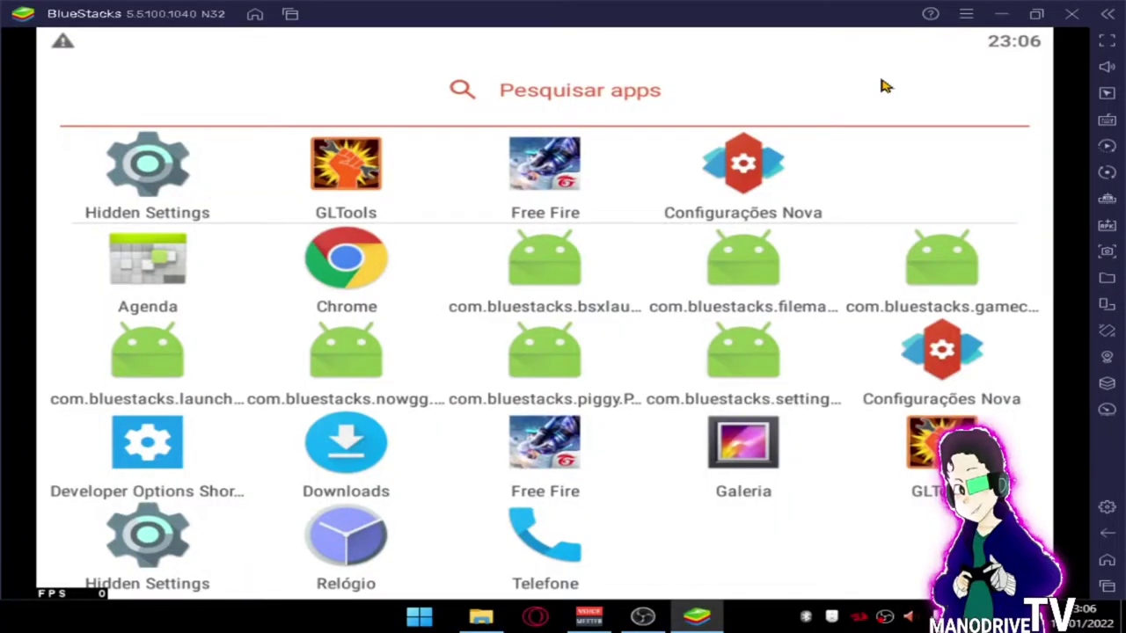
click(1001, 14)
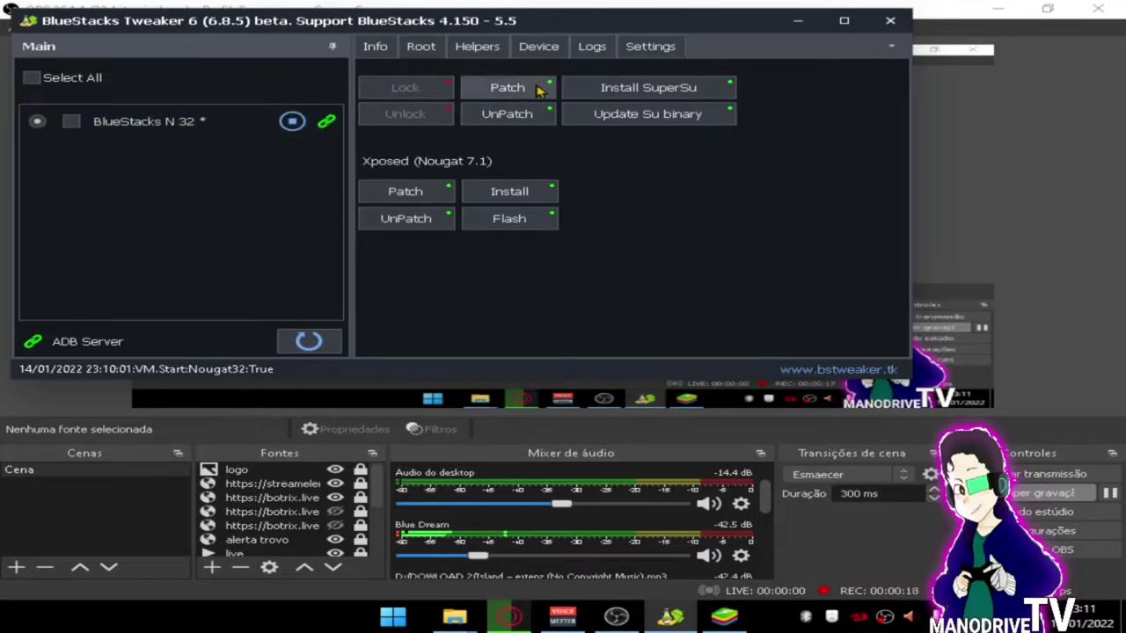
click(891, 18)
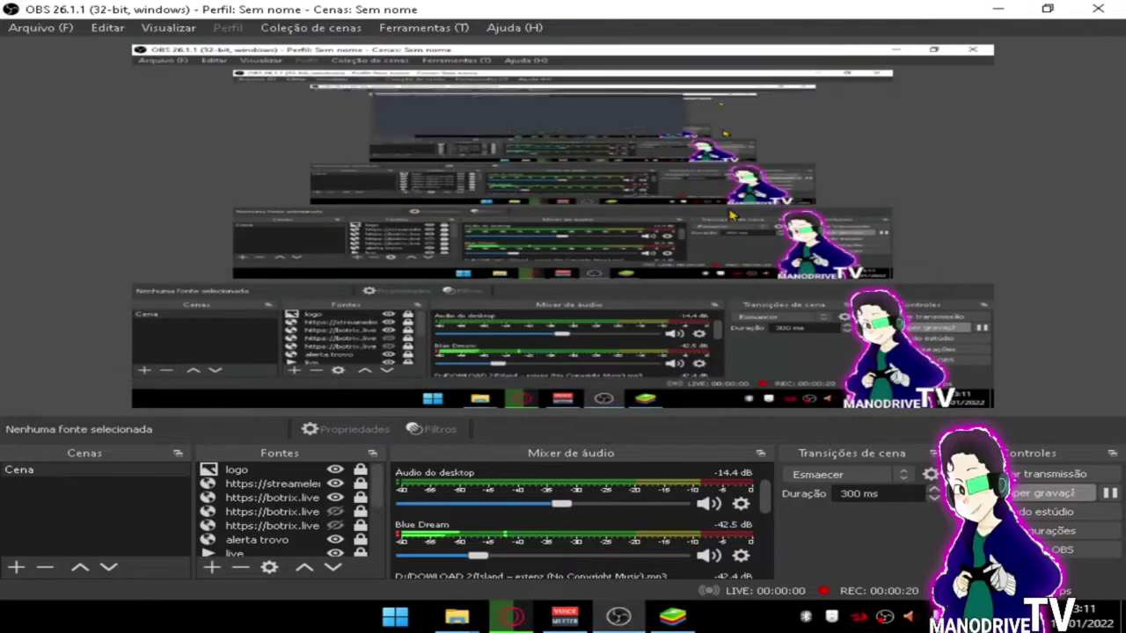
Switch to BlueStacks with OBS minimized and open GLTools from Nova Launcher's app list
click(696, 615)
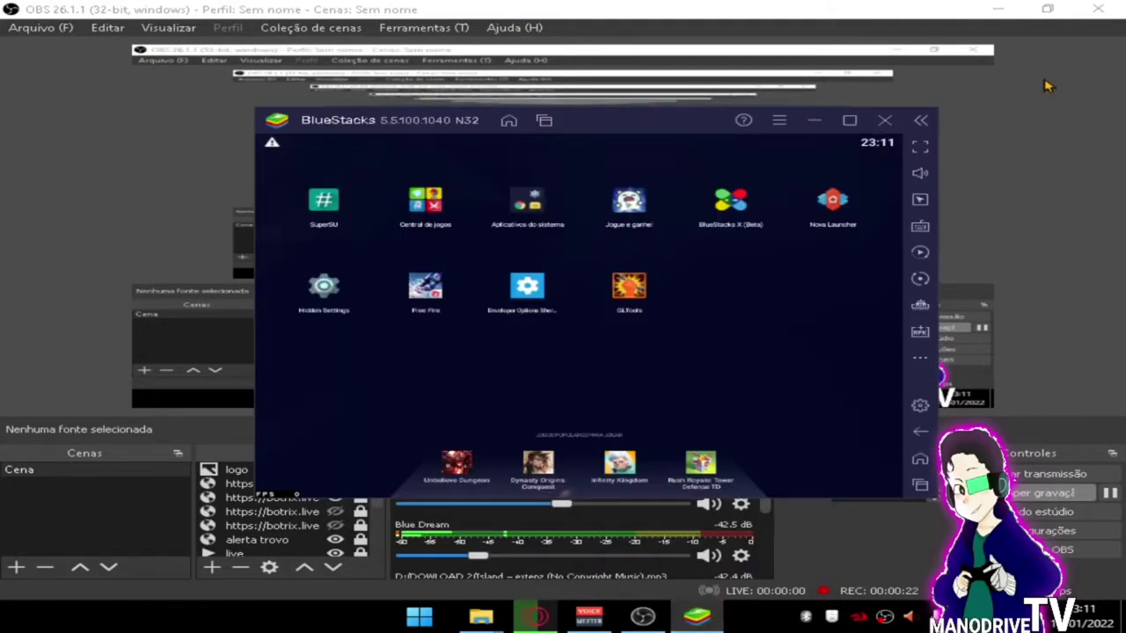
click(998, 8)
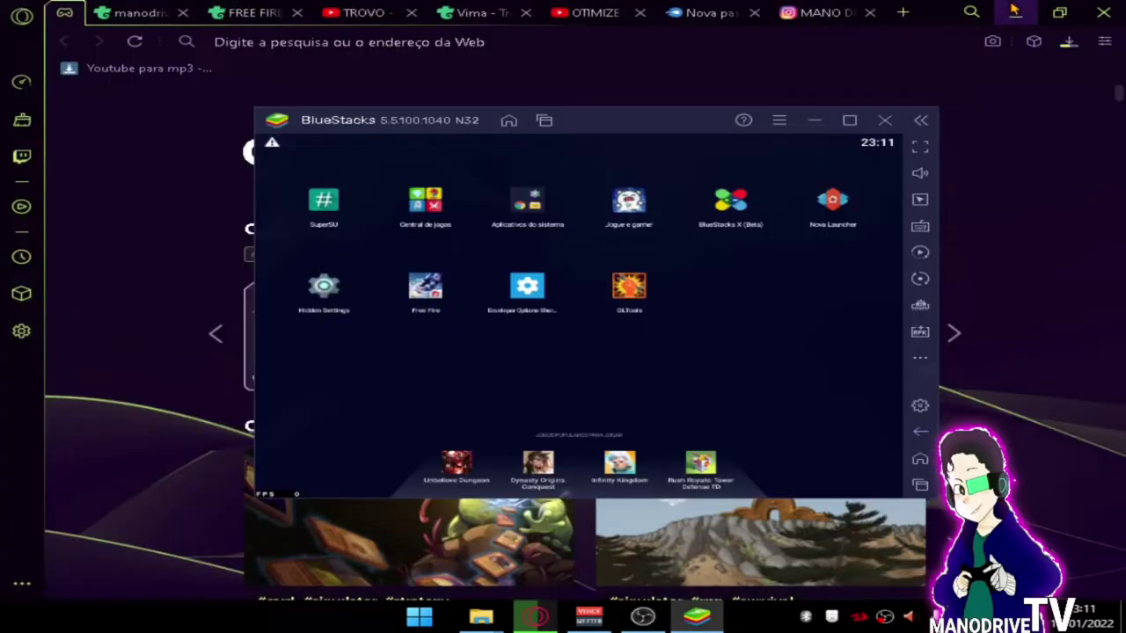
click(827, 204)
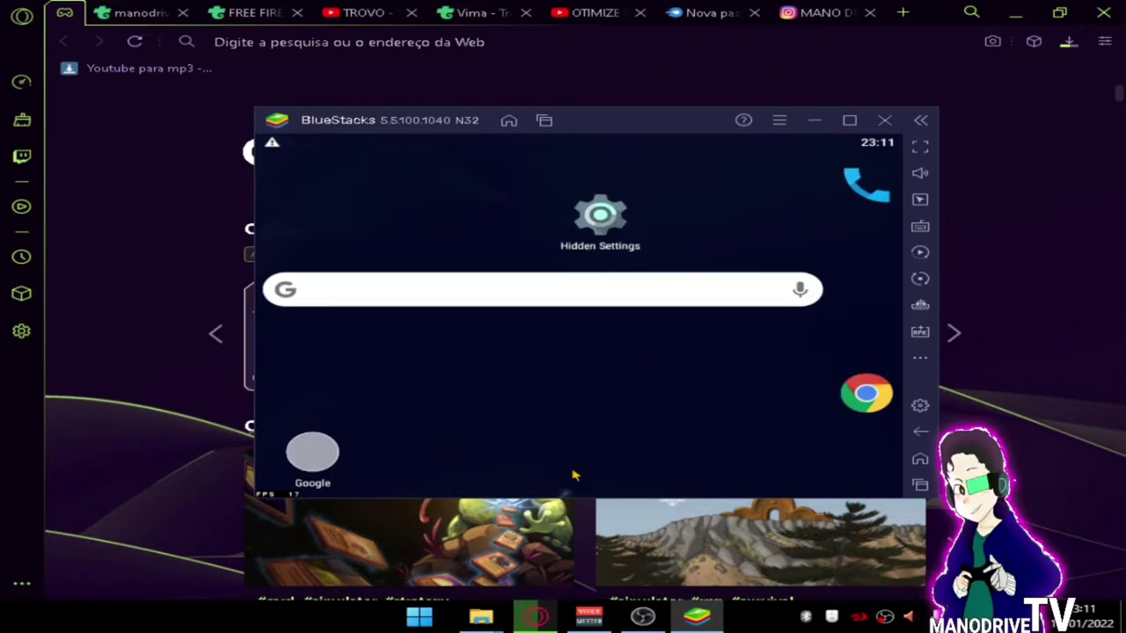
drag(592, 345, 645, 291)
click(740, 290)
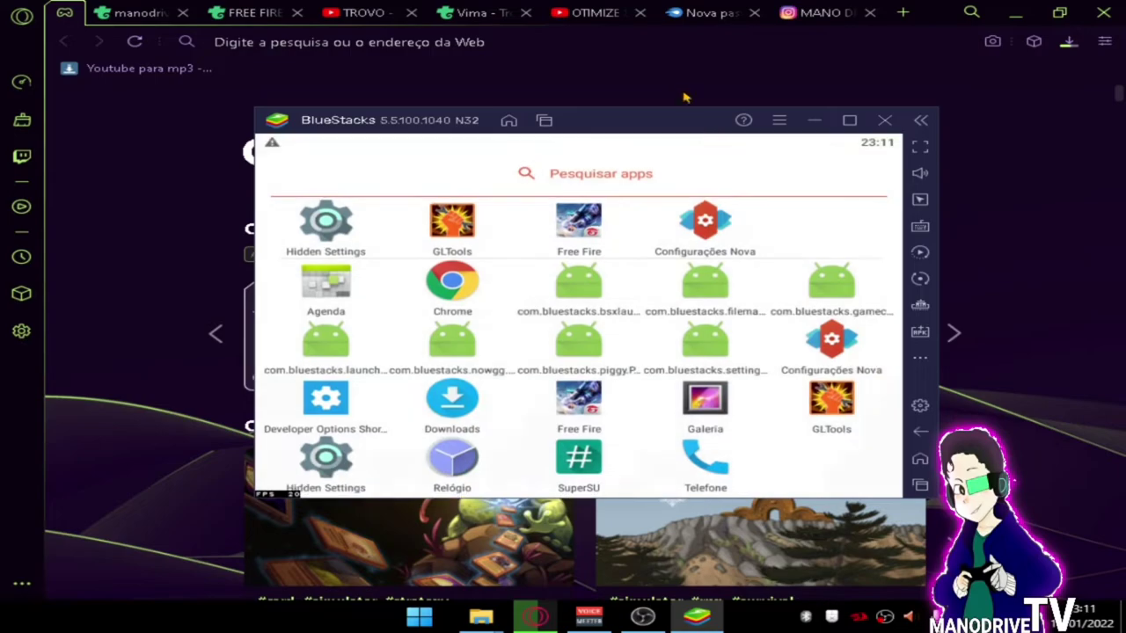
click(832, 402)
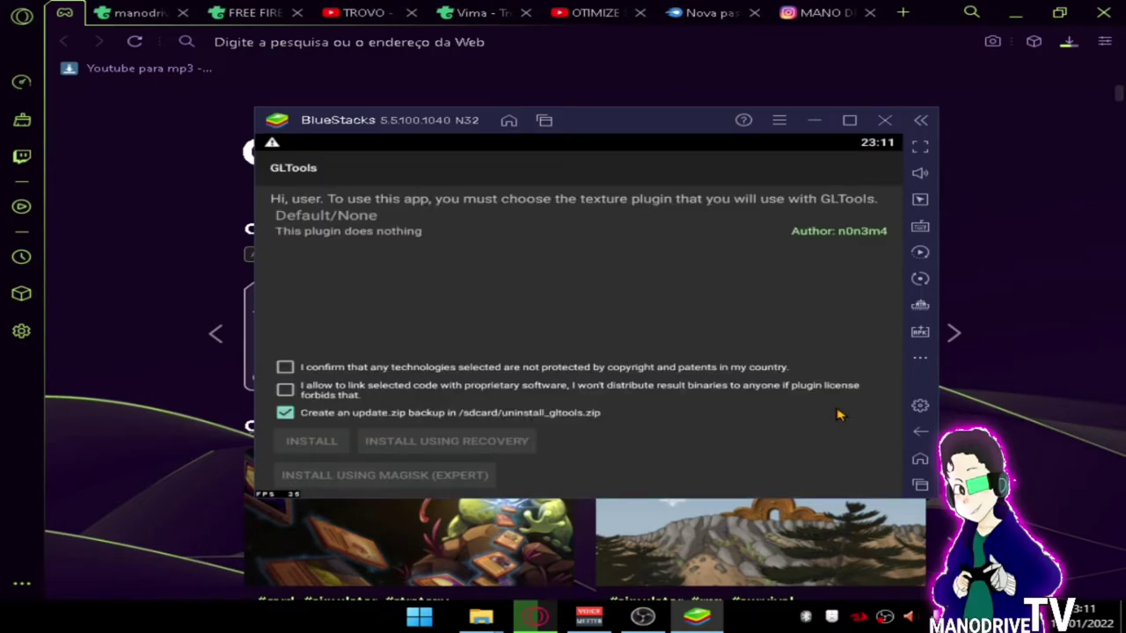
Accept both GLTools agreements, keep the update.zip backup option enabled and start the installation
click(290, 392)
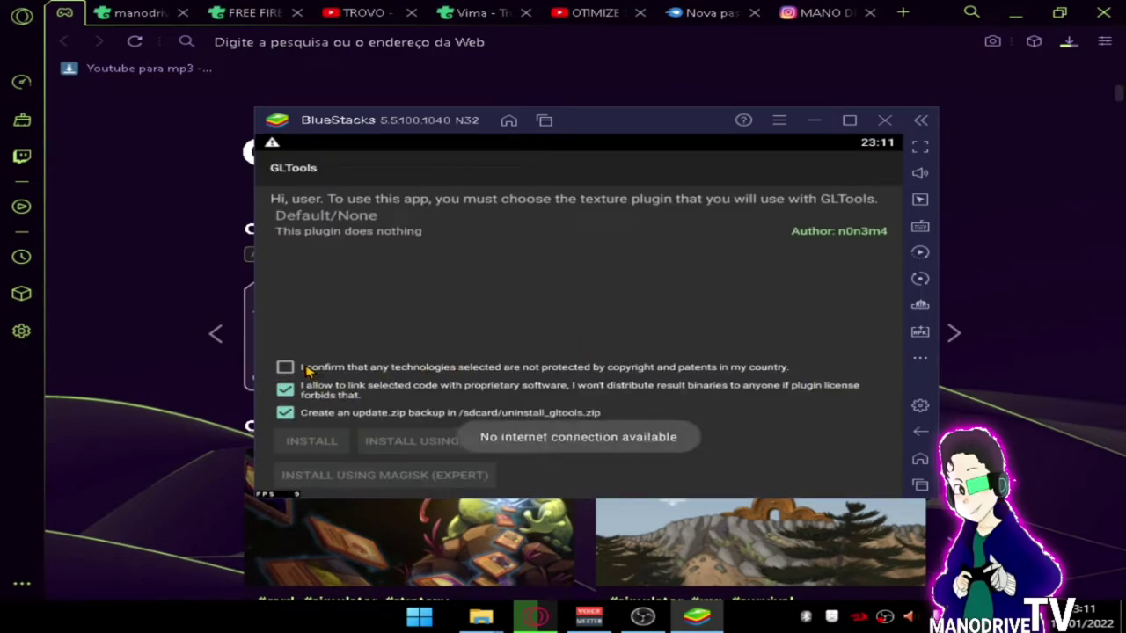
click(307, 370)
click(331, 445)
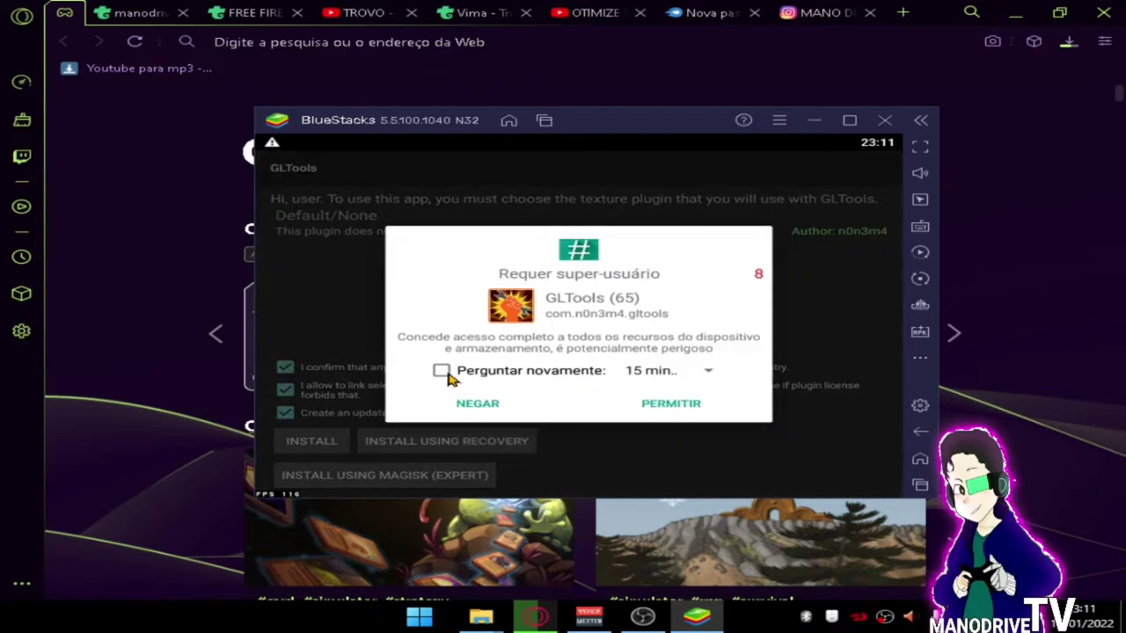
Grant GLTools super-user access with Perguntar novamente unticked
click(659, 404)
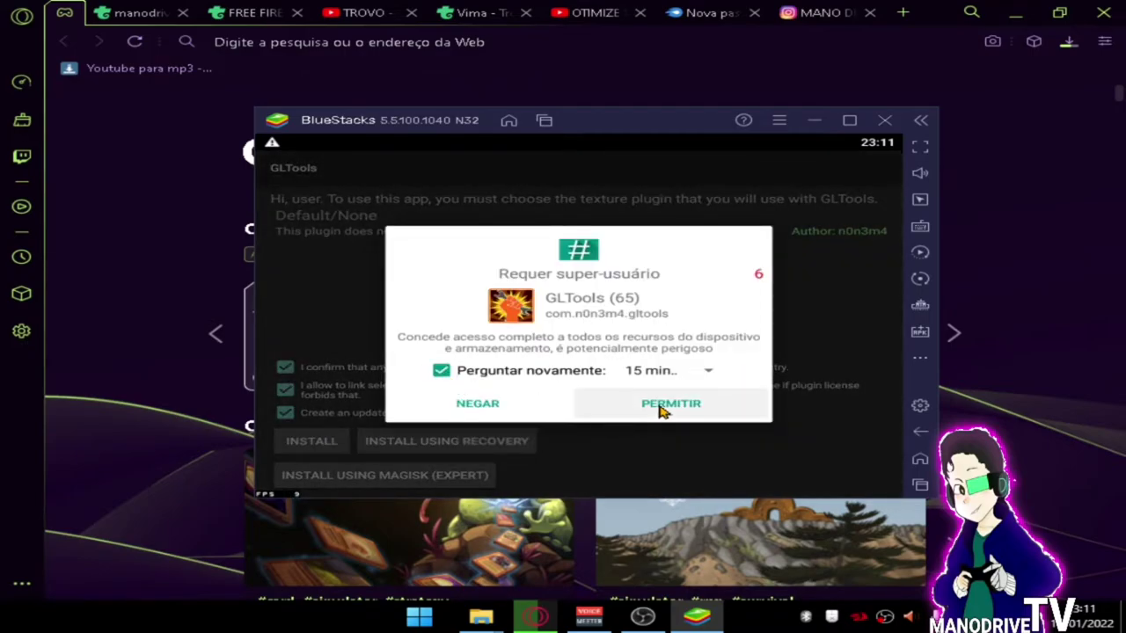
click(458, 374)
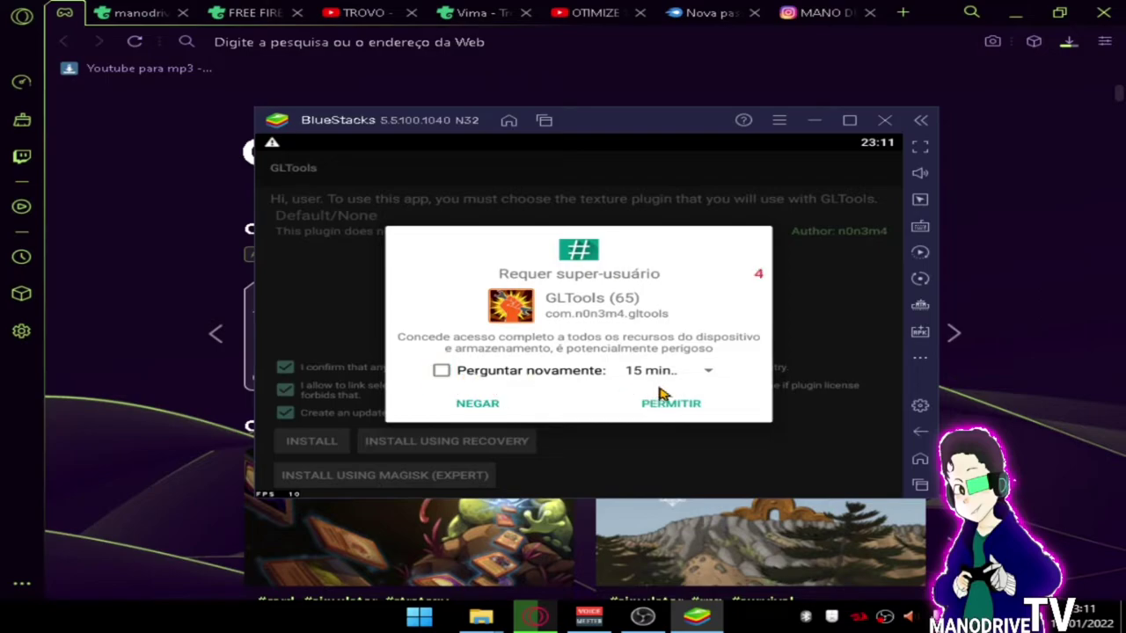
click(686, 406)
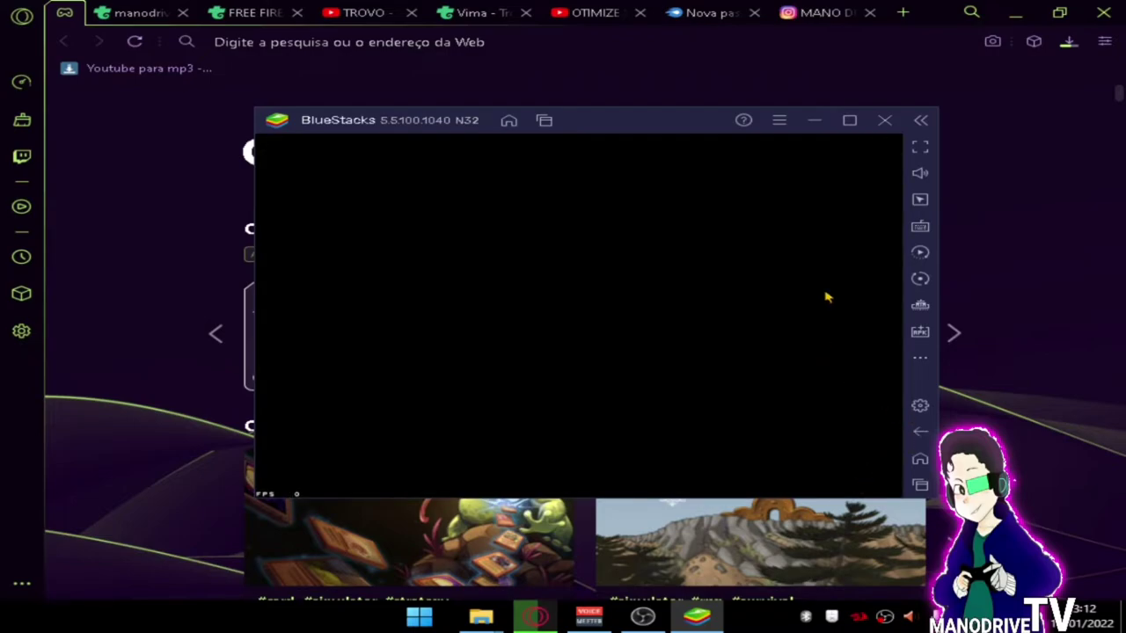
Minimize the browser and reopen GLTools from Nova Launcher's app list in the restarted BlueStacks
click(1014, 12)
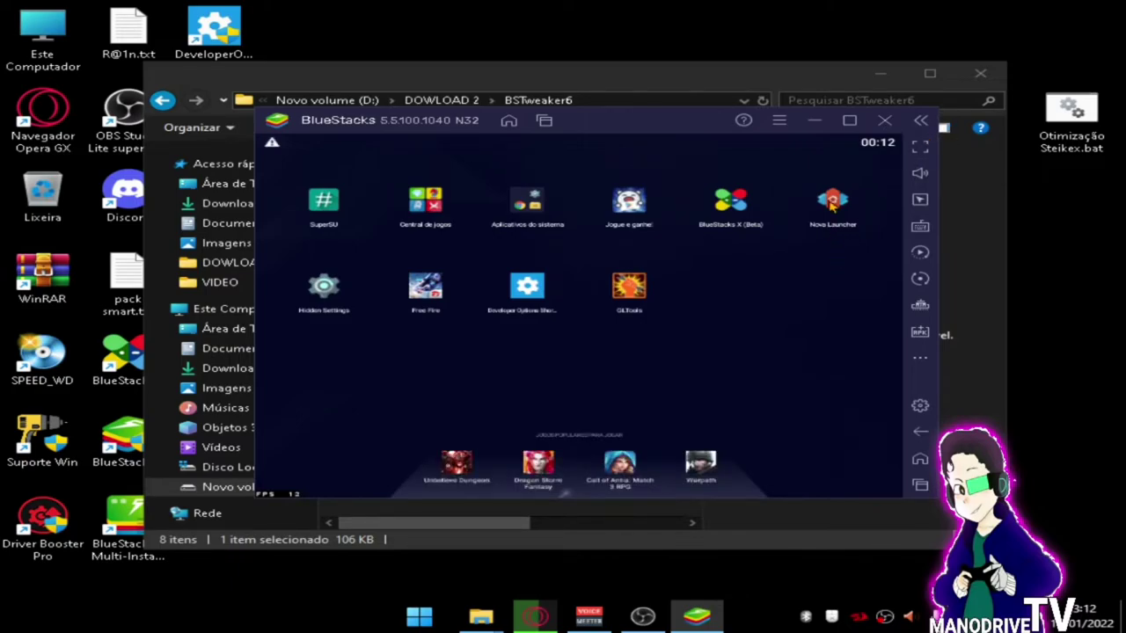
click(832, 203)
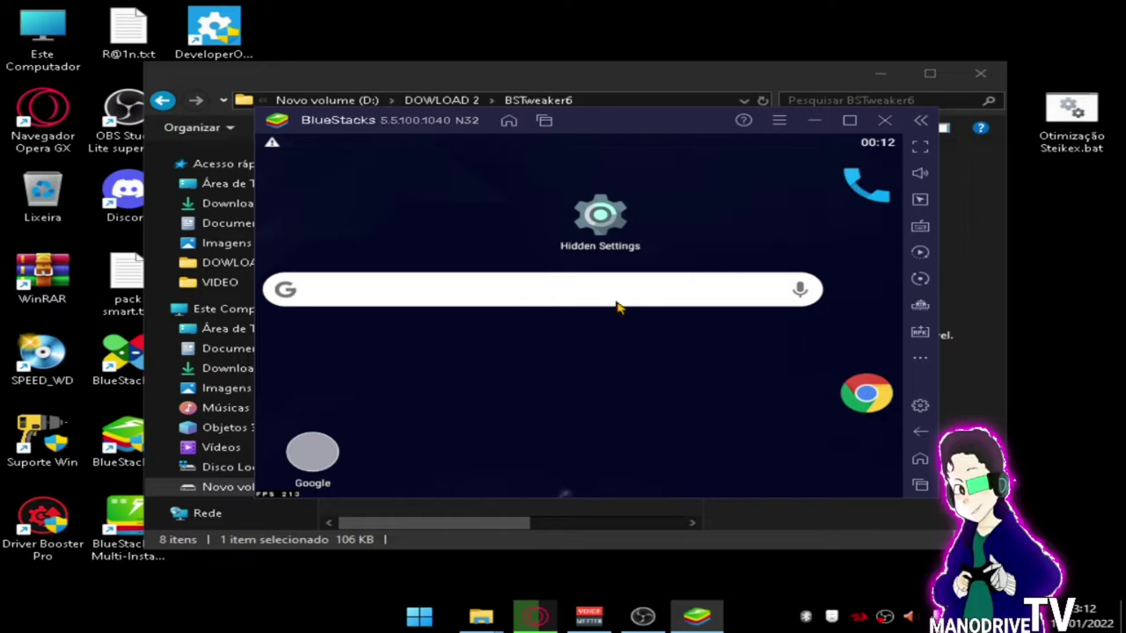
drag(580, 497, 699, 110)
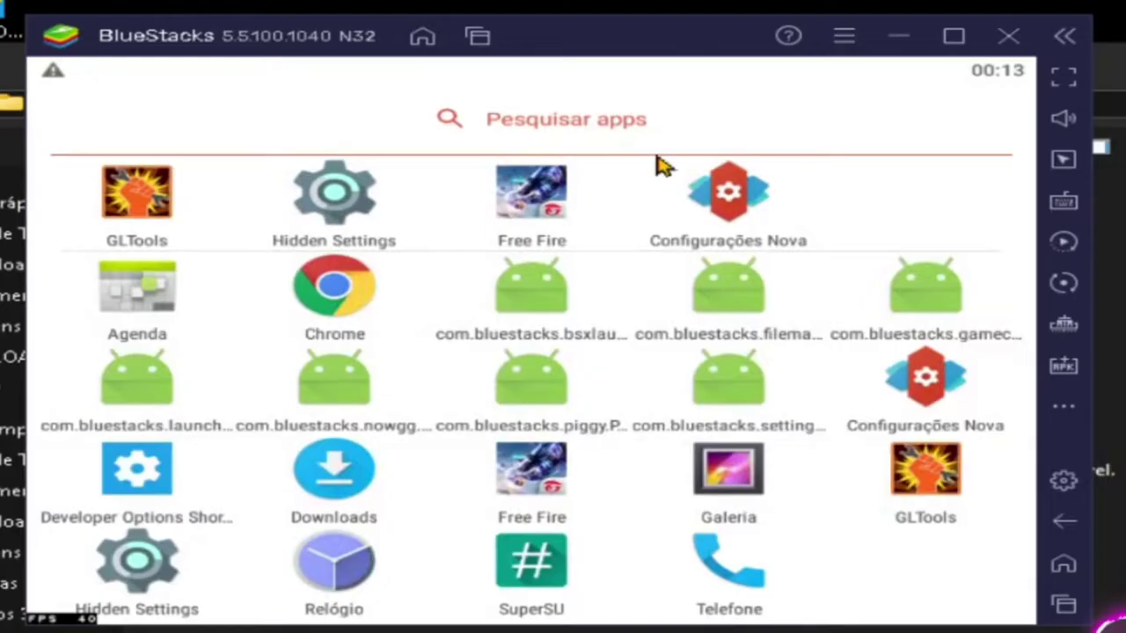
drag(661, 202, 824, 475)
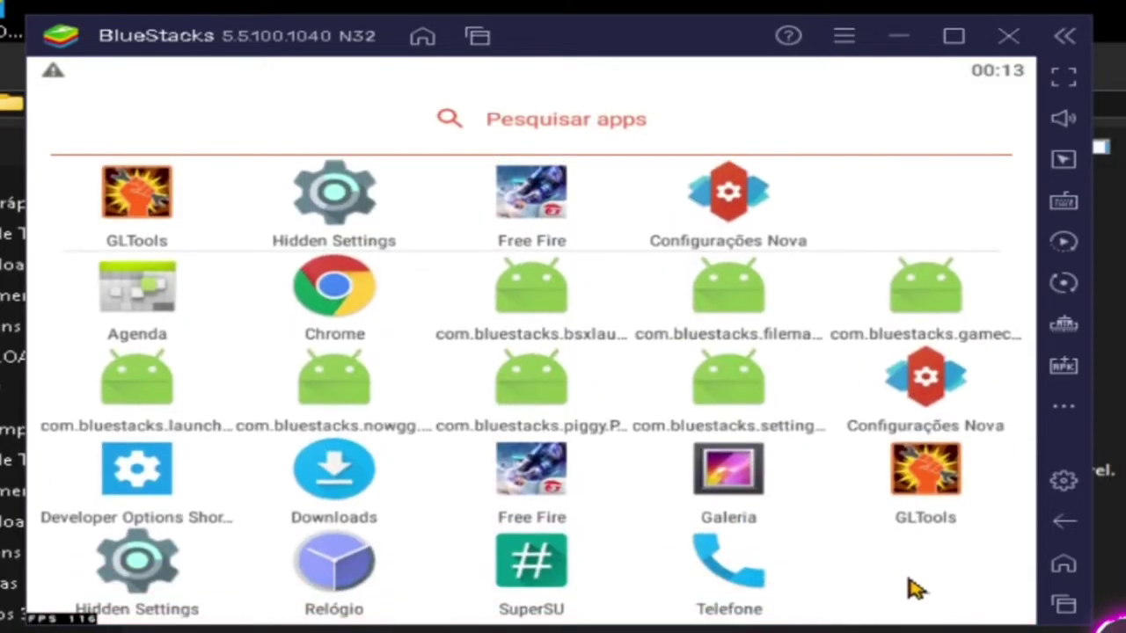
click(935, 477)
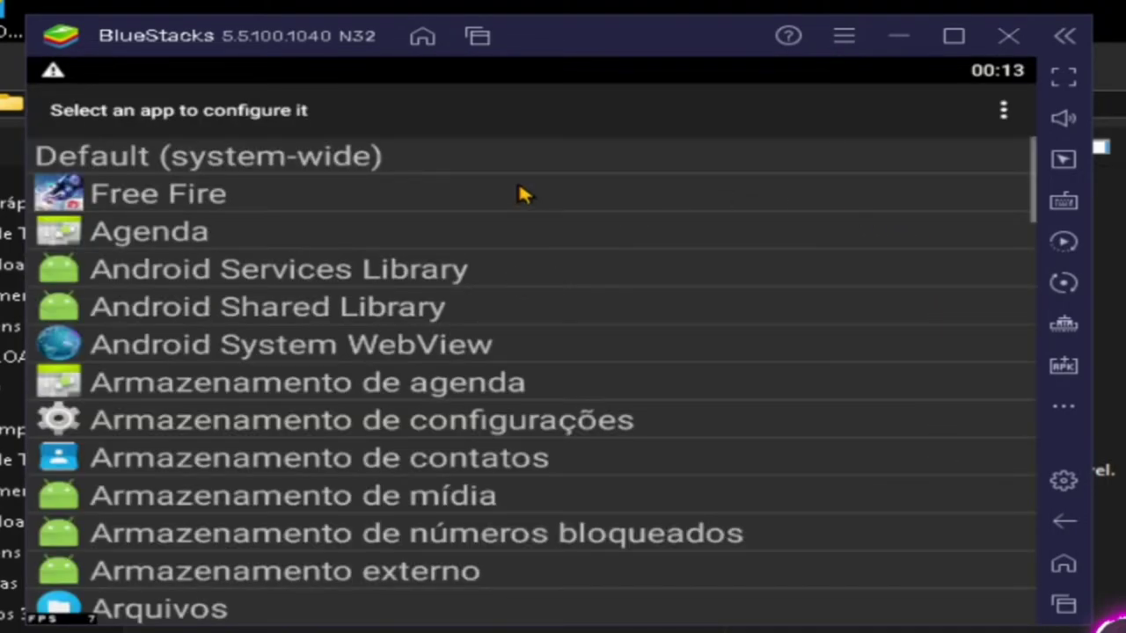
Open Free Fire's configuration in GLTools and leave Enable custom settings for this app ticked
click(180, 203)
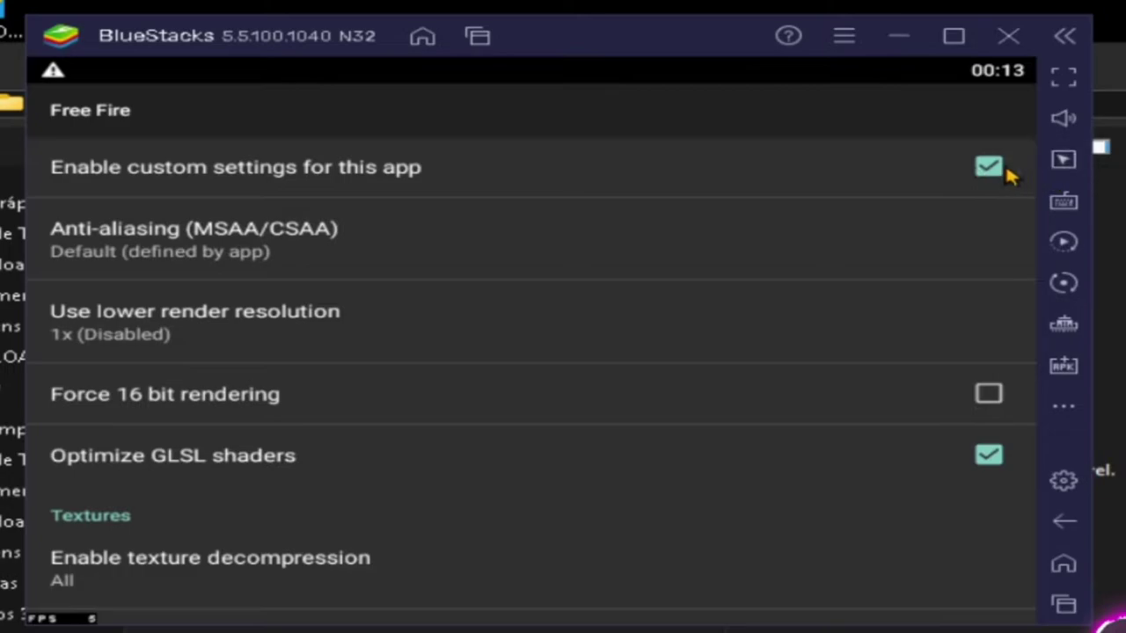
click(1008, 173)
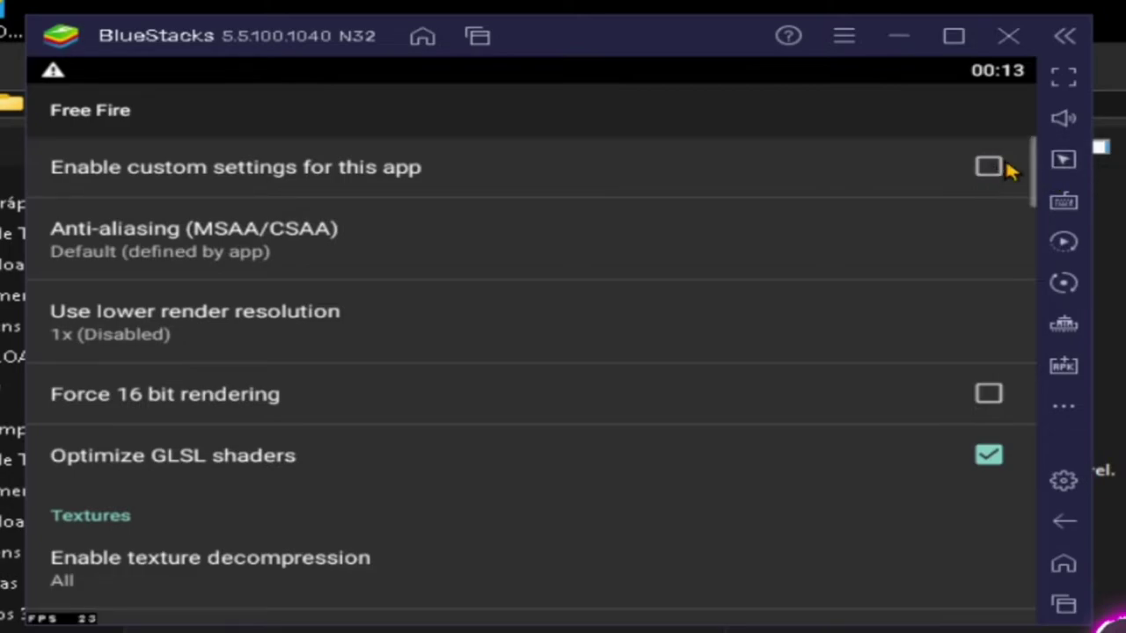
click(1009, 169)
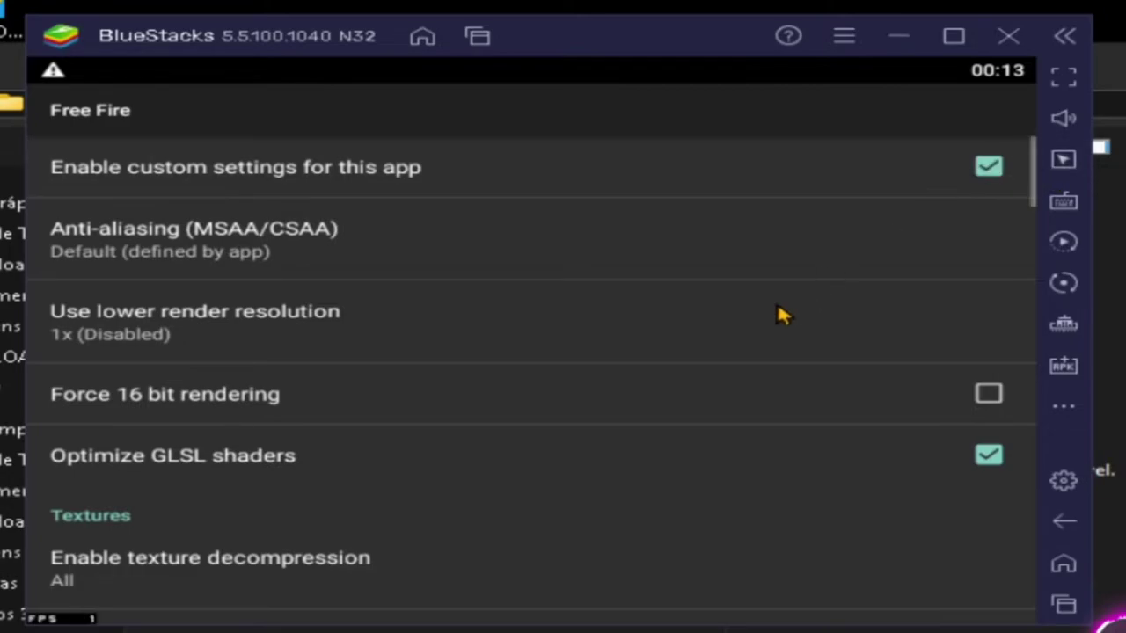
Review Free Fire's texture decompression, texture recompression and Downscale textures options, keeping their current selections
drag(663, 417, 663, 393)
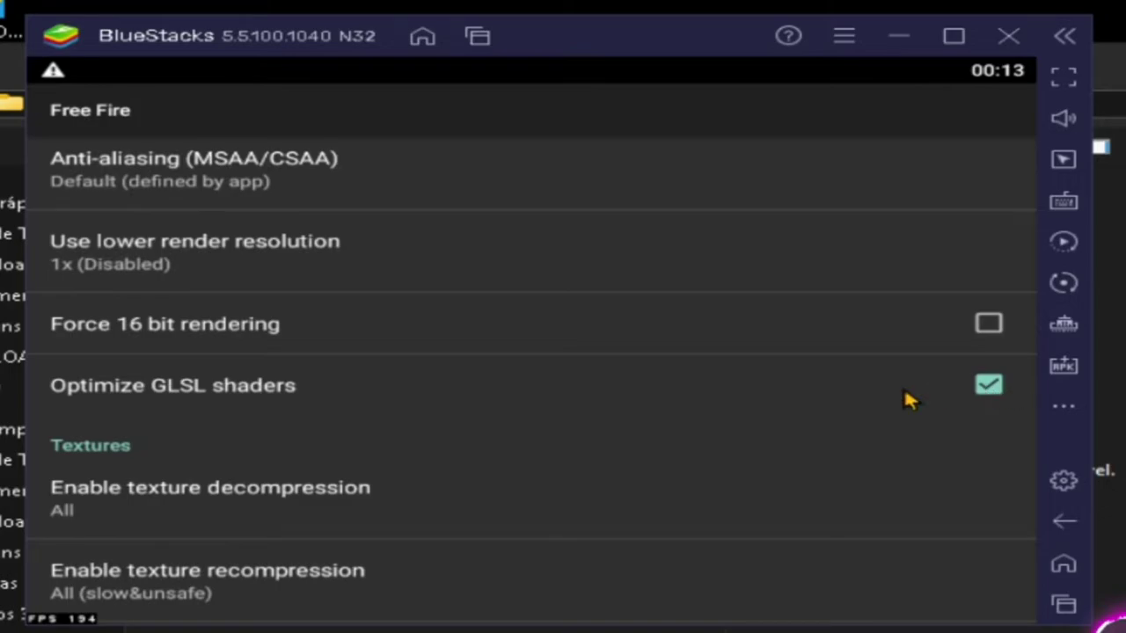
scroll(554, 440, down, 4)
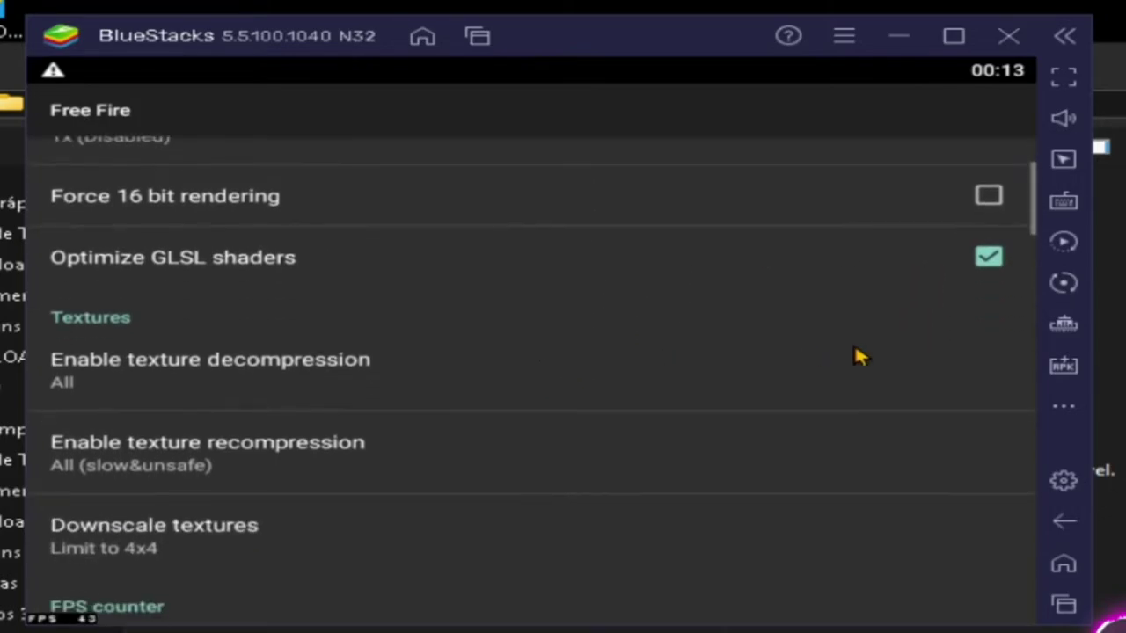
scroll(551, 492, down, 1)
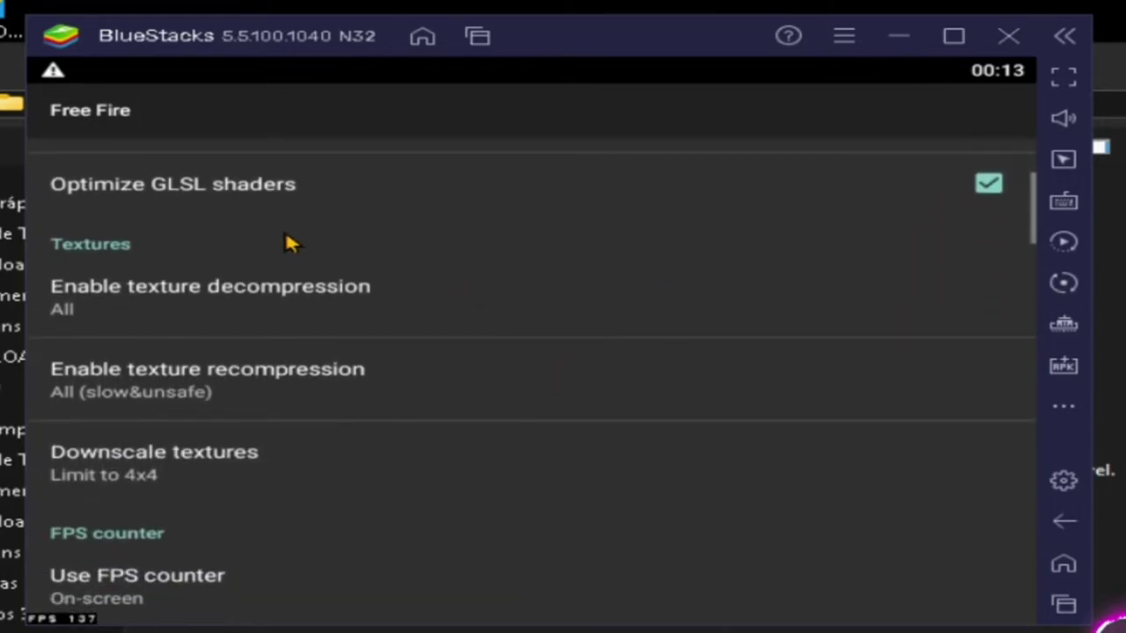
click(252, 326)
click(509, 568)
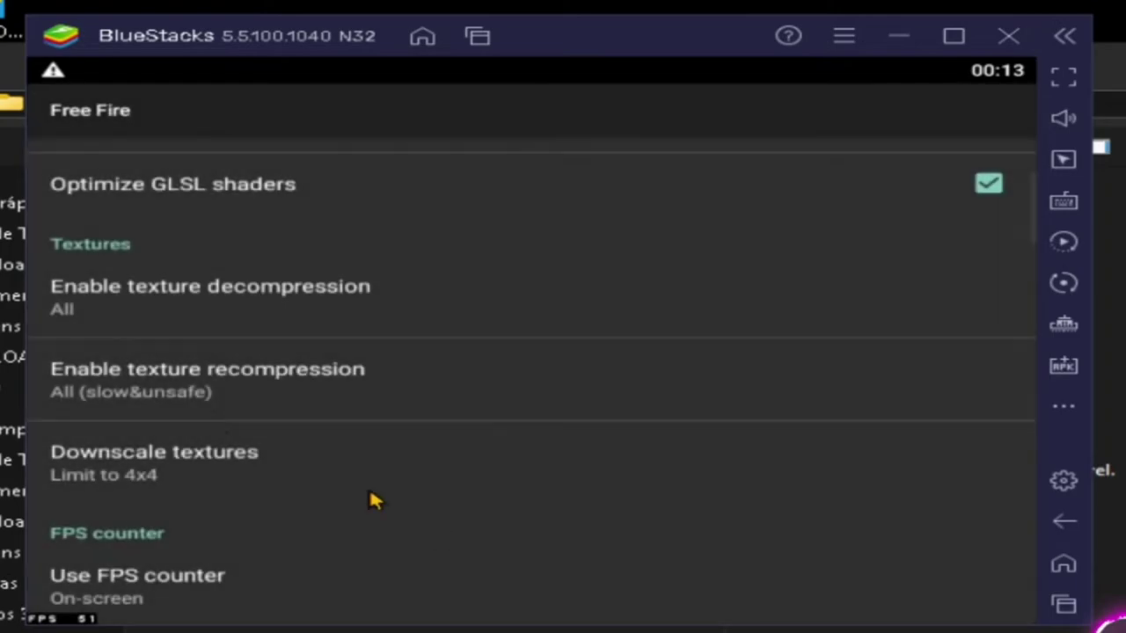
drag(296, 397, 264, 314)
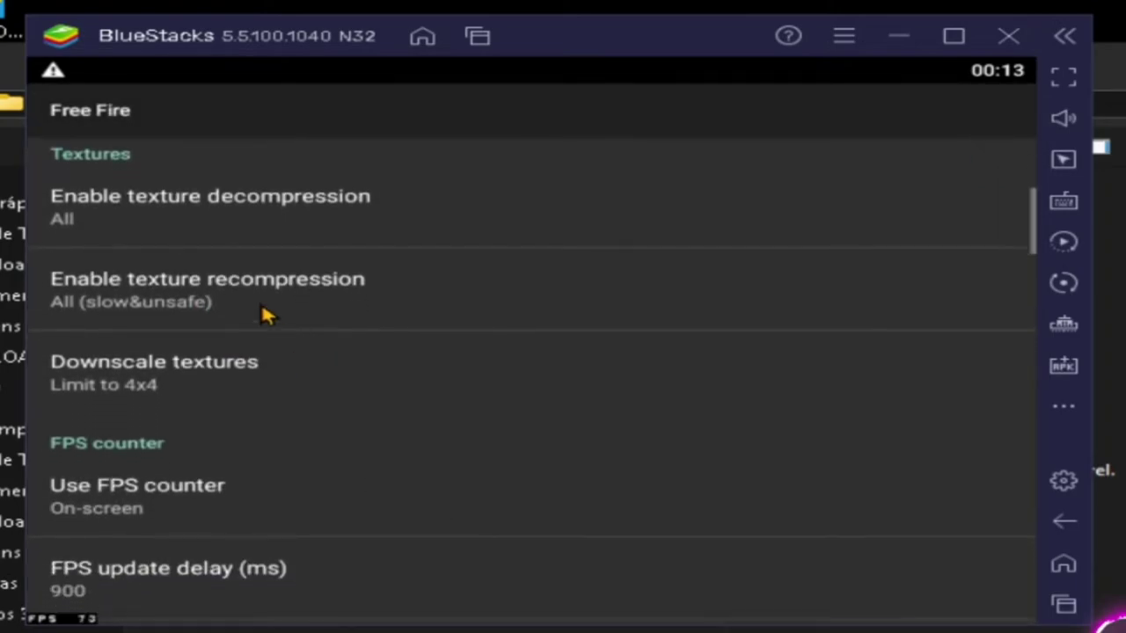
click(265, 313)
click(539, 533)
drag(304, 428, 249, 367)
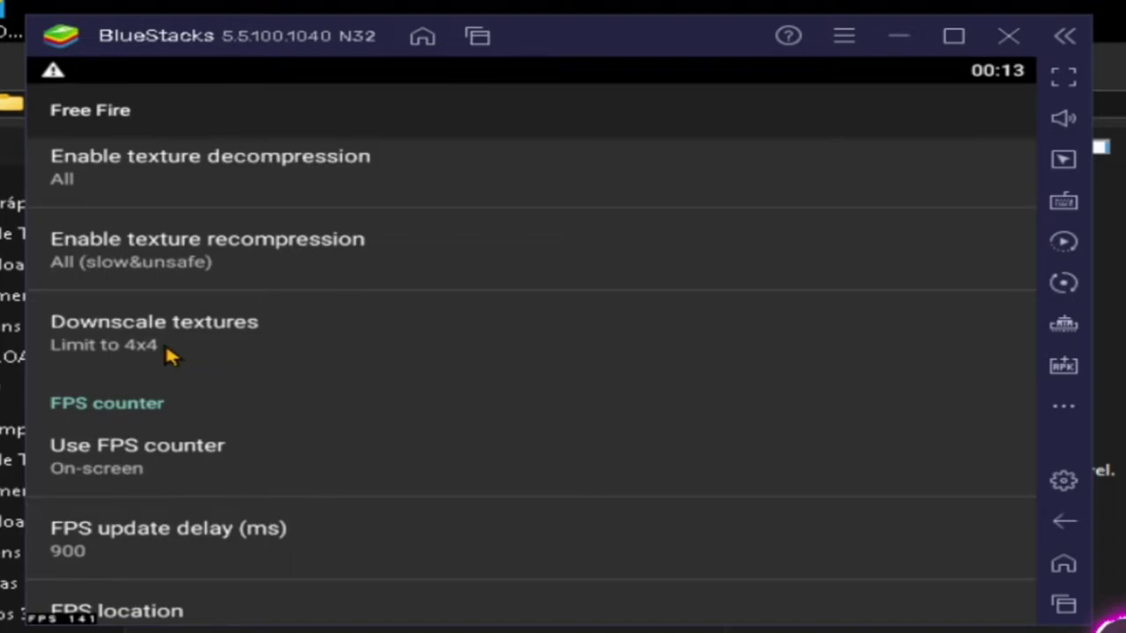
click(246, 343)
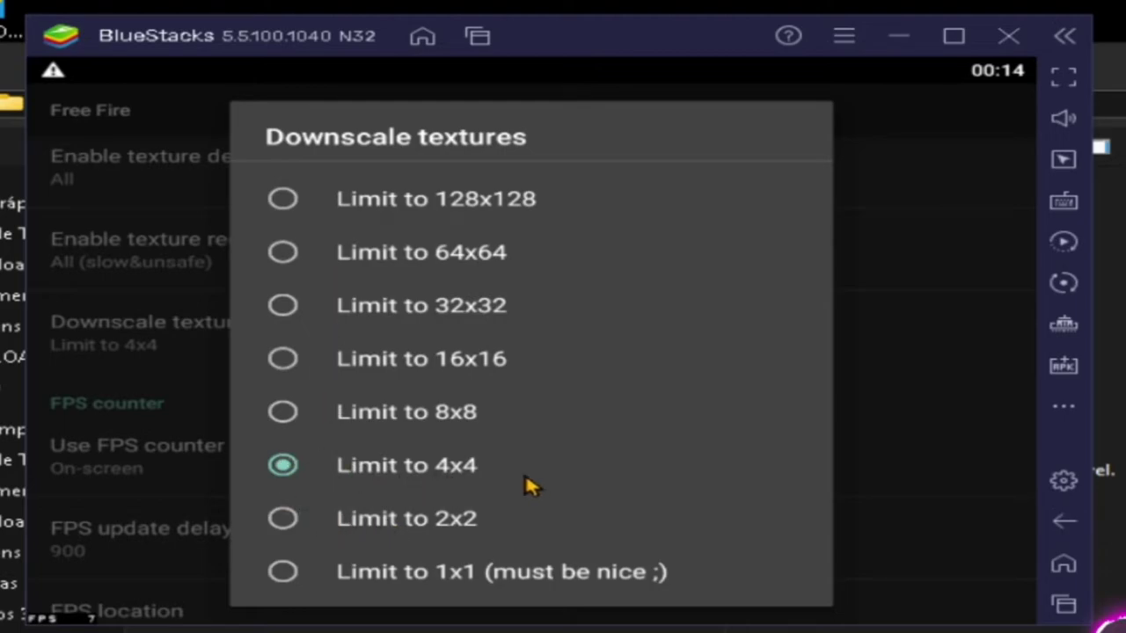
click(911, 337)
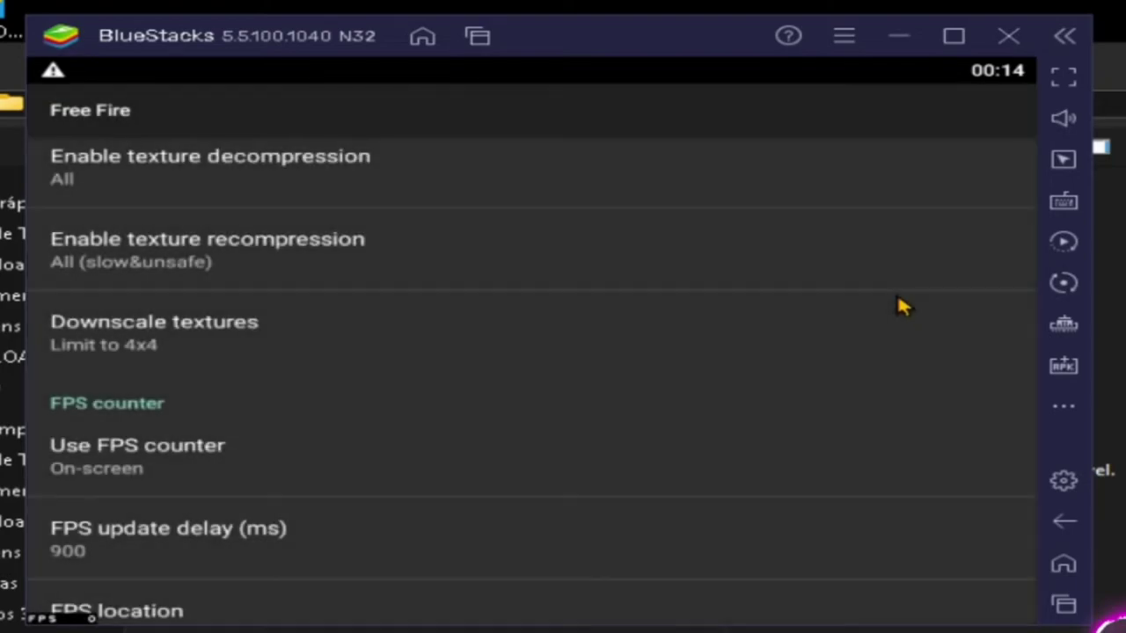
Maximize the BlueStacks window with Free Fire's FPS counter settings in view
scroll(251, 209, down, 2)
scroll(263, 220, down, 1)
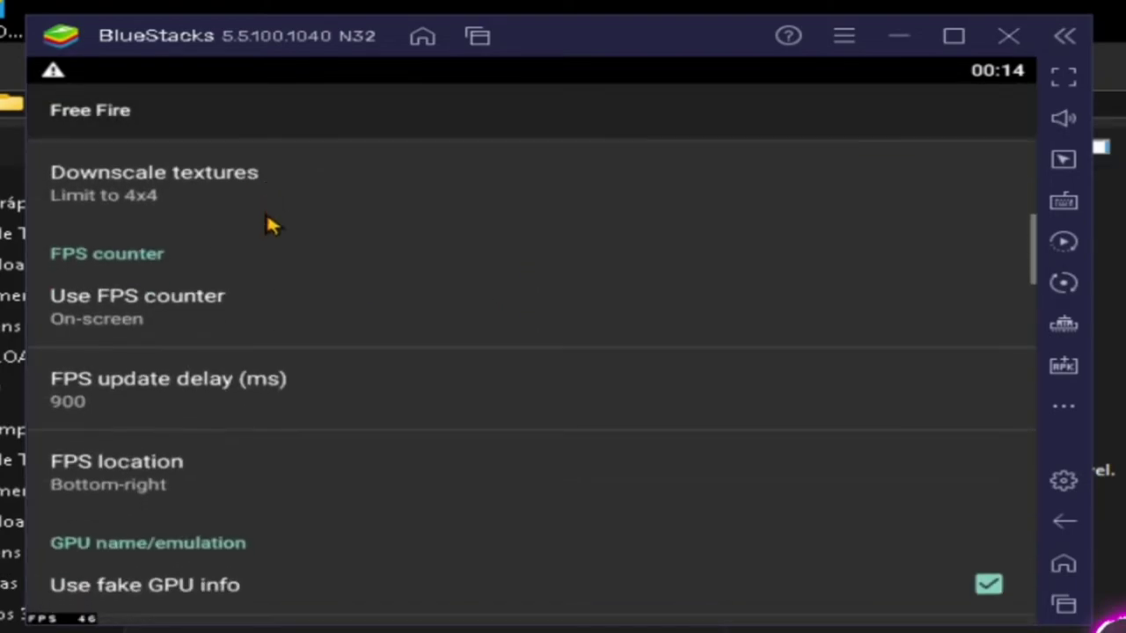
click(953, 35)
key(super+Up)
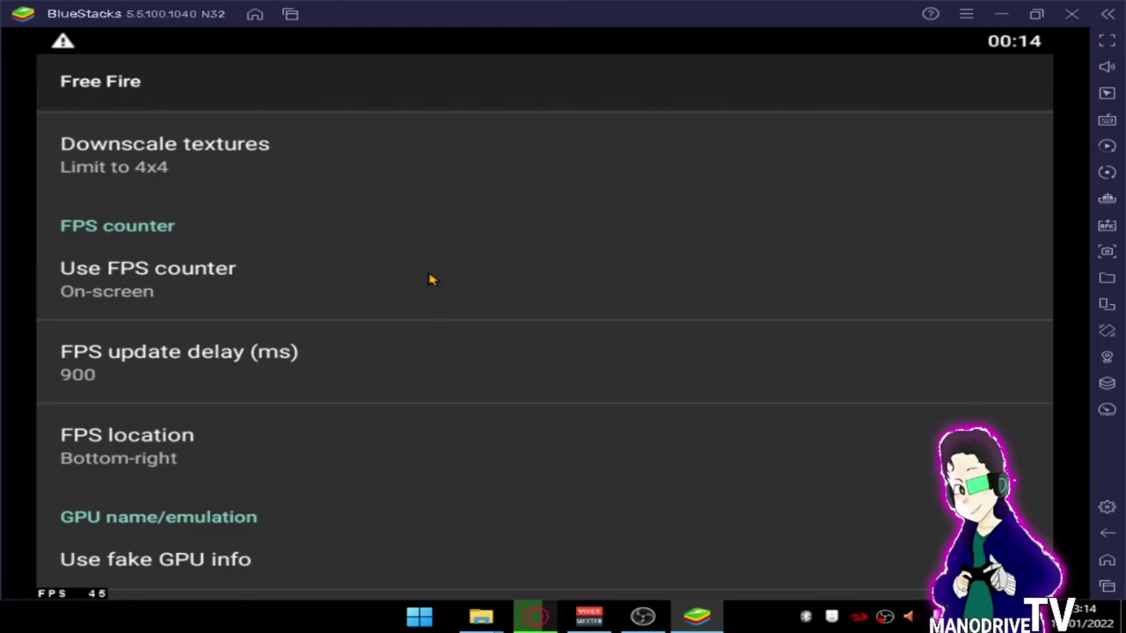
Review Free Fire's FPS counter and FPS update delay options, keeping On-screen and 900 ms
scroll(448, 273, up, 1)
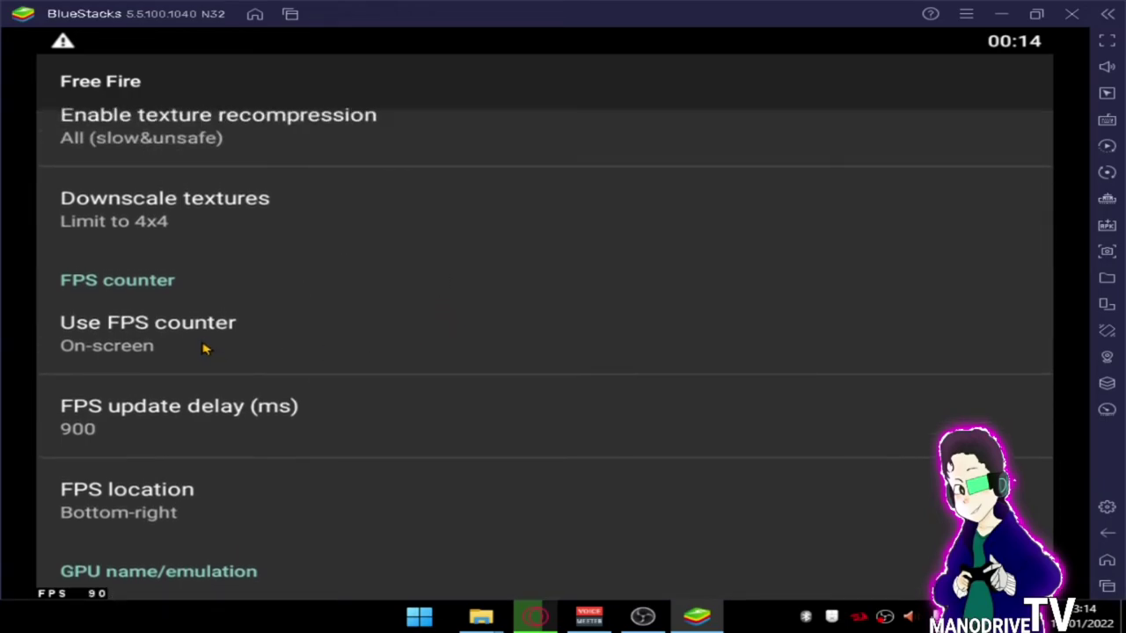
scroll(374, 340, up, 3)
scroll(430, 286, down, 4)
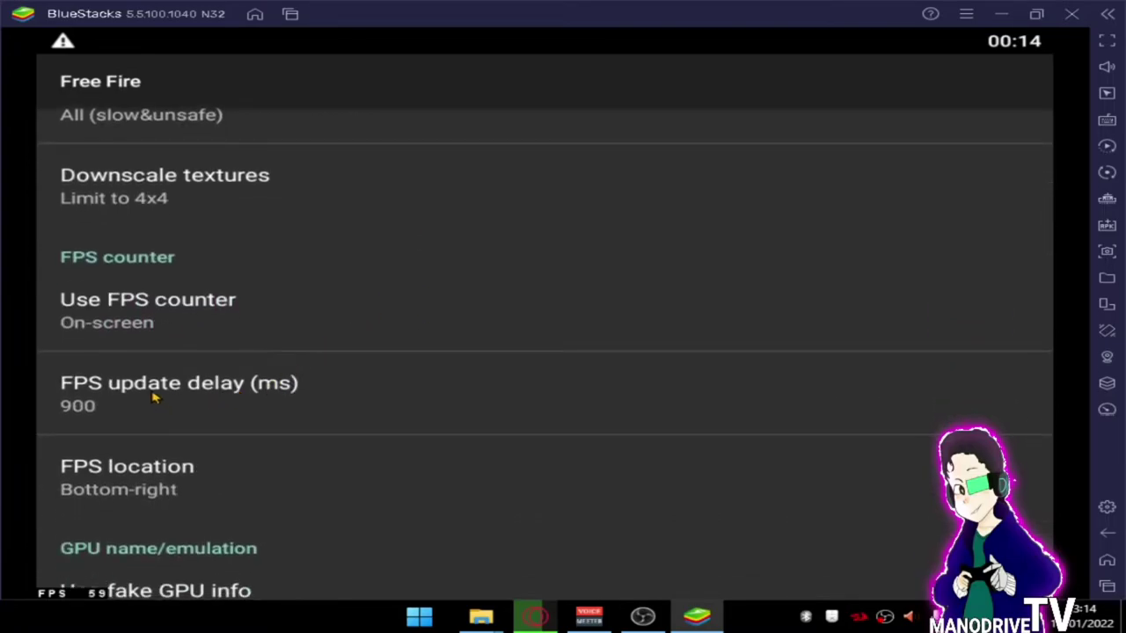
click(175, 324)
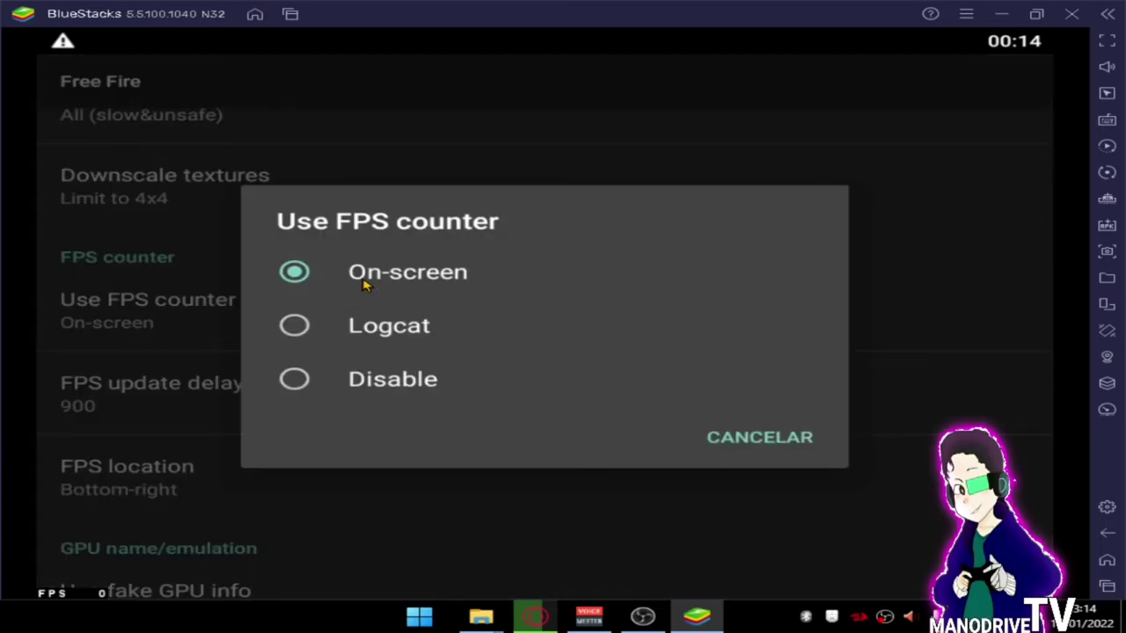
click(759, 437)
scroll(390, 354, down, 2)
click(297, 327)
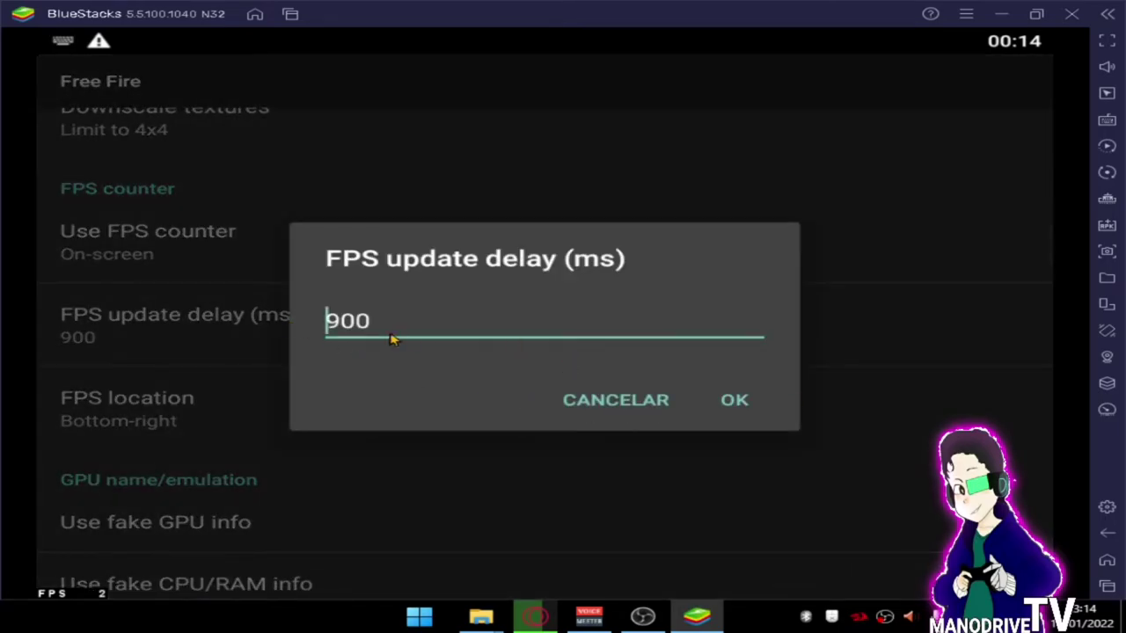
click(661, 397)
scroll(440, 316, down, 1)
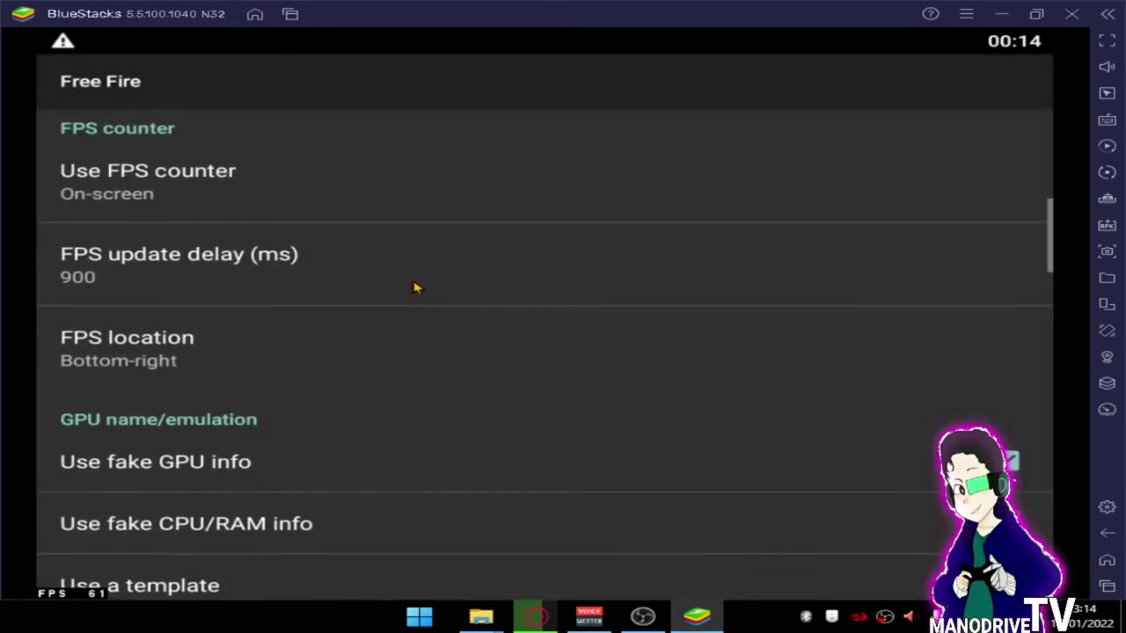
Review the FPS location options for Free Fire, keeping Bottom-right, and look over the GPU name/emulation settings
scroll(406, 350, down, 3)
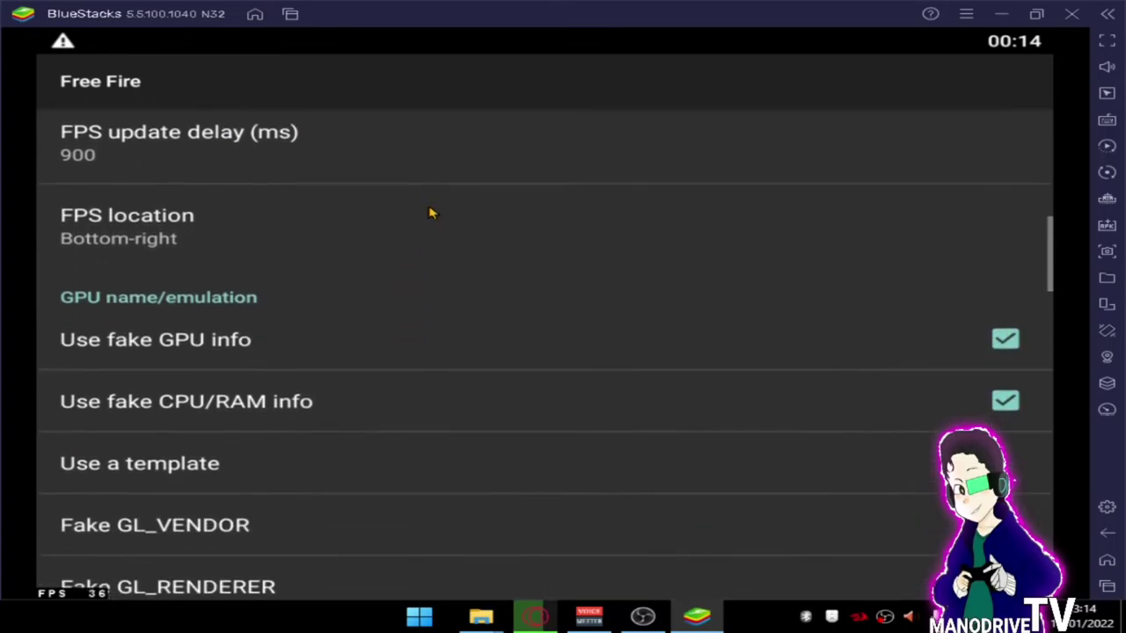
scroll(392, 326, up, 2)
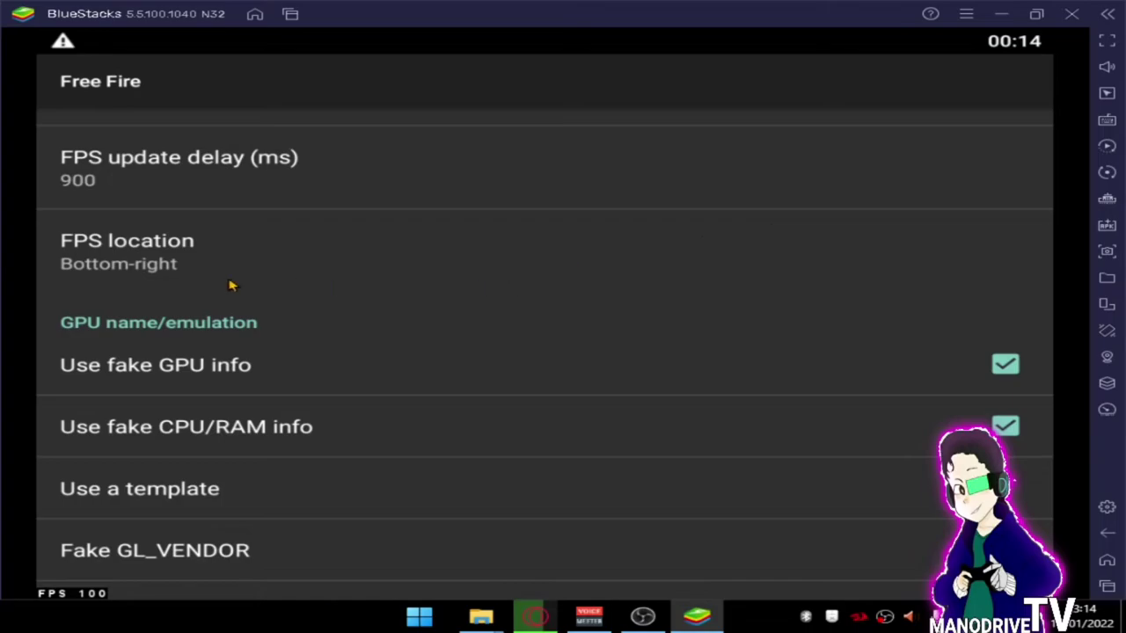
click(138, 259)
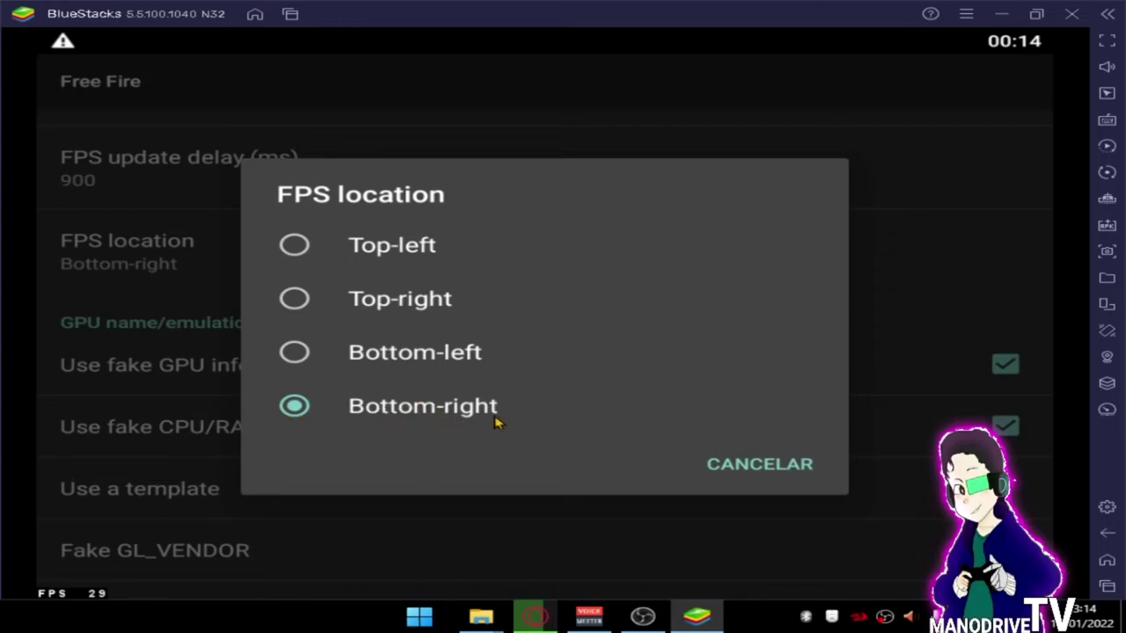
click(760, 468)
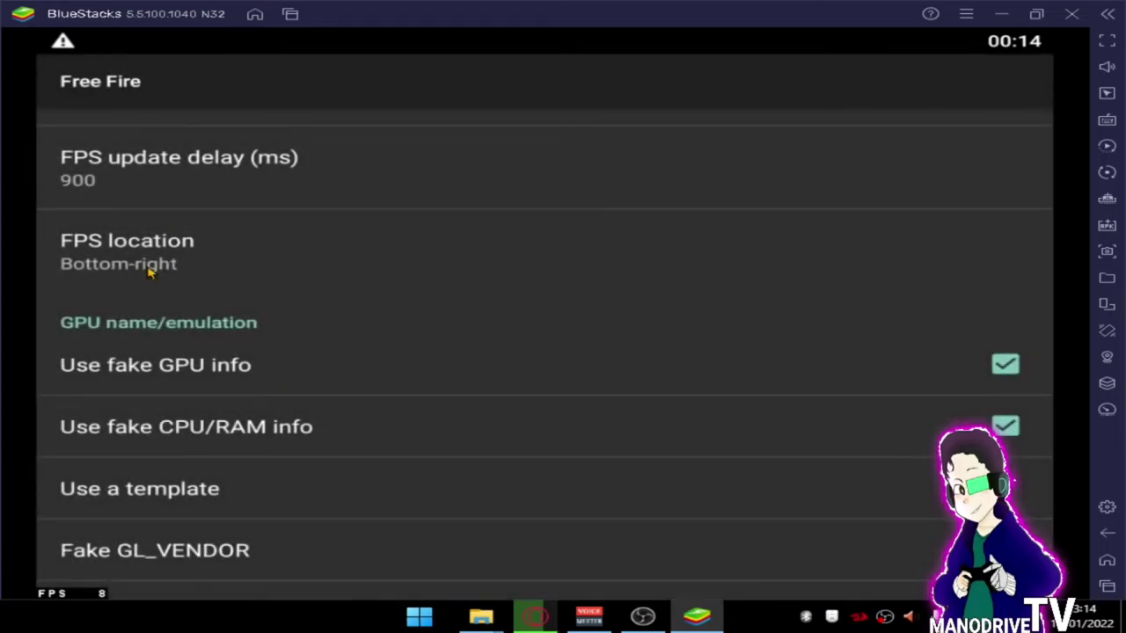
drag(530, 427, 498, 343)
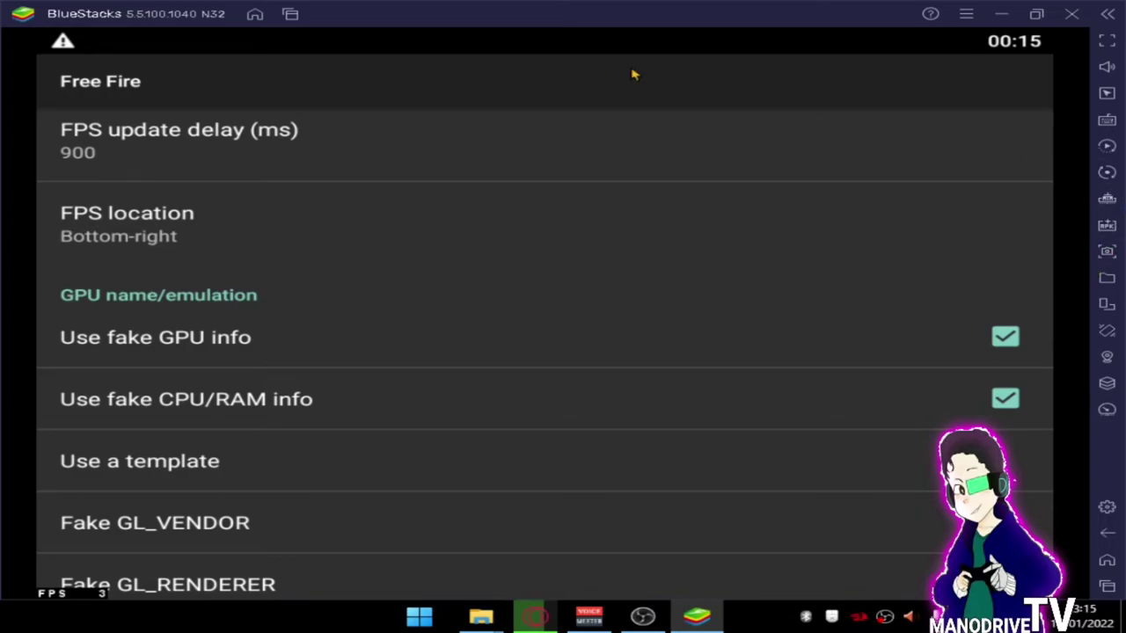
scroll(326, 193, down, 1)
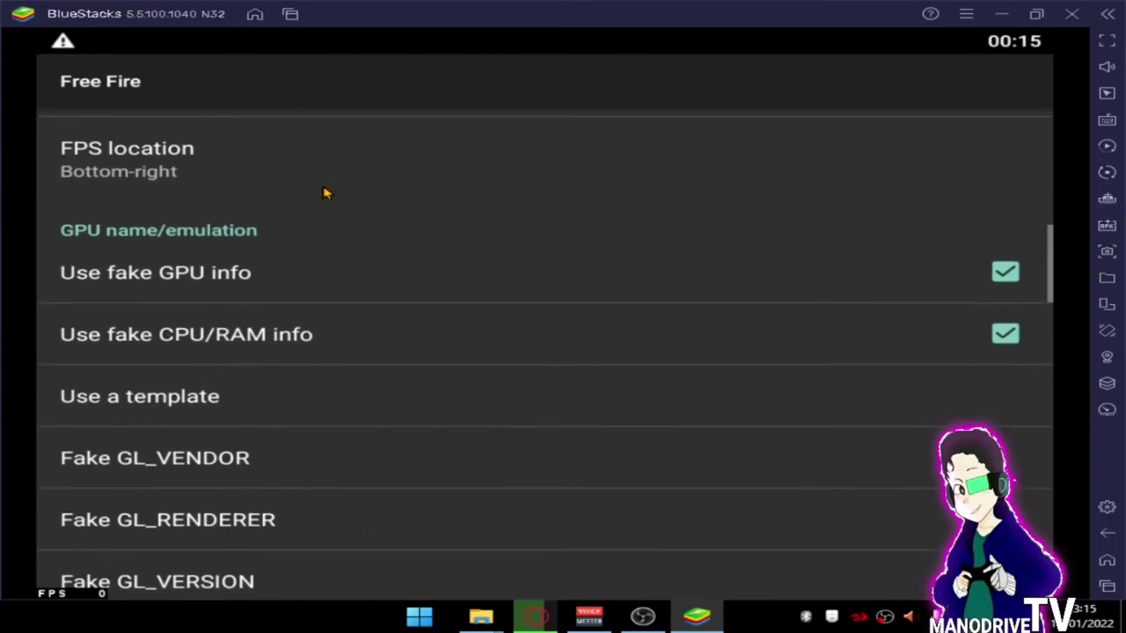
Return to the home screen with Nova Launcher set always as the home app, and clear all notifications
click(254, 13)
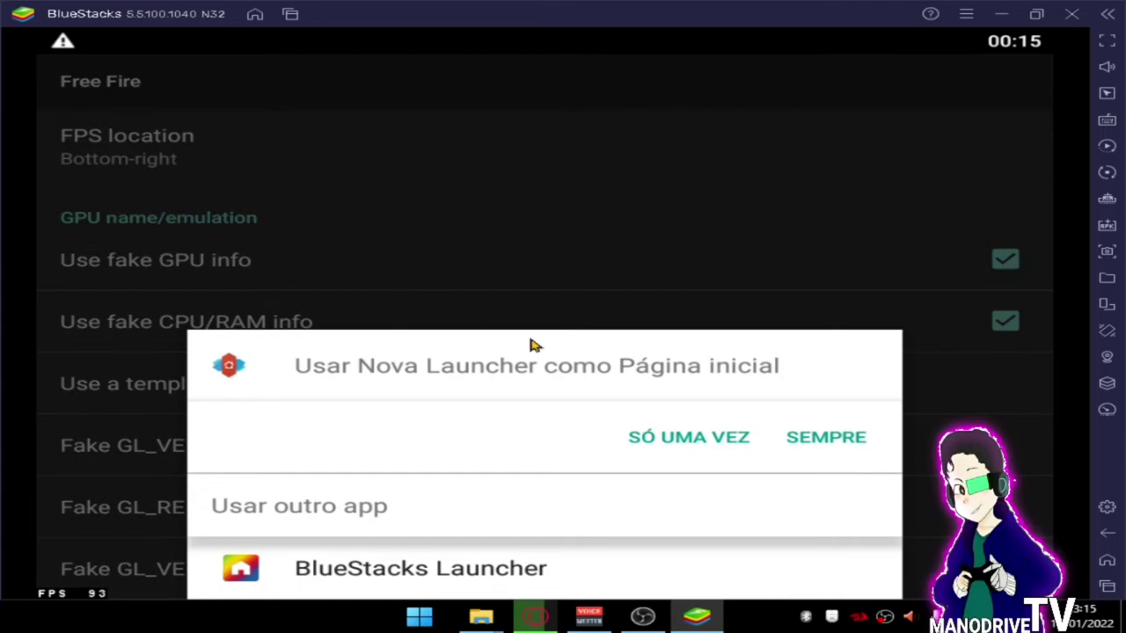
click(818, 450)
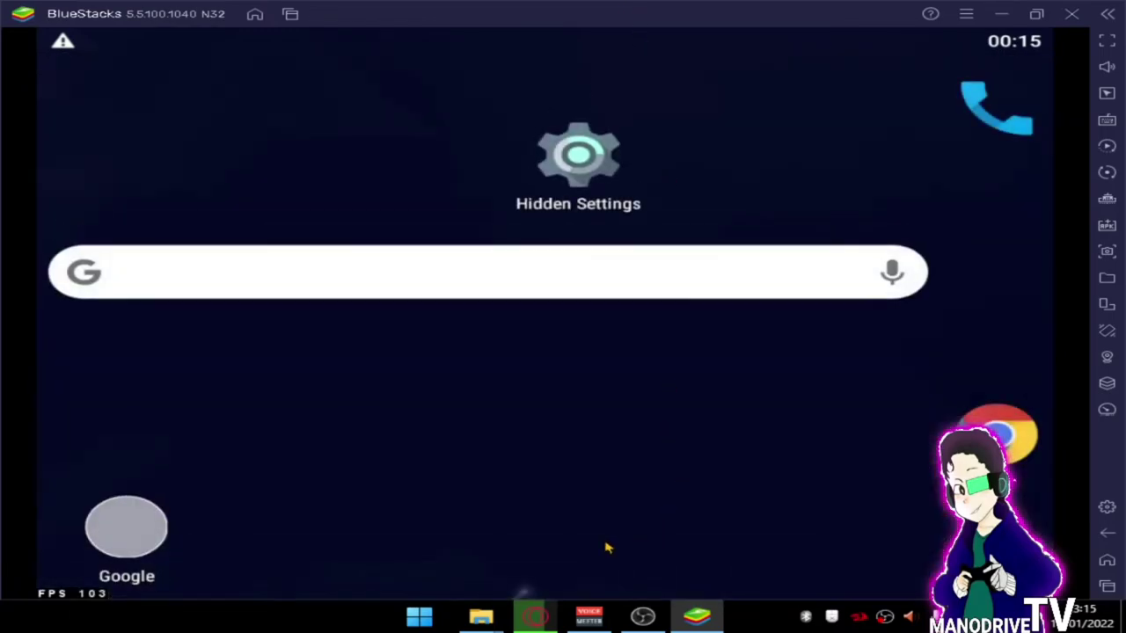
drag(567, 260, 531, 565)
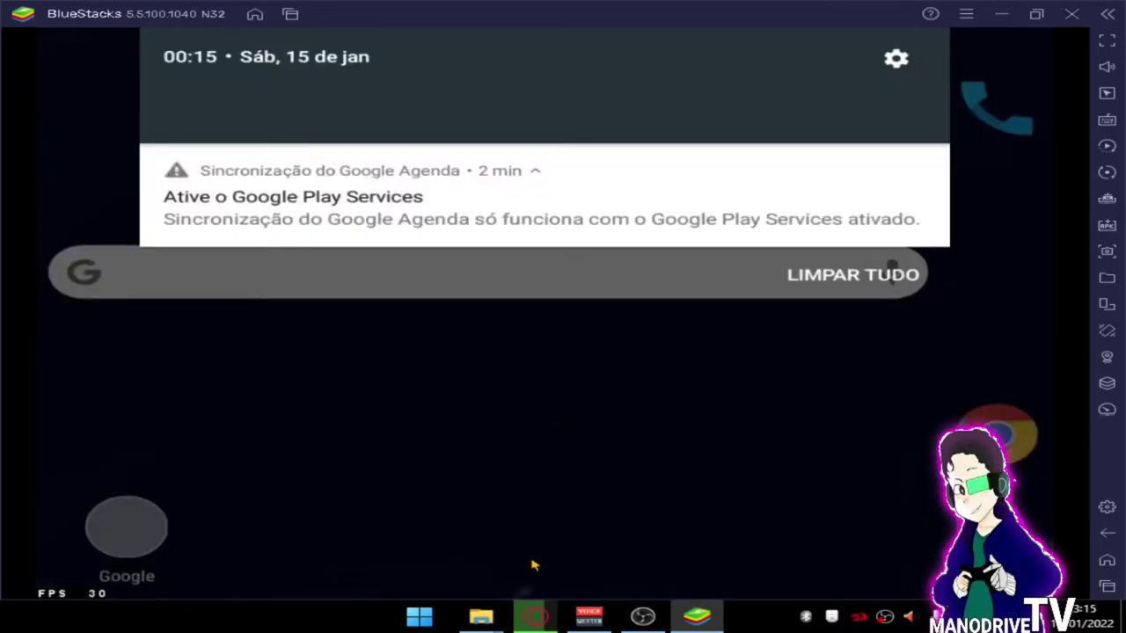
click(820, 276)
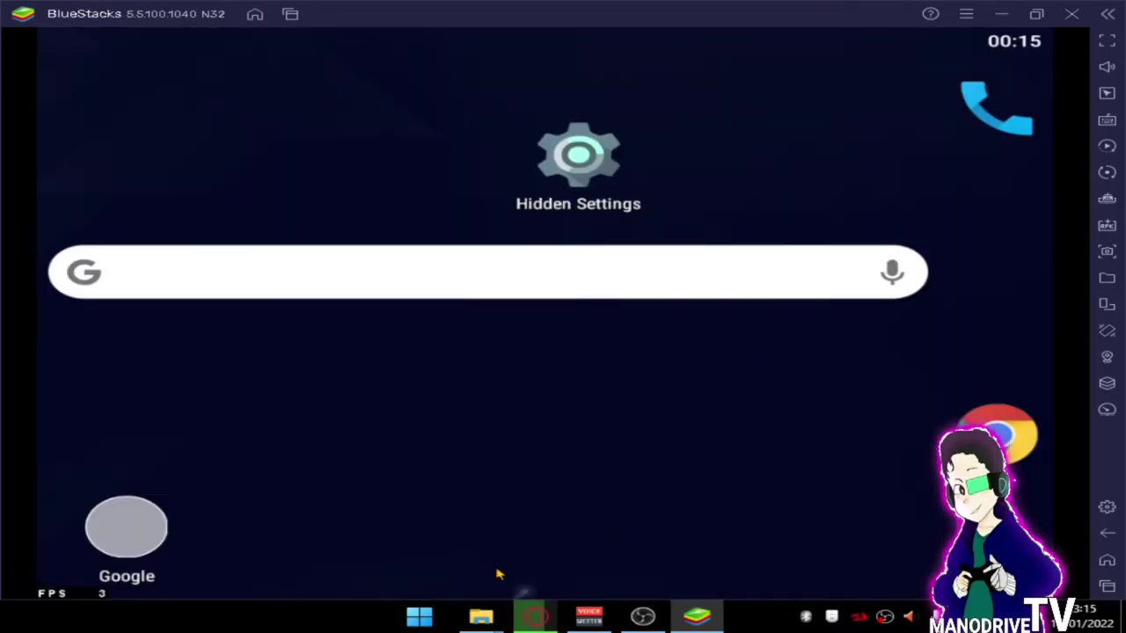
Launch Free Fire from Nova Launcher's app list, enter the game and dismiss the lobby advertisement
drag(519, 595, 706, 50)
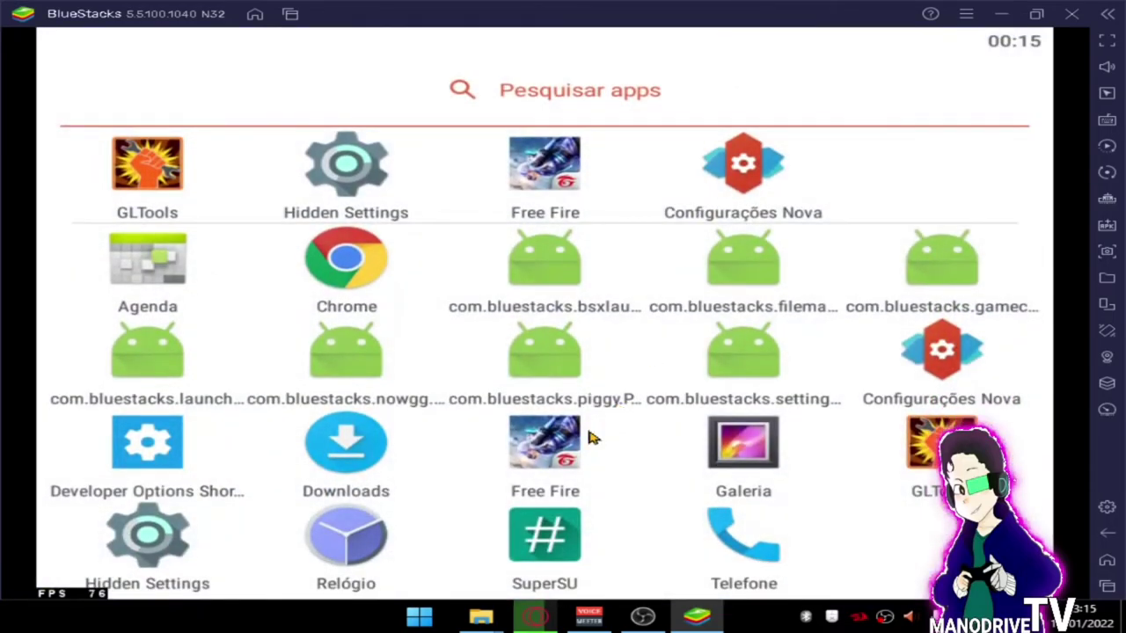
click(552, 440)
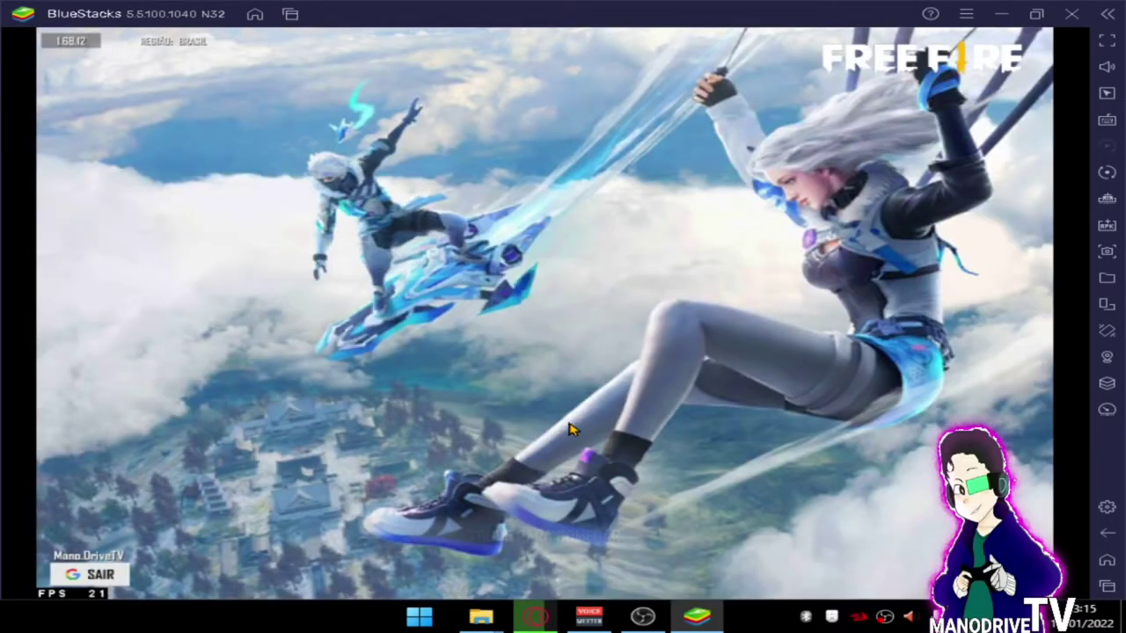
click(544, 543)
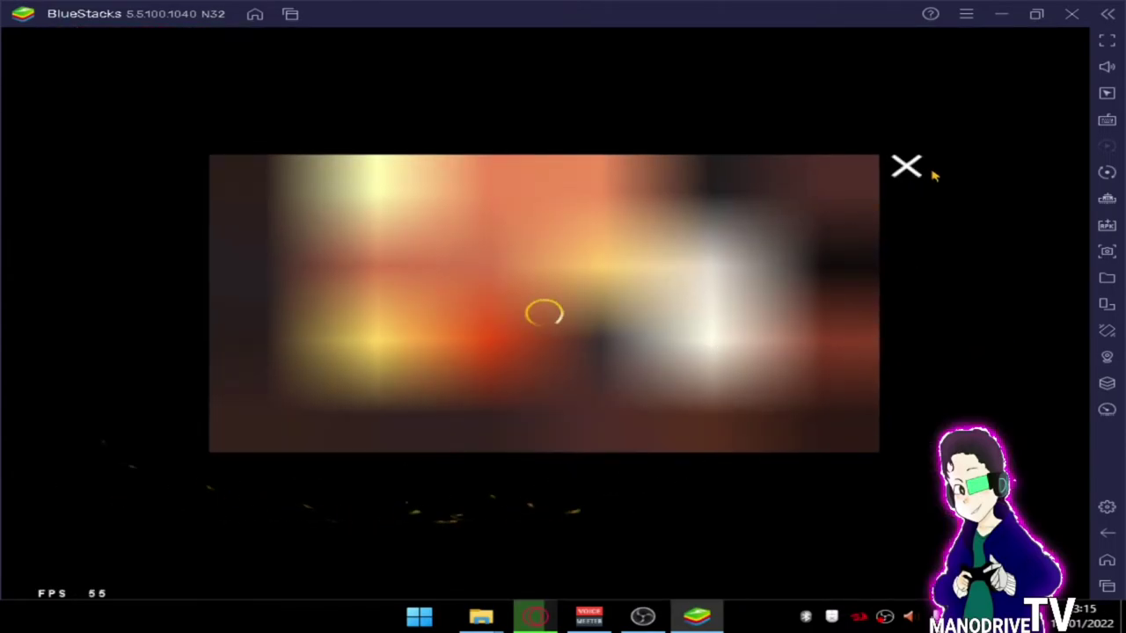
click(893, 174)
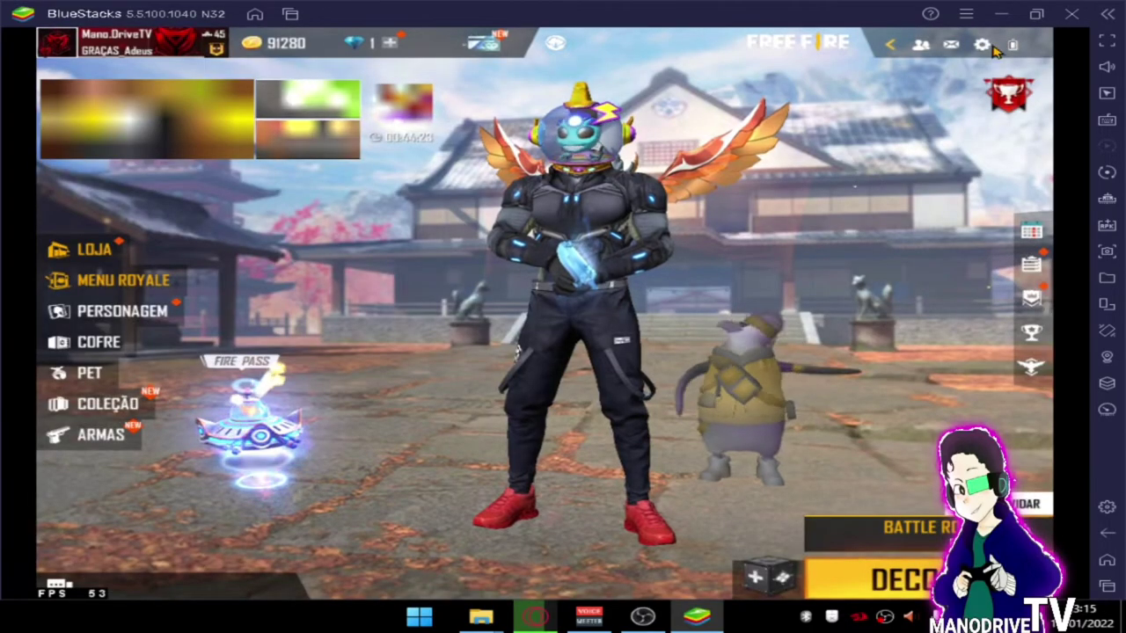
Close the missions window and open the custom HUD editor from Free Fire's control settings
click(986, 43)
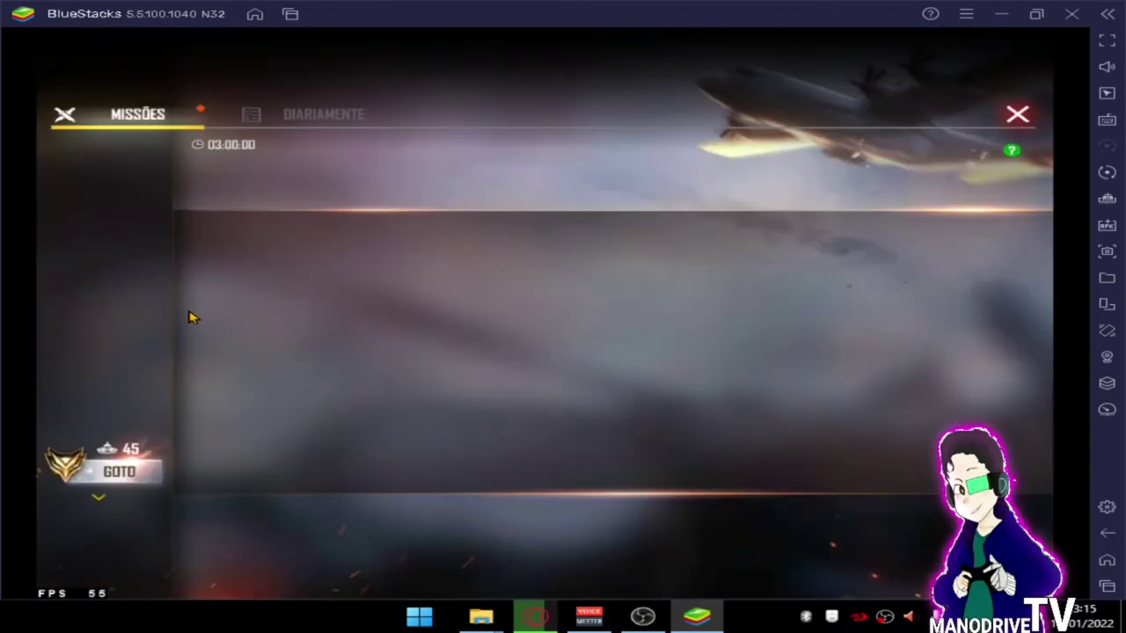
click(1012, 114)
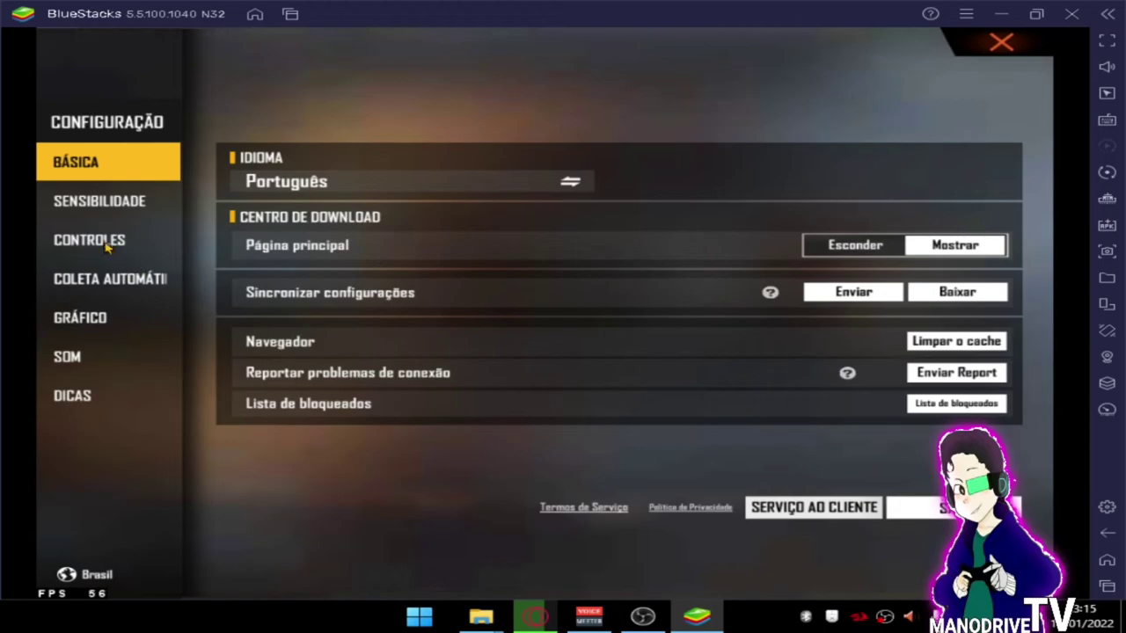
click(105, 244)
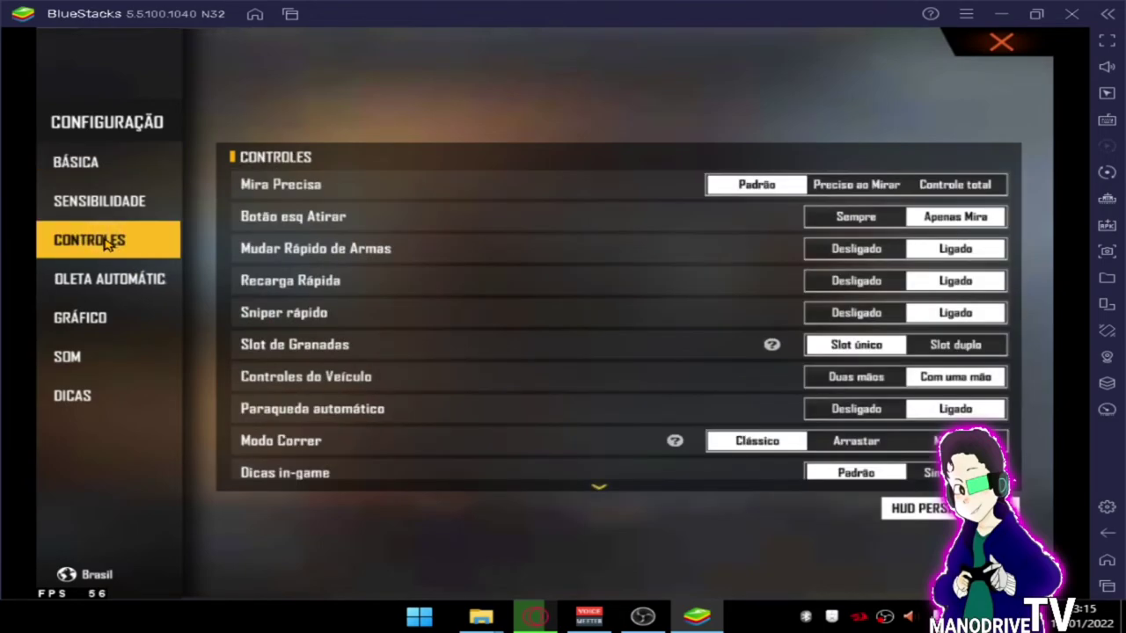
click(967, 508)
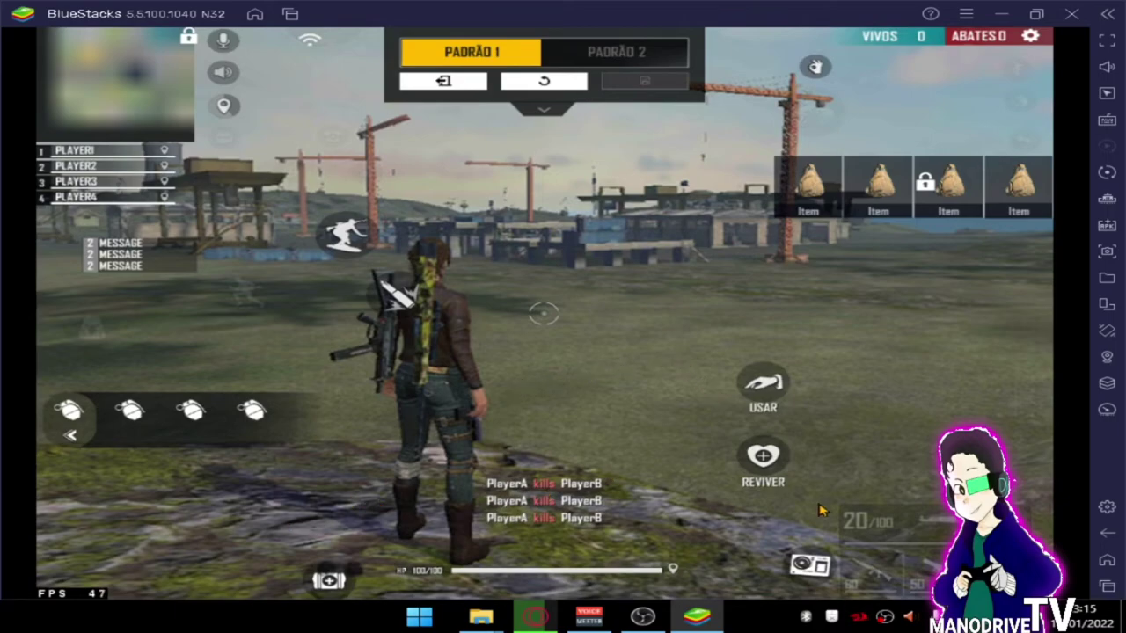
Set the network signal icon's transparency and size to 100%, place it at the HUD's upper edge, and save the layout
click(311, 42)
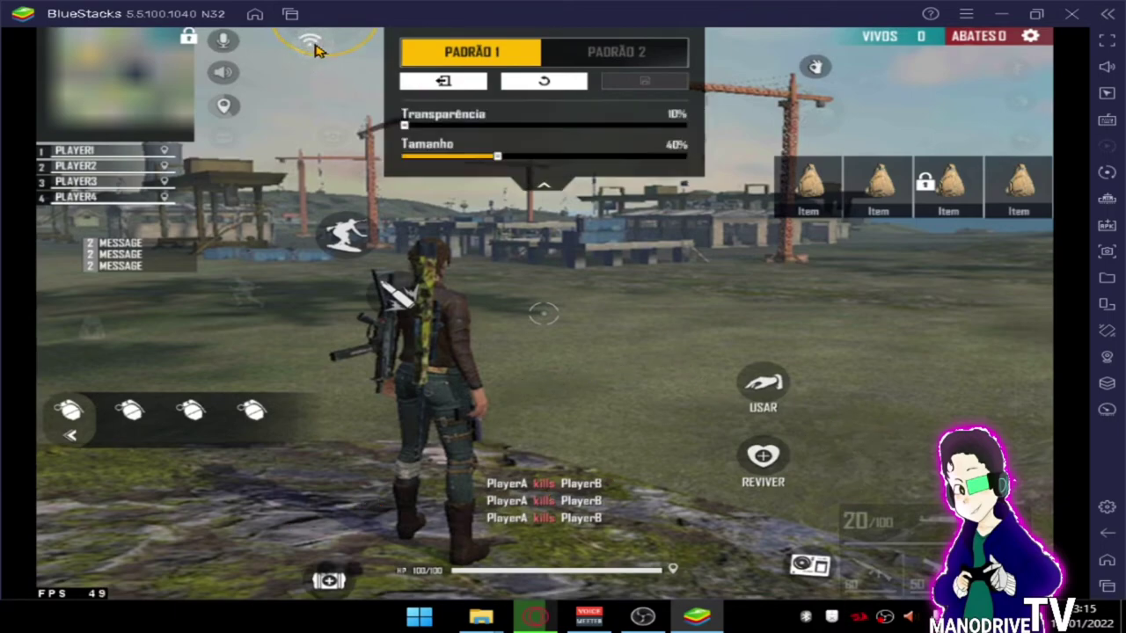
drag(407, 125, 699, 128)
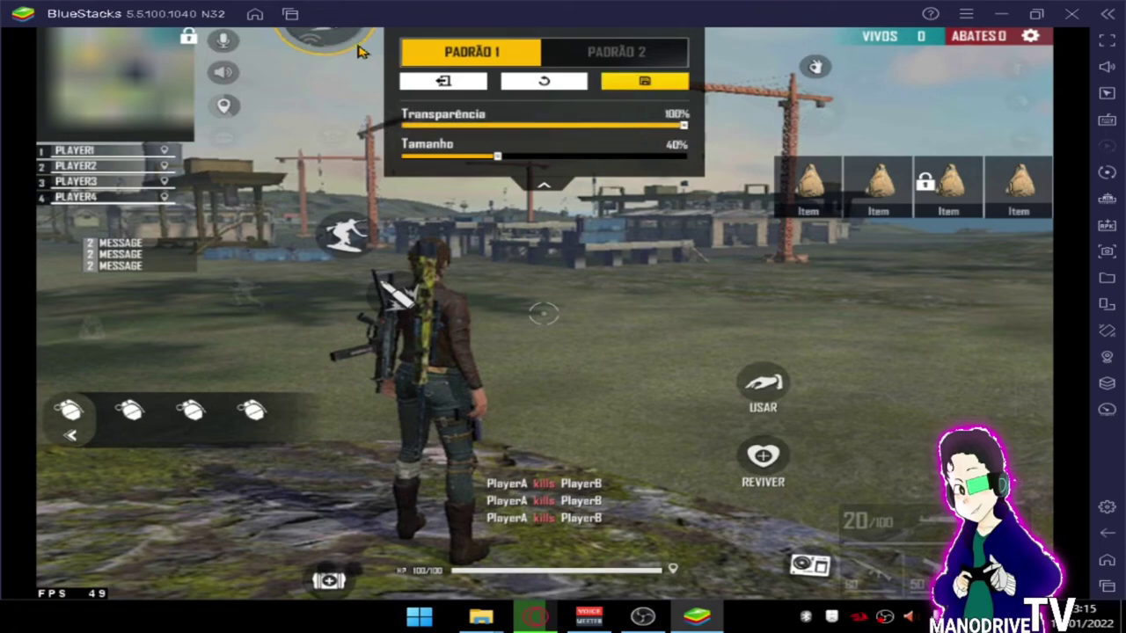
drag(327, 139, 342, 301)
drag(479, 156, 686, 155)
drag(369, 314, 325, 39)
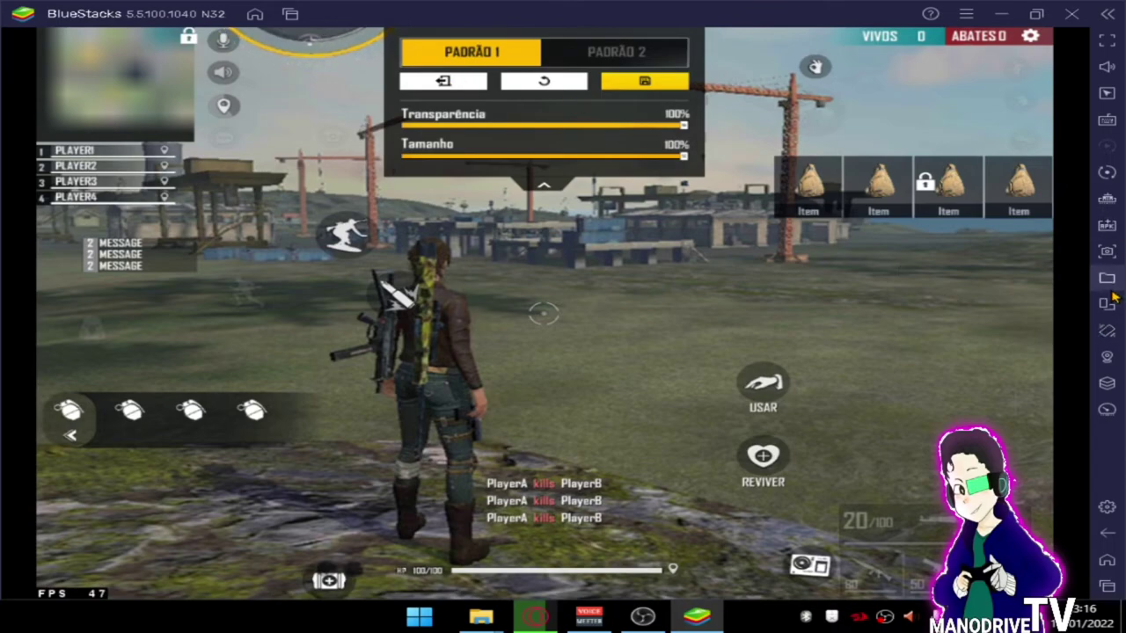
click(629, 85)
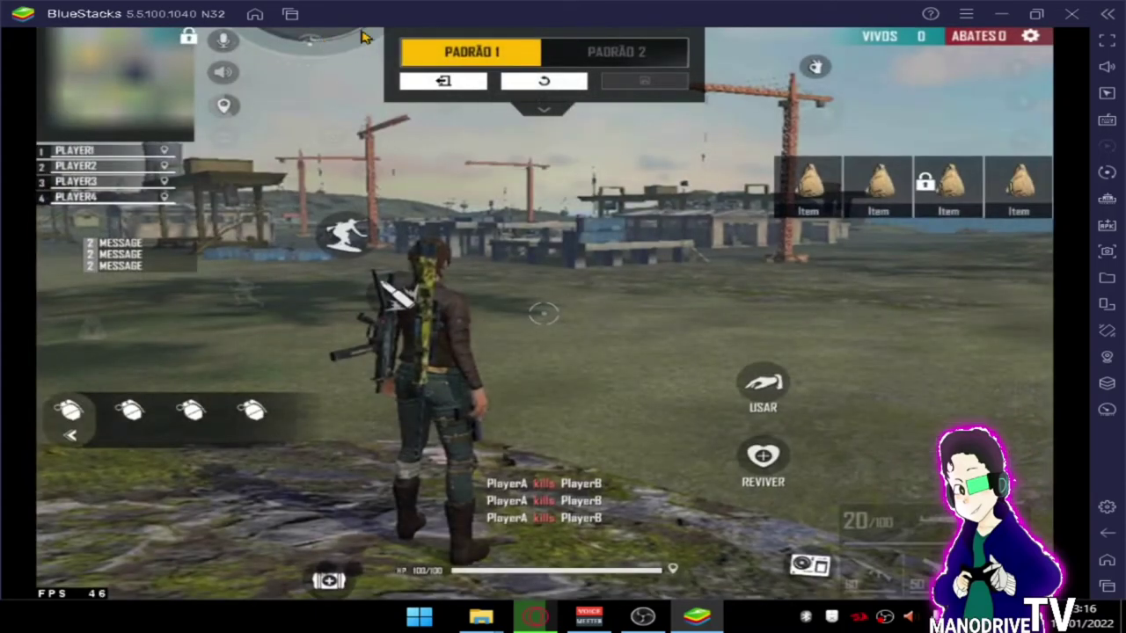
Set the network signal icon's transparency to 10% in the Padrão 1 layout
click(338, 26)
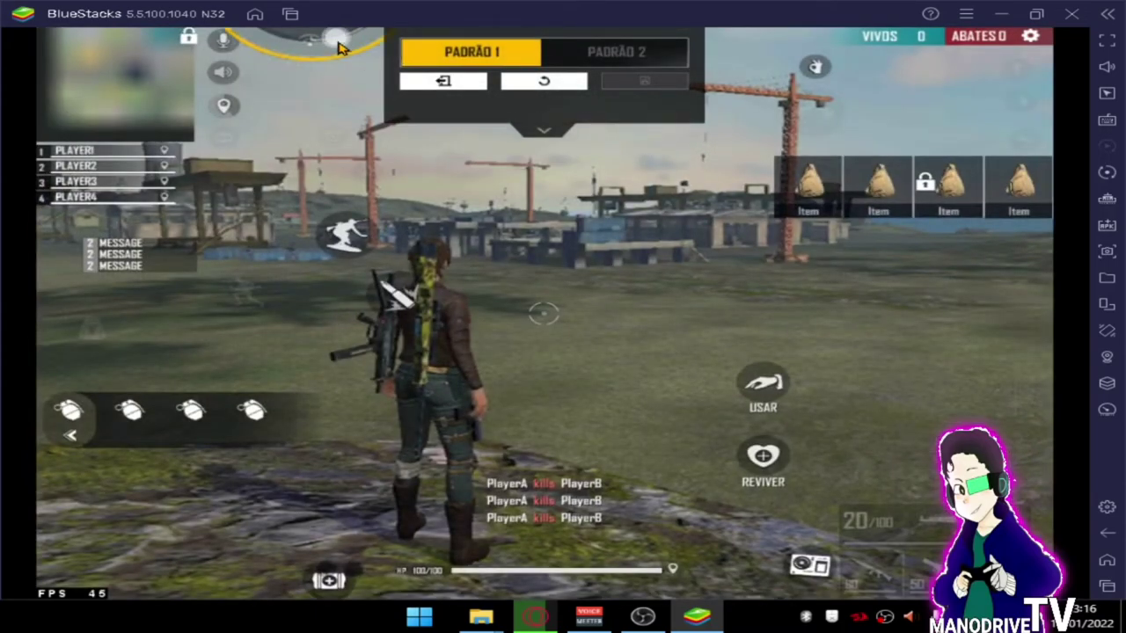
drag(695, 129, 403, 128)
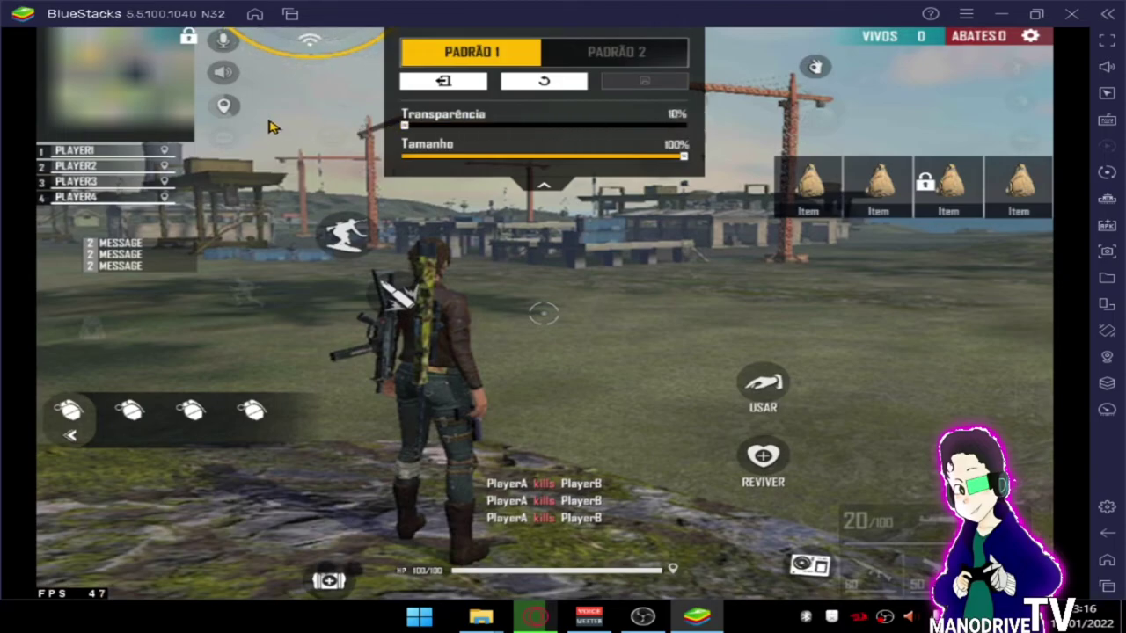
Shift the unlabelled touch point slightly upward over the network signal icon in the advanced controls editor, save the scheme and close the editor
click(1103, 122)
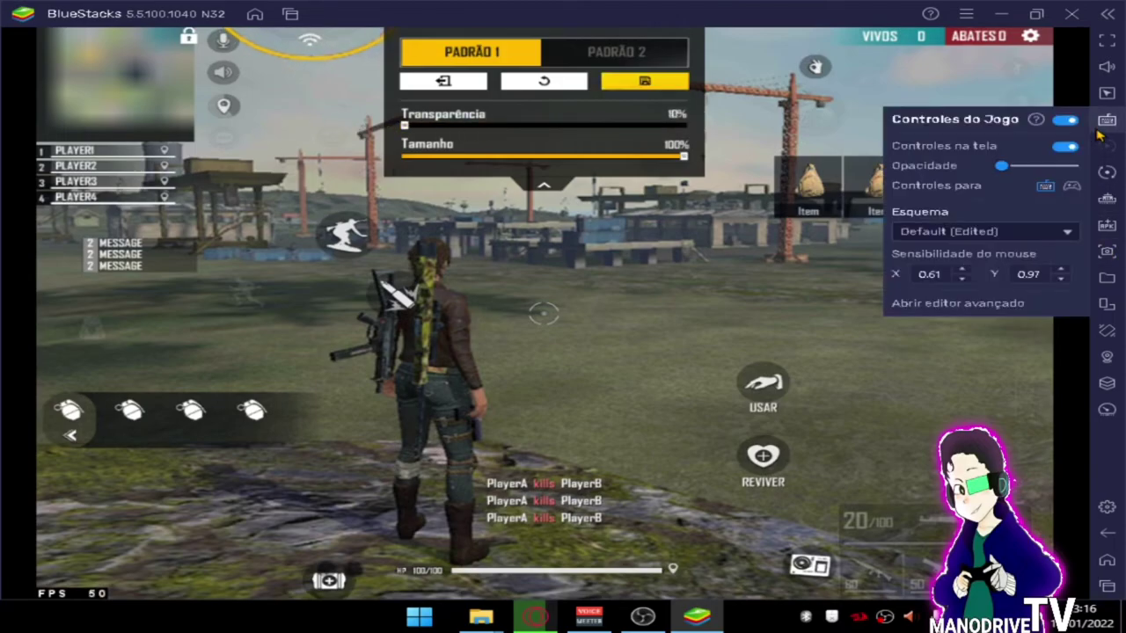
click(927, 307)
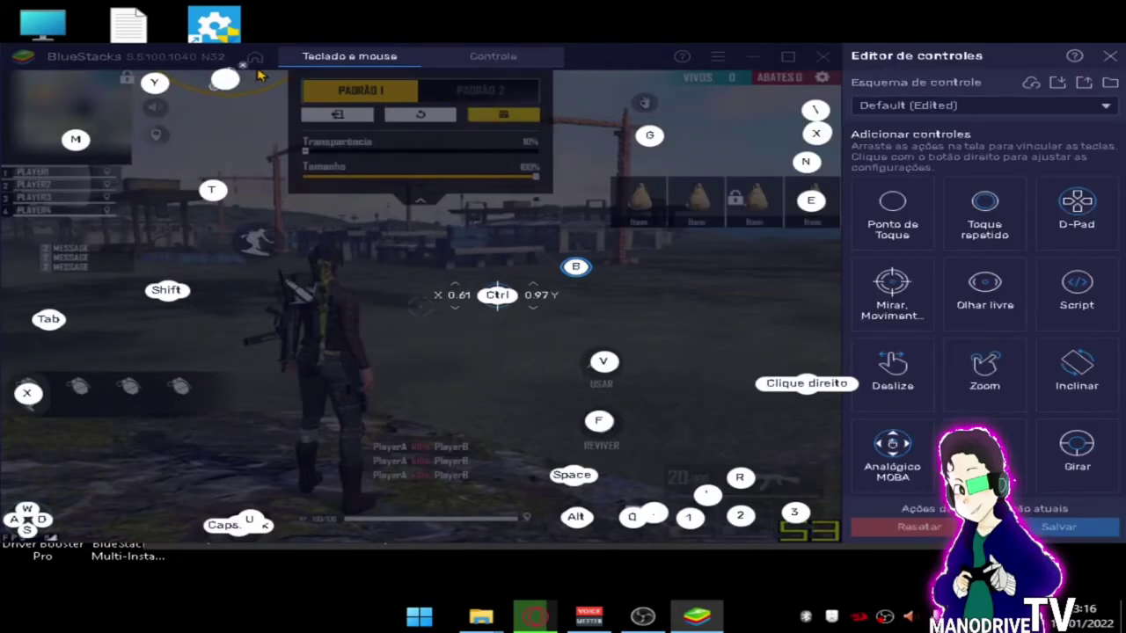
drag(230, 84, 239, 77)
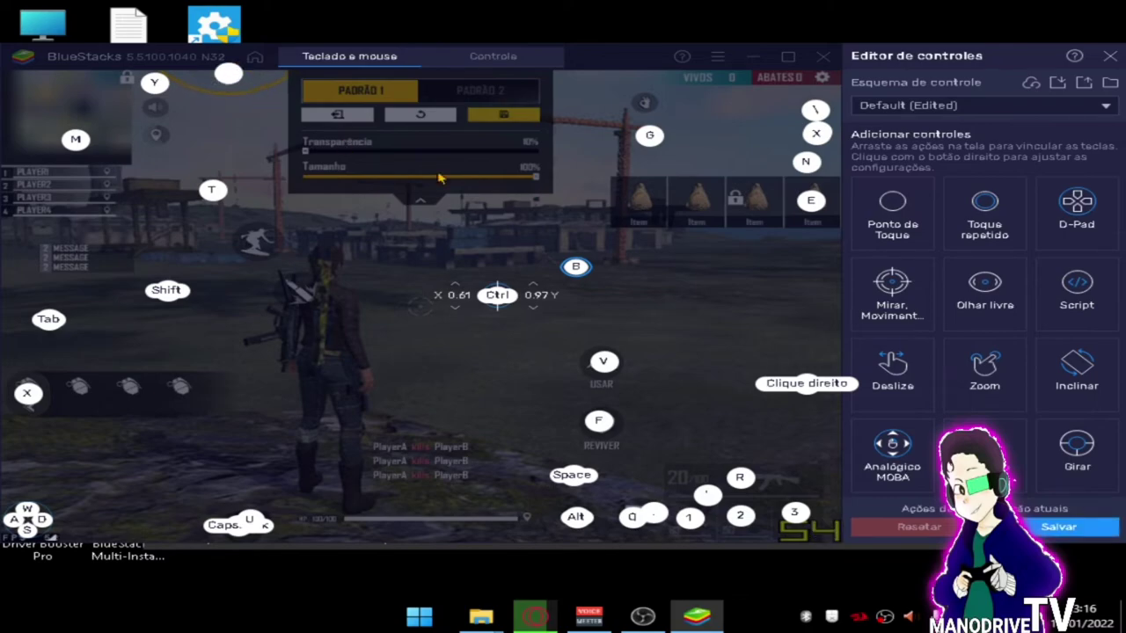
click(1058, 529)
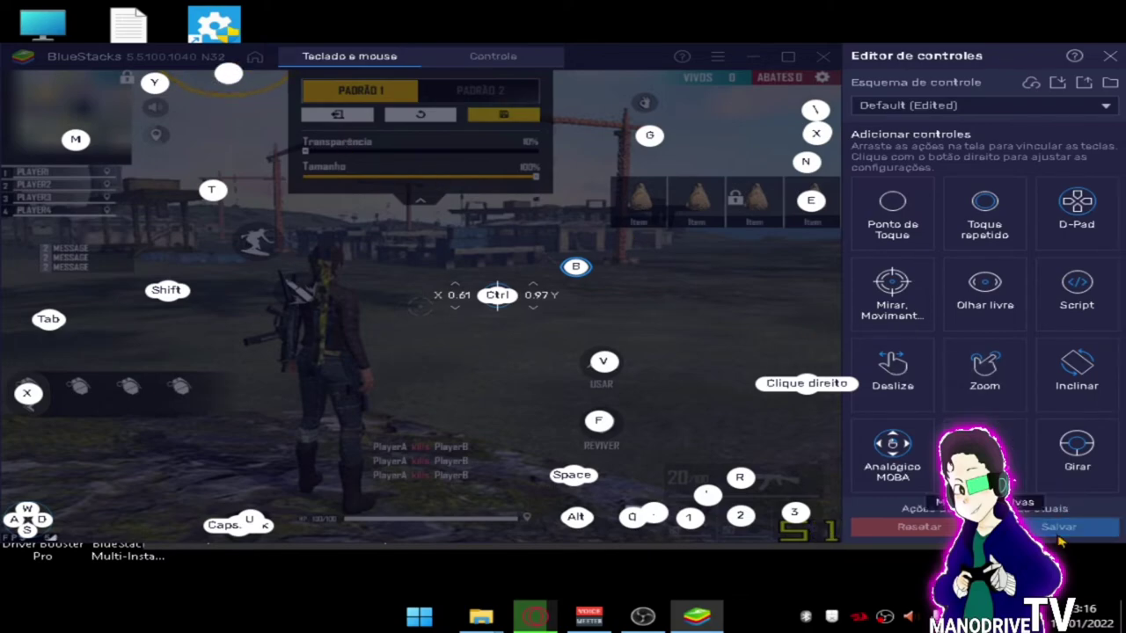
click(1110, 56)
Save the Padrão 1 HUD layout and return to the Free Fire lobby
click(646, 81)
click(1008, 54)
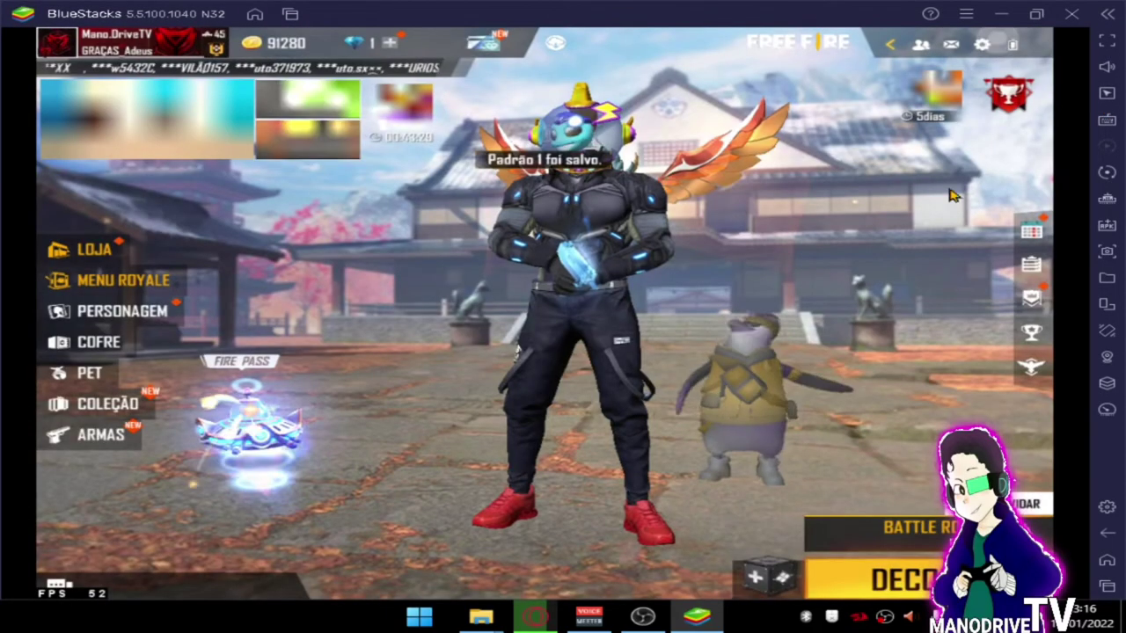